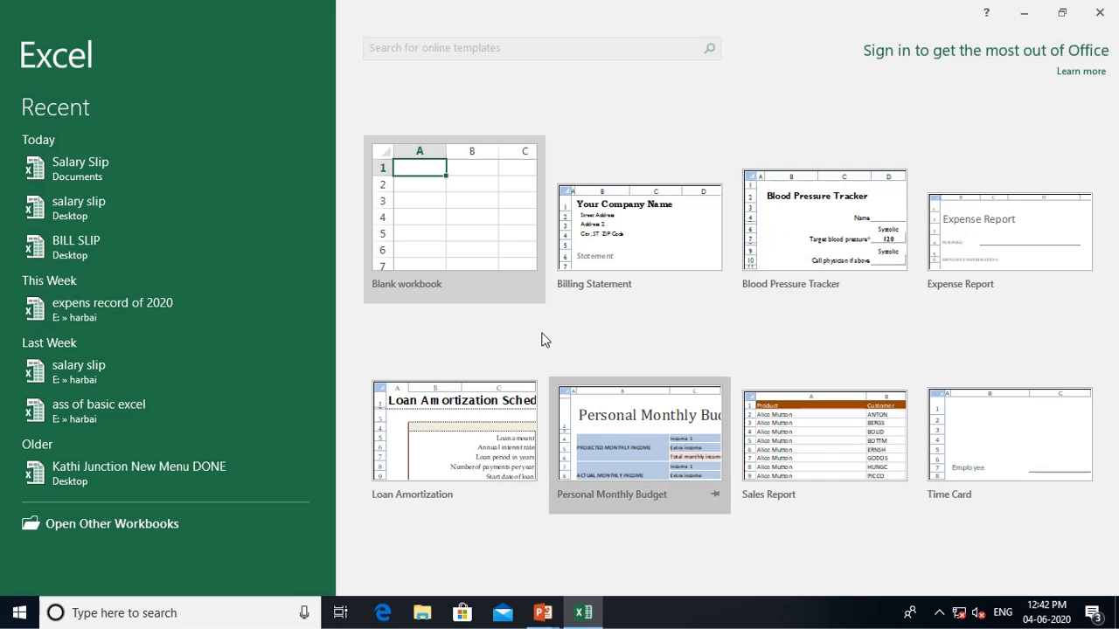
Open a blank workbook and select F3:J5 for the title banner
left_click(469, 195)
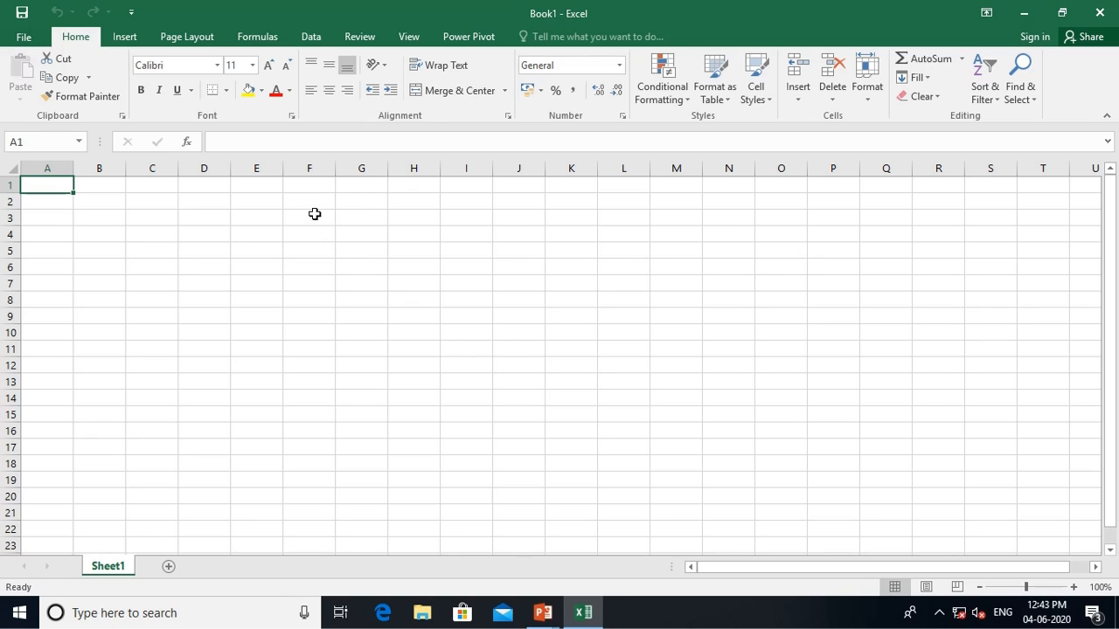
left_click_drag(316, 215, 531, 255)
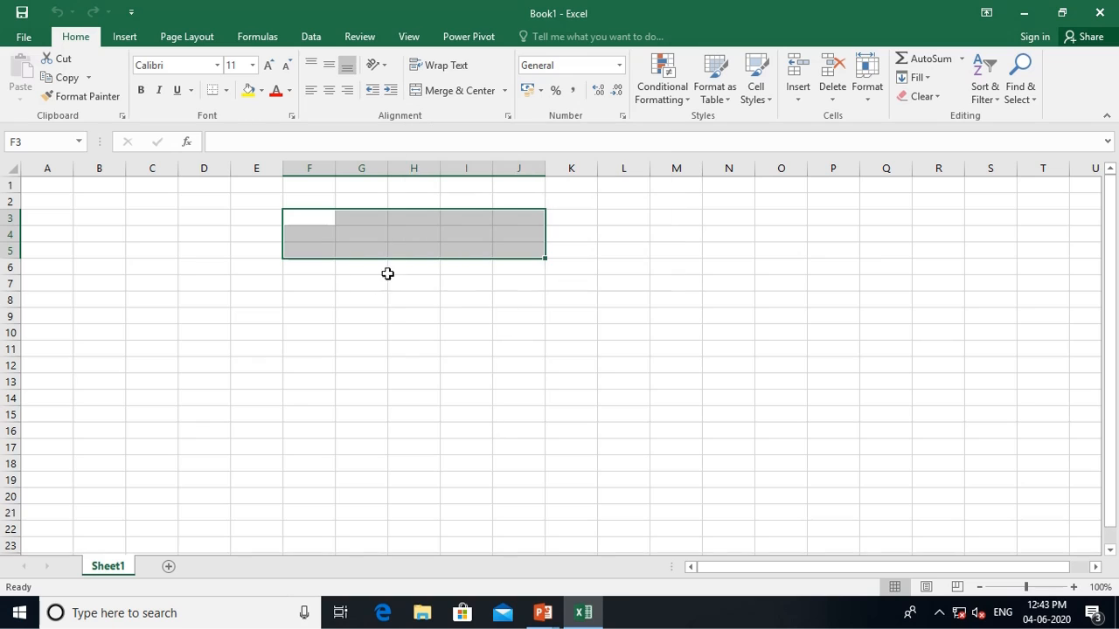
Merge and centre F3:J5 and enter the title 'Bill Slip'
left_click(454, 95)
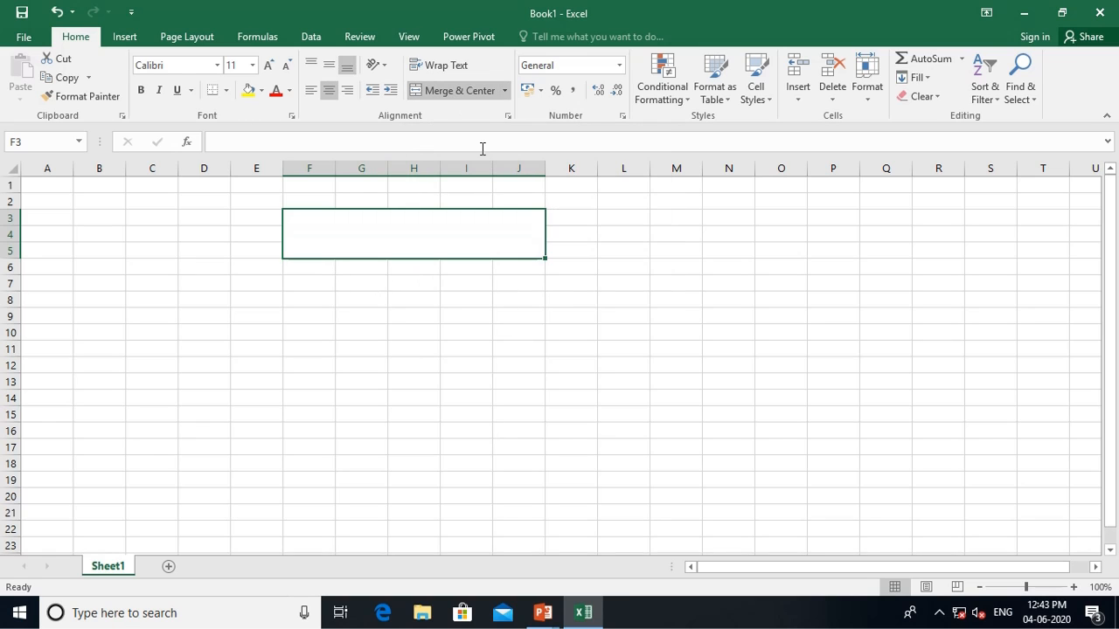
type("Bill")
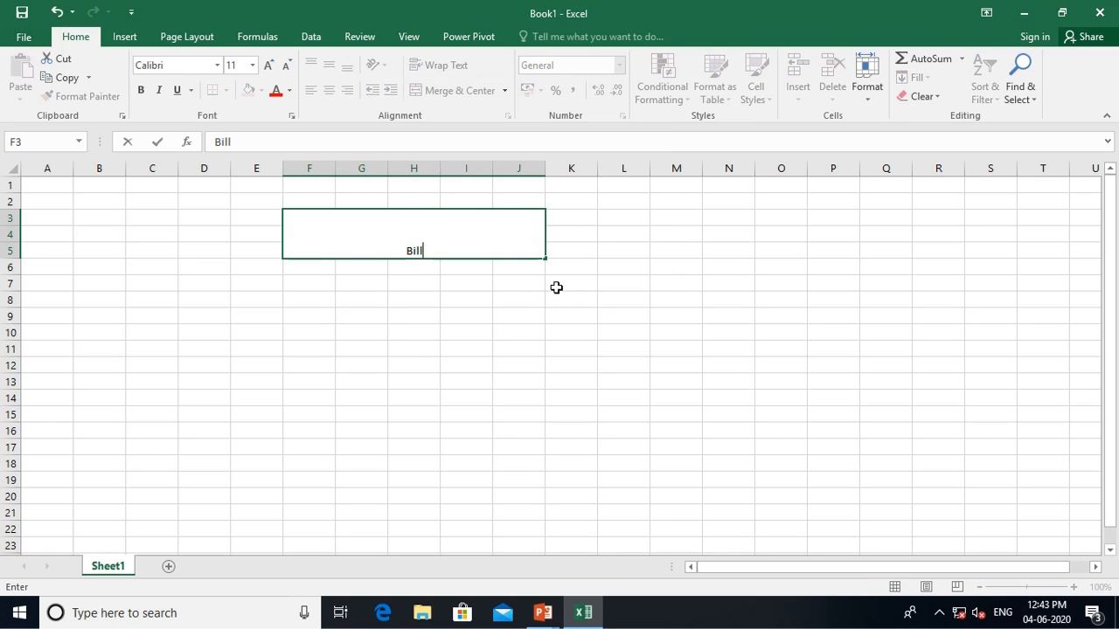
type(" SLip")
key("Return")
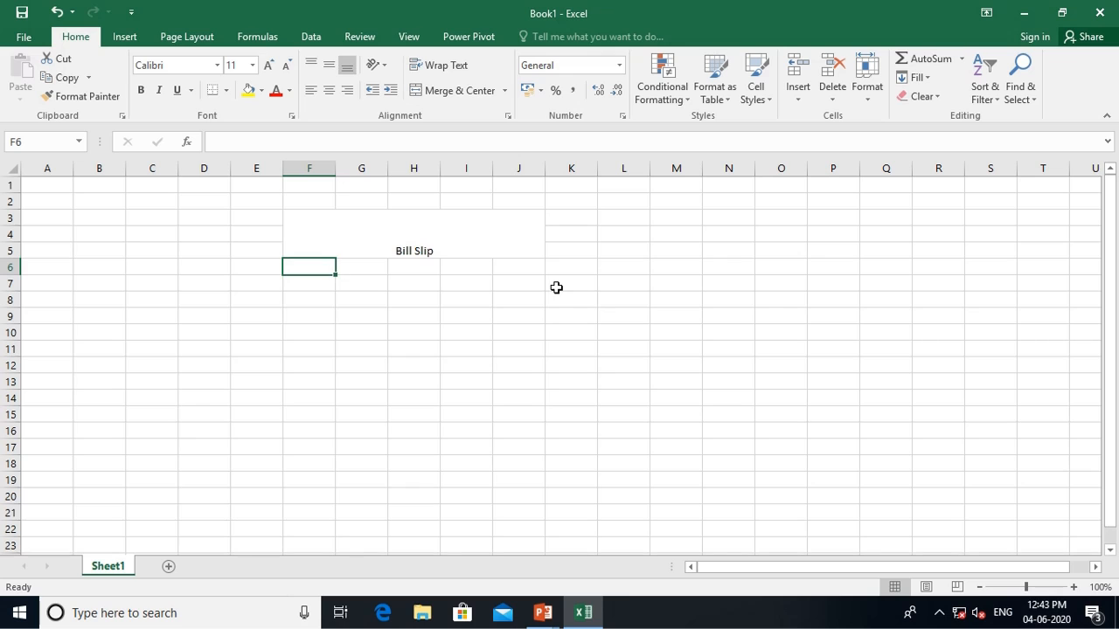
Give the merged banner an outside border, red fill and yellow text
left_click(382, 239)
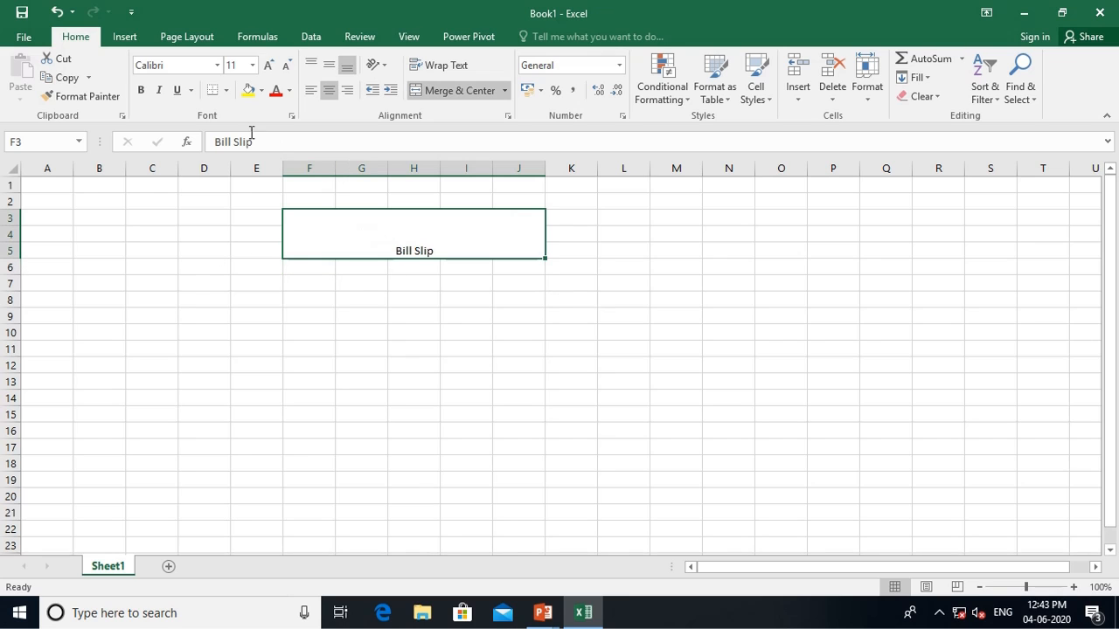
left_click(226, 90)
left_click(243, 250)
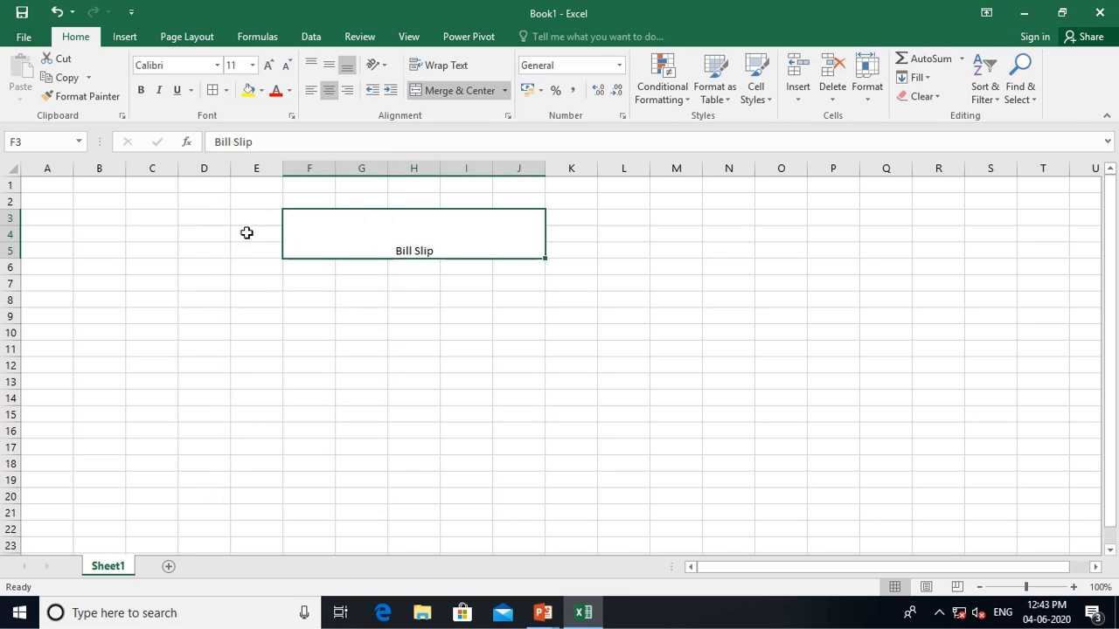
left_click(261, 90)
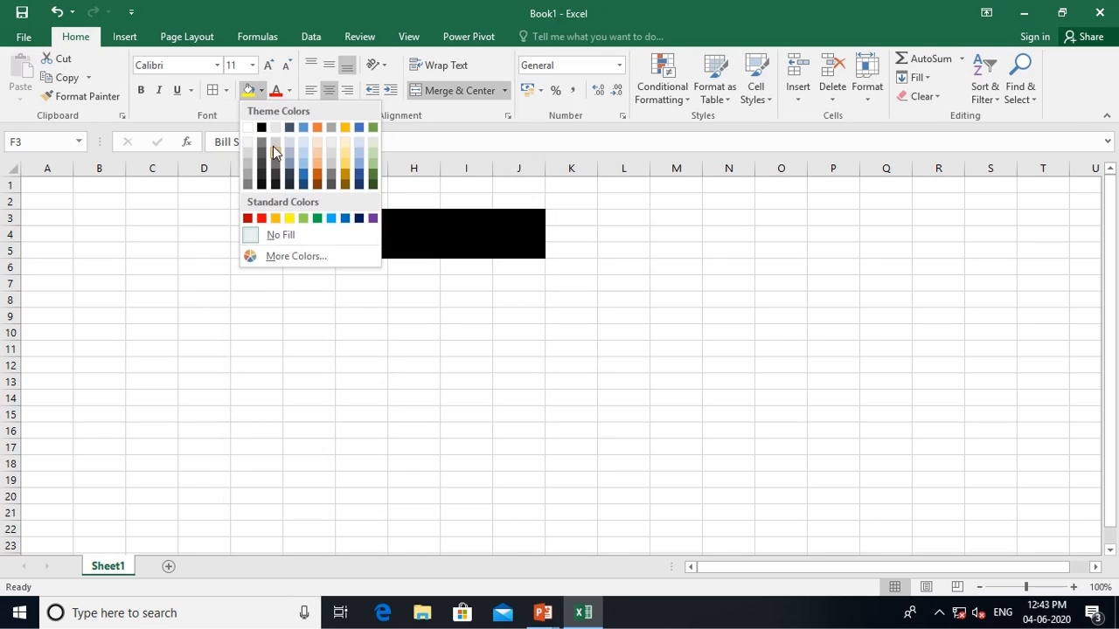
left_click(261, 217)
left_click(289, 90)
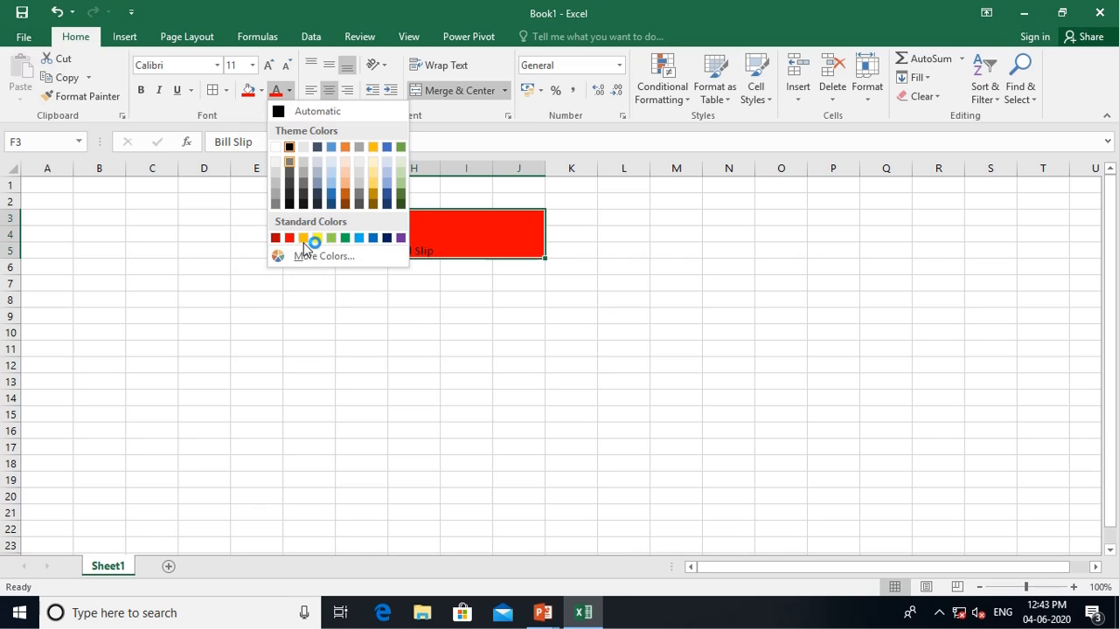
left_click(317, 239)
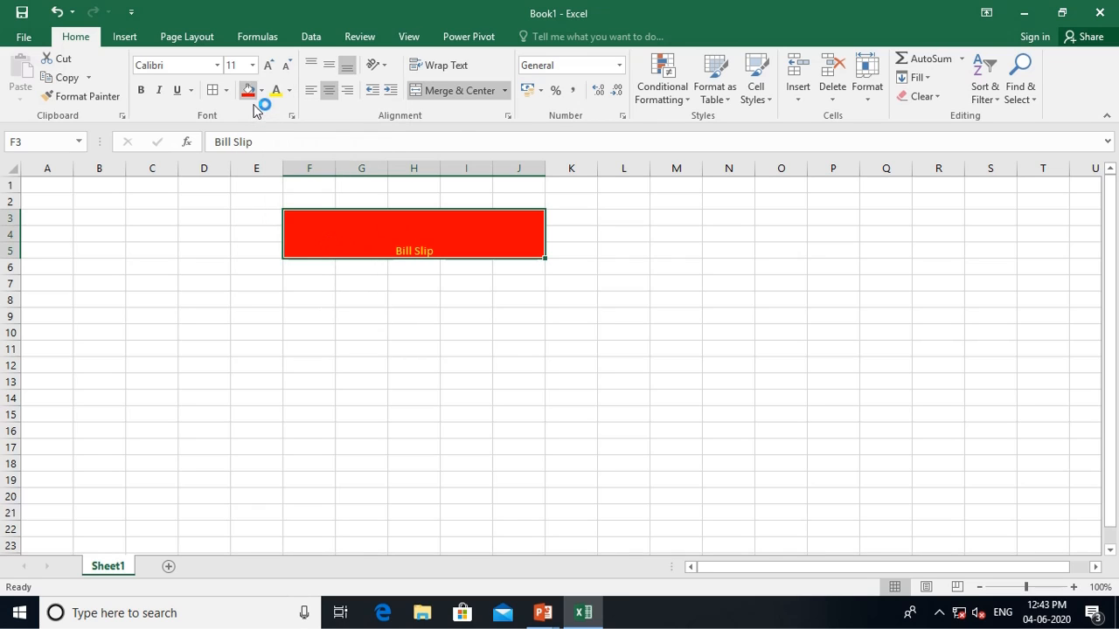
Make the Bill Slip title bold at 36 point and vertically centred
left_click(141, 90)
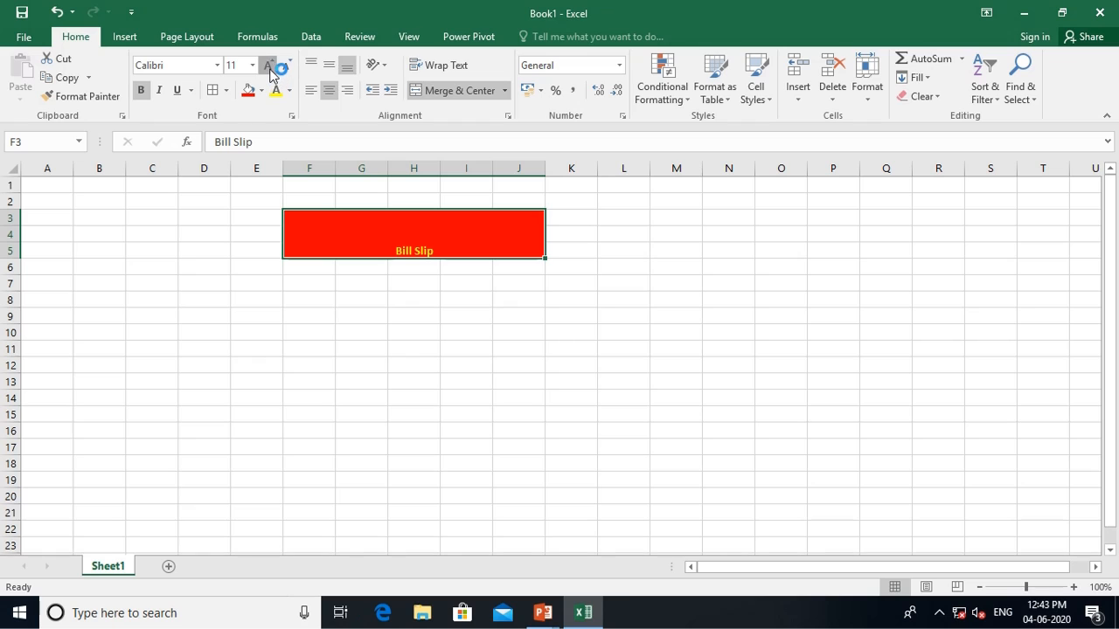
left_click(268, 67)
left_click(268, 66)
left_click(270, 67)
left_click(269, 67)
left_click(268, 67)
left_click(268, 66)
left_click(269, 66)
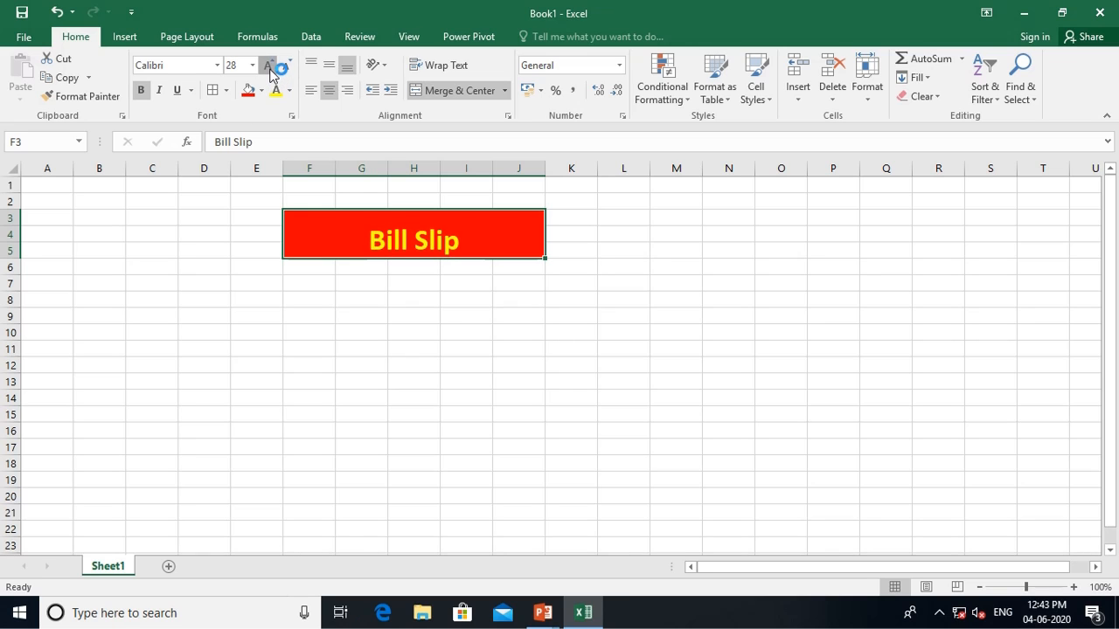
left_click(268, 66)
left_click(269, 67)
left_click(268, 66)
left_click(269, 67)
left_click(268, 66)
left_click(286, 67)
left_click(286, 67)
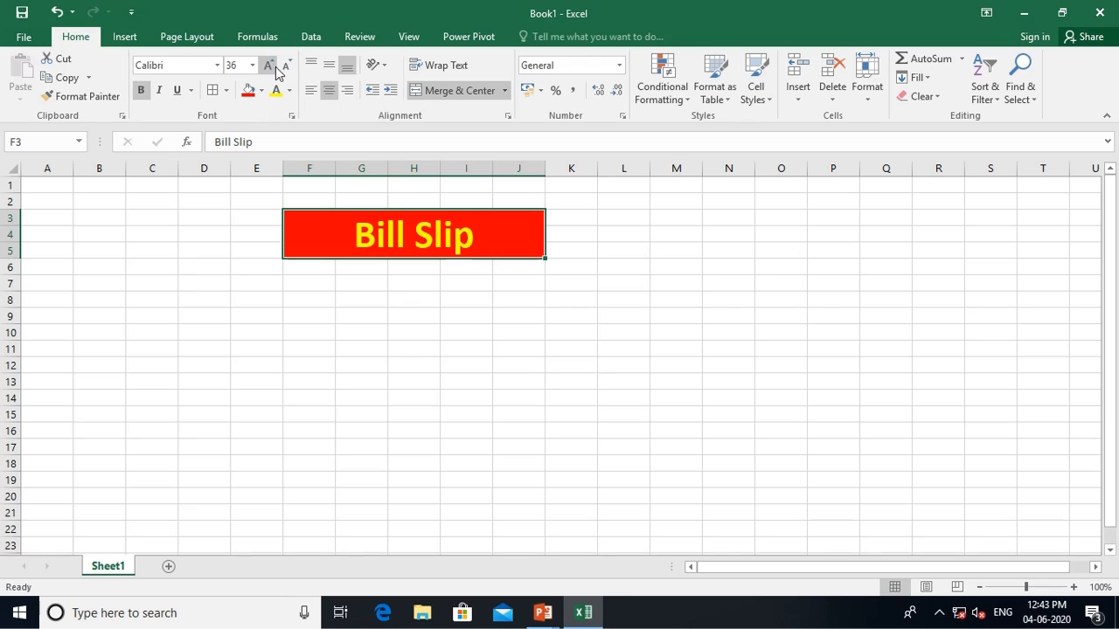
left_click(329, 65)
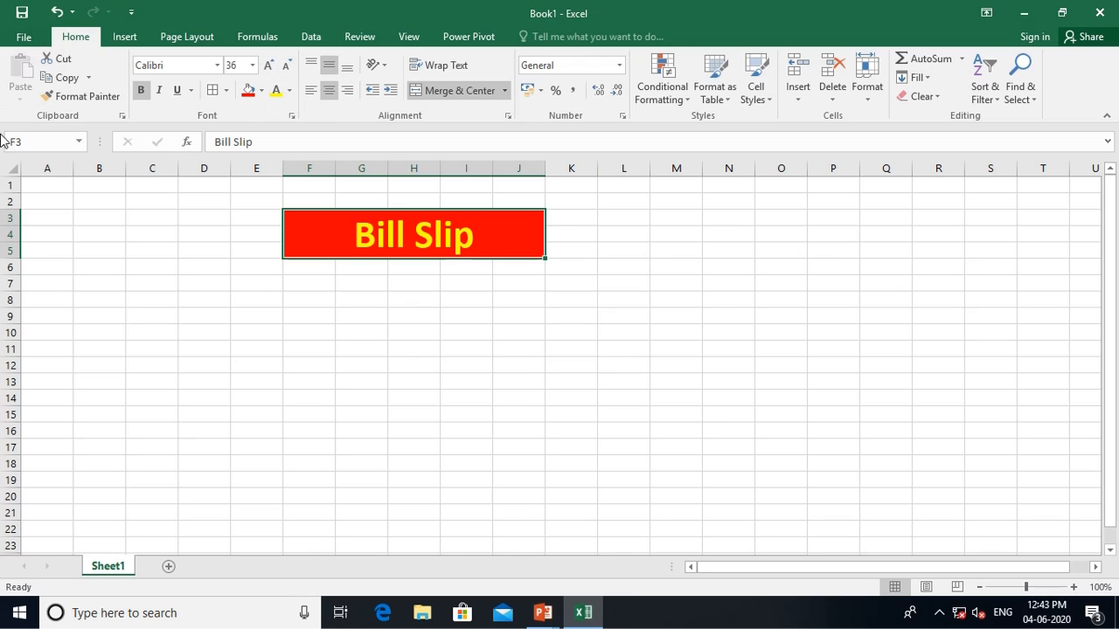
left_click(270, 287)
left_click(309, 283)
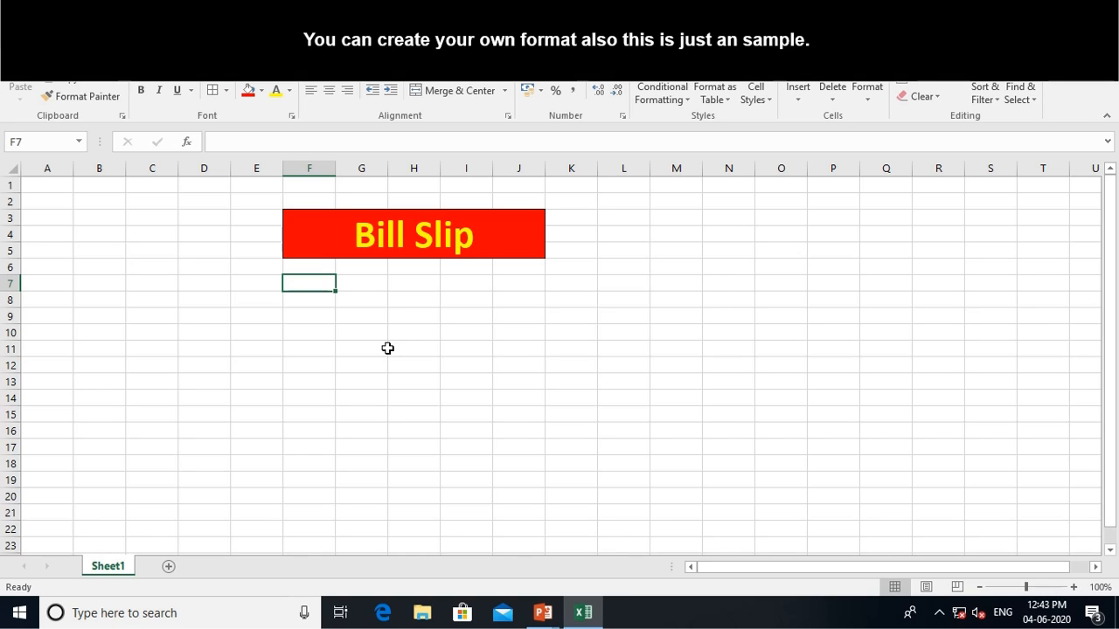
Enter the shop name 'XYZ Supermart' in F7
type("XY")
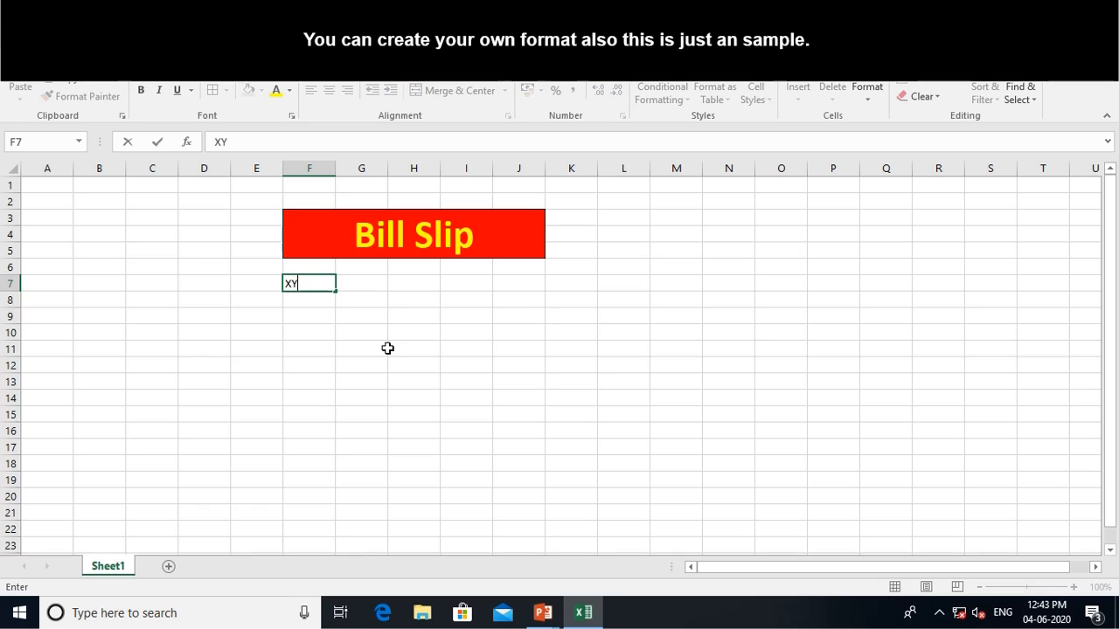
type("Z Supermart")
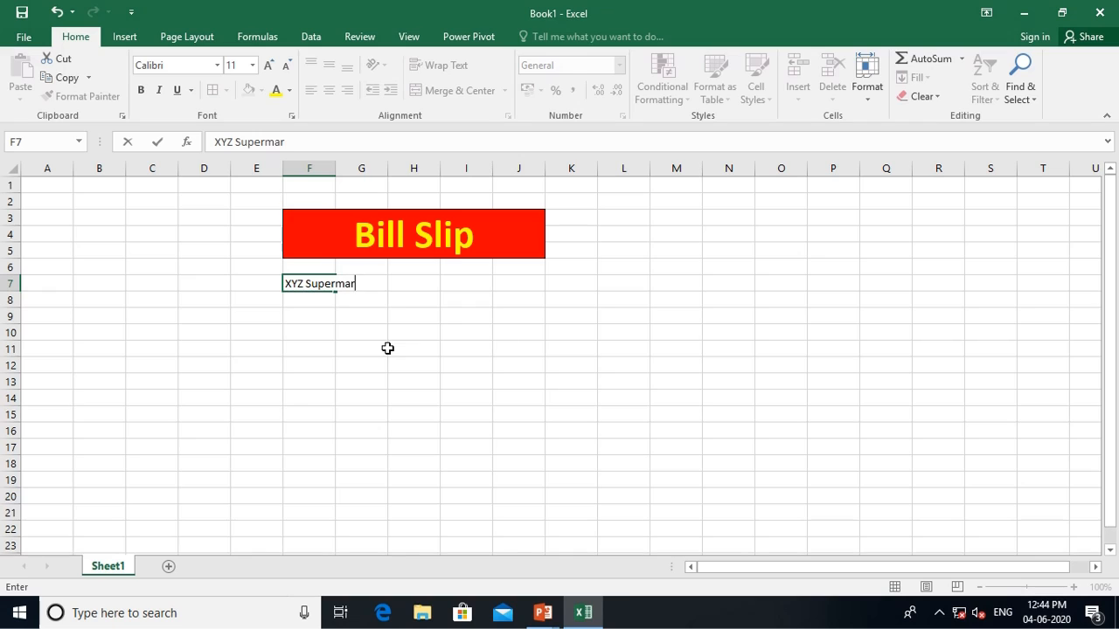
key("Return")
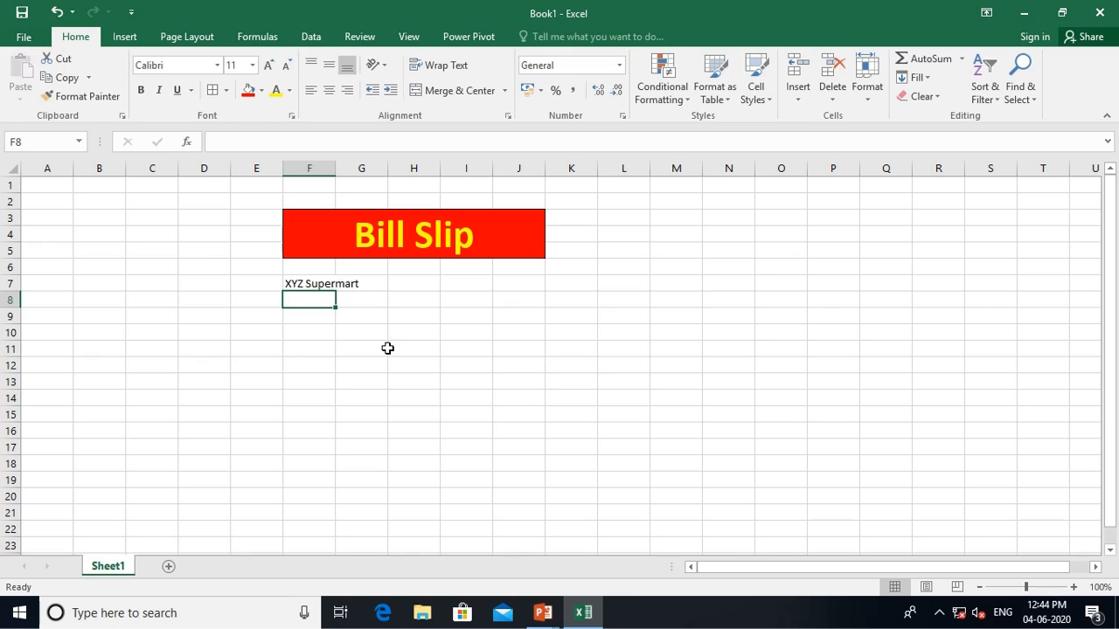
Add the shop's address in F8 and a 'Phone No.:' line with its number in F9
type("Malad we")
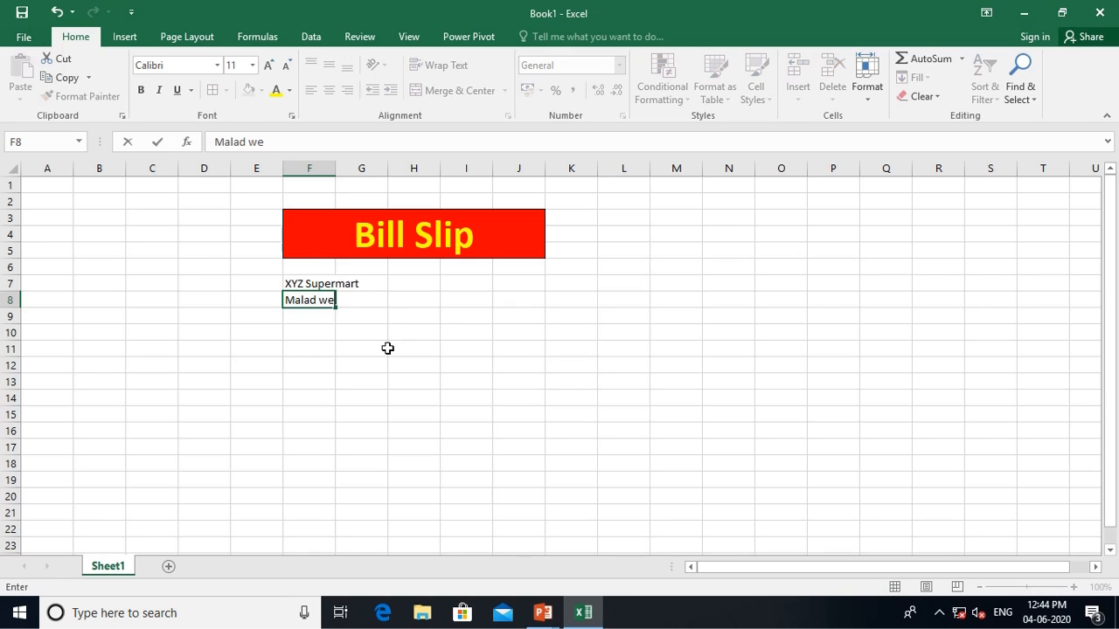
key("BackSpace")
key("BackSpace")
type("West, Mumn")
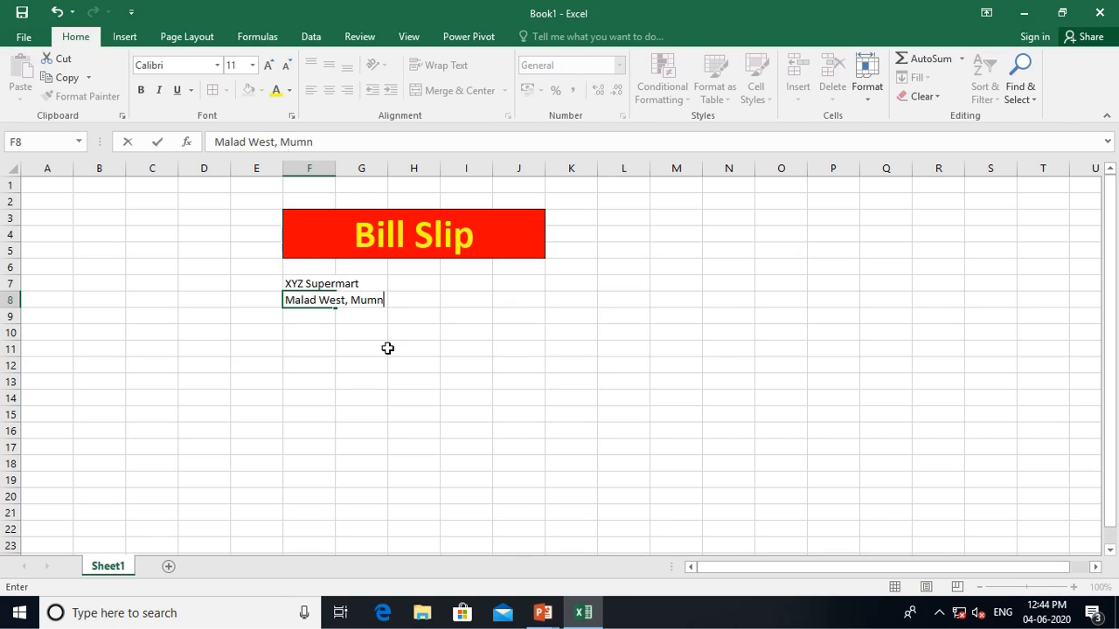
key("BackSpace")
type("bai")
key("Return")
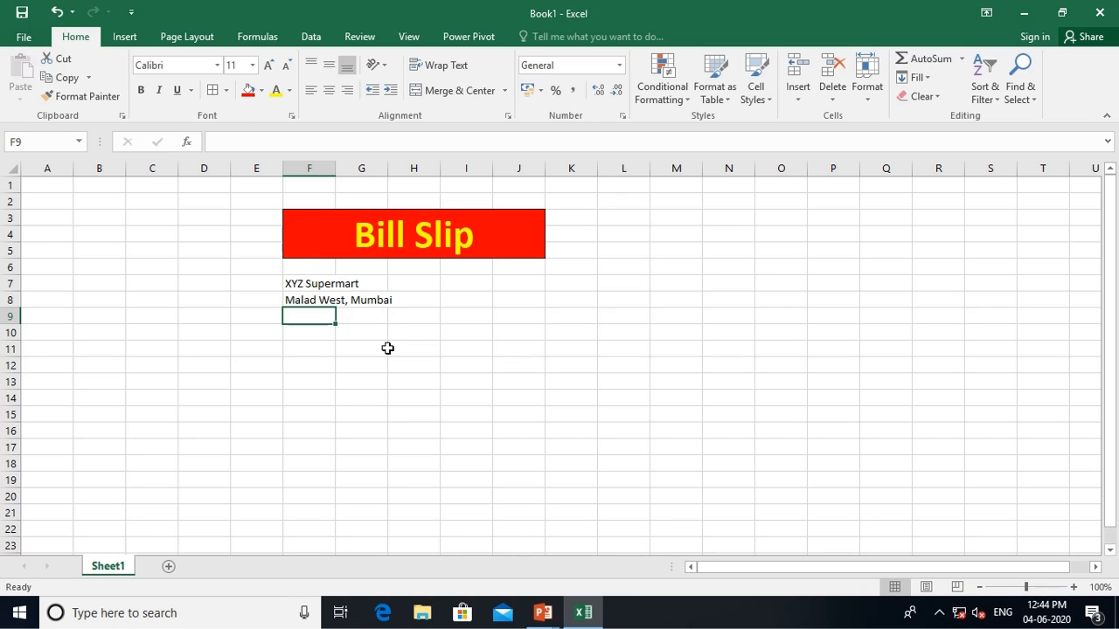
type("Phine")
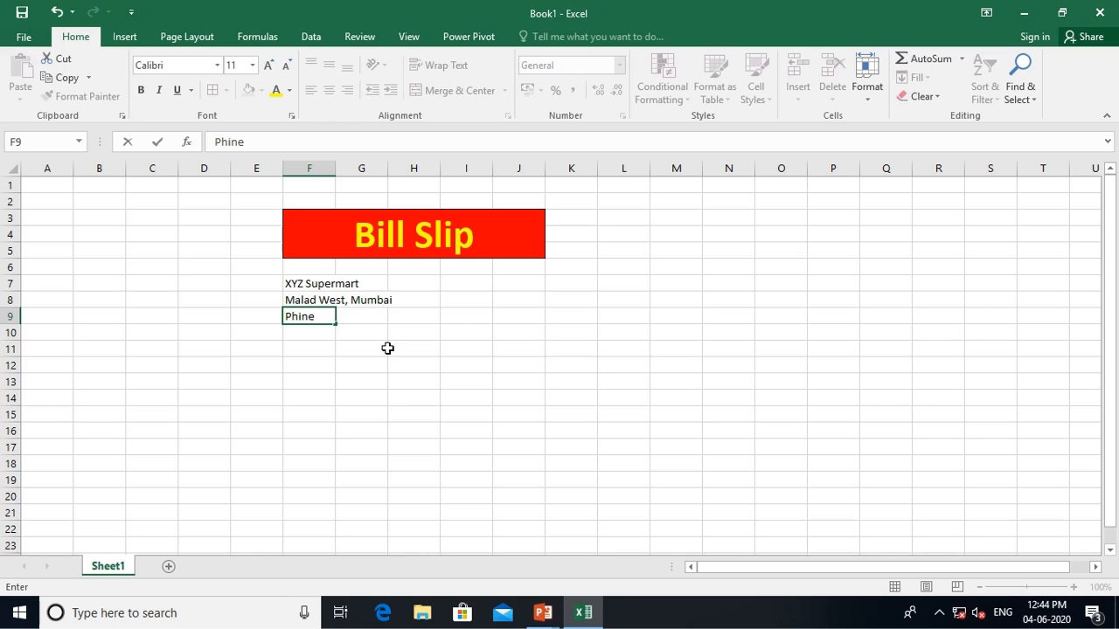
key("BackSpace")
key("BackSpace")
key("BackSpace")
type("one No.: 12345678")
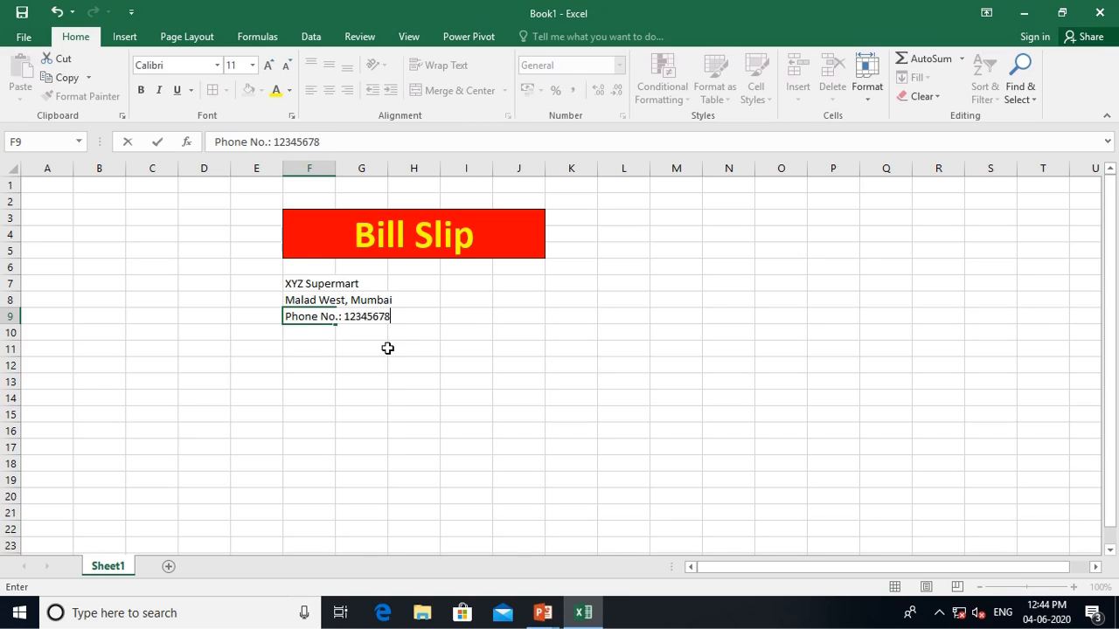
type("94")
key("Return")
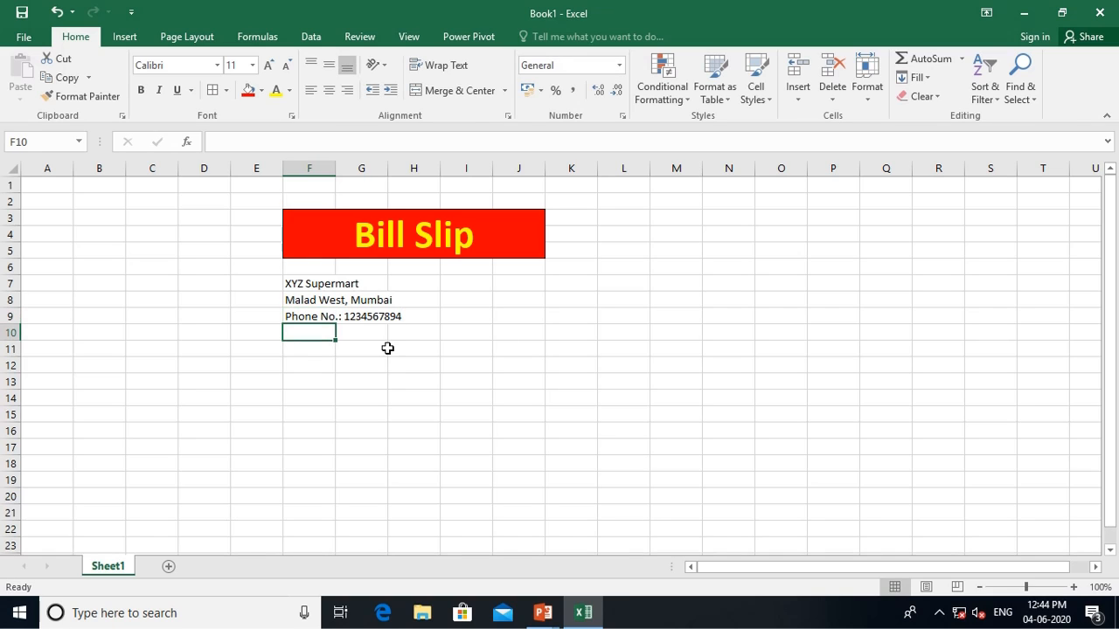
Add a 'Bill to' label in F11 and the customer's full name in F12
key("Return")
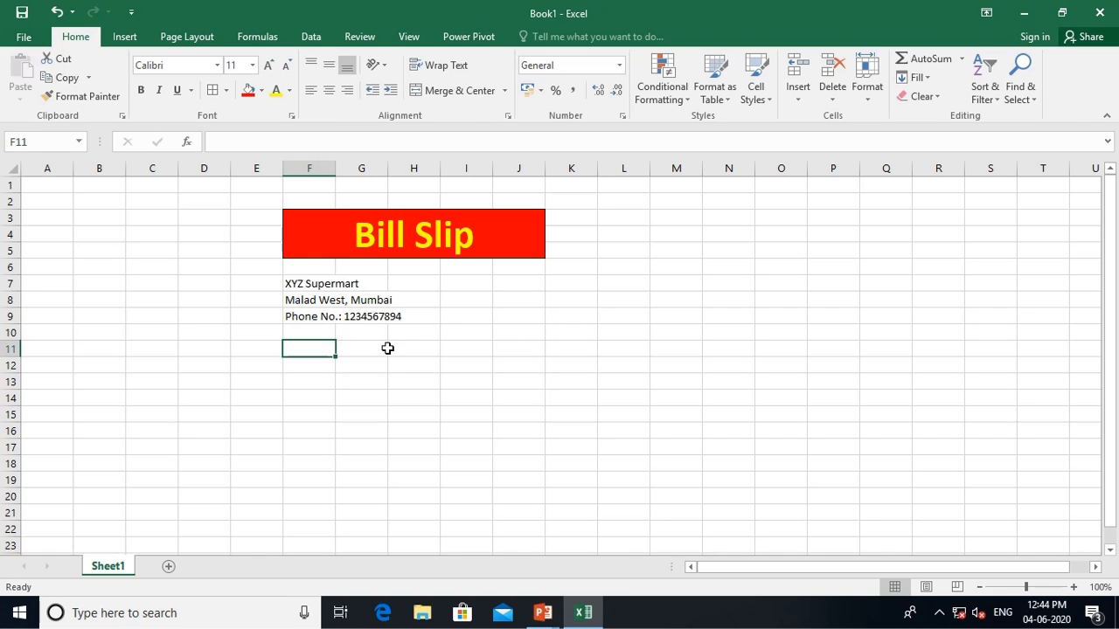
type("Bill to")
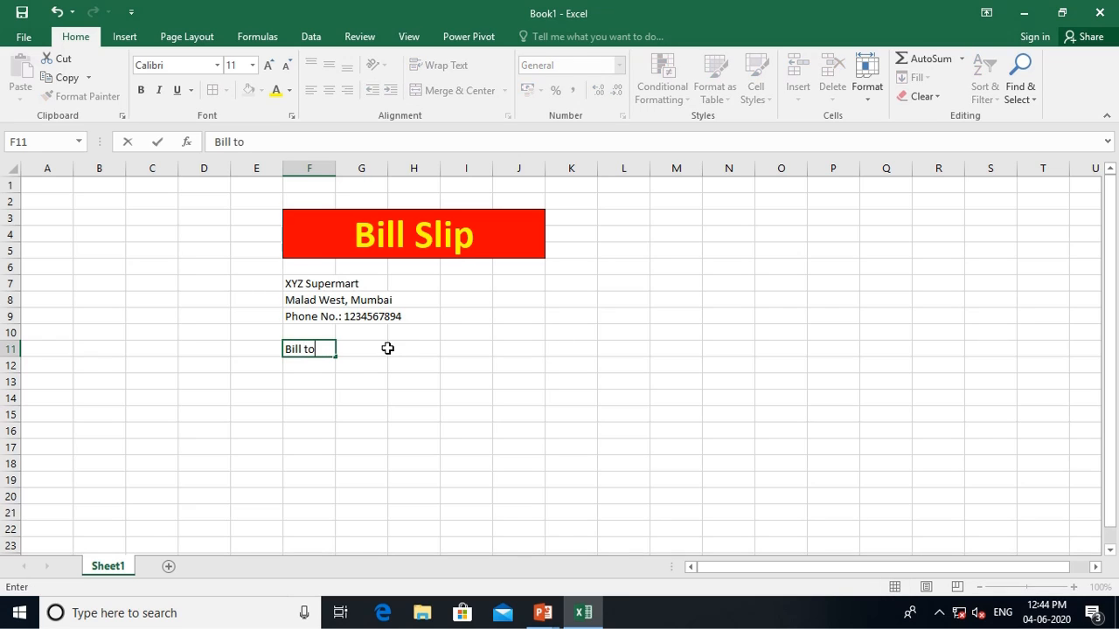
key("Return")
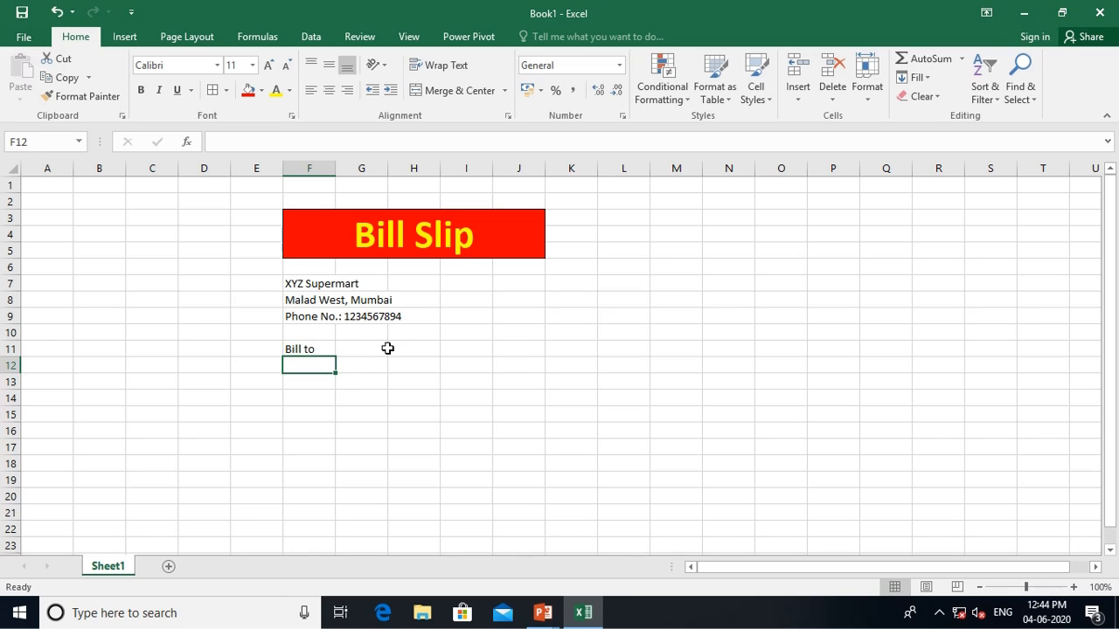
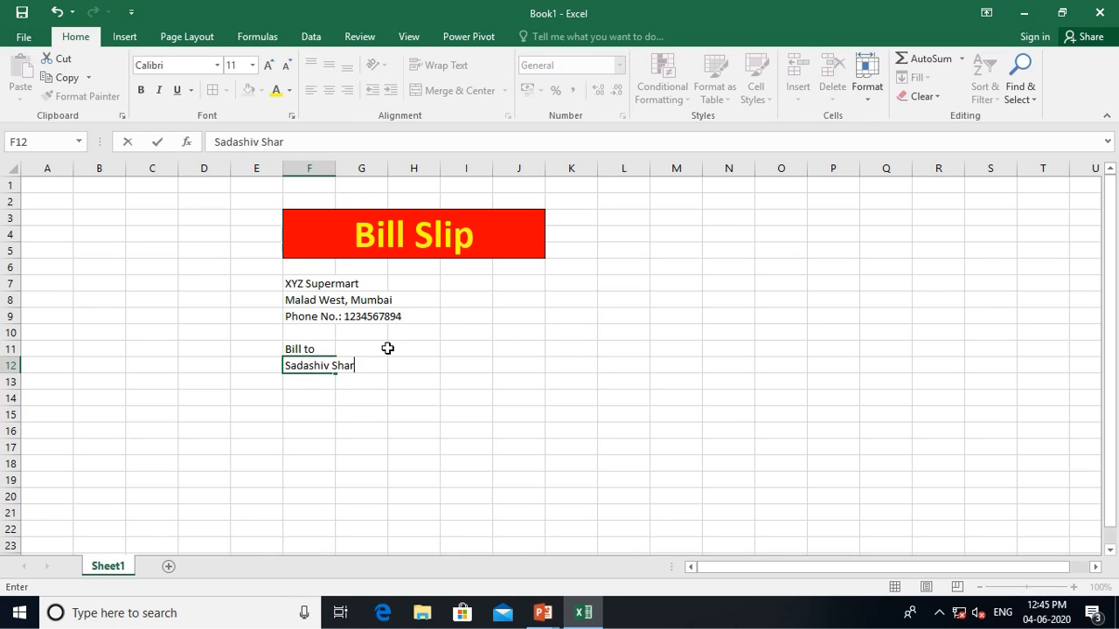
key("ctrl+Return")
Enter the customer's 'Phone No.:' line in F13 and their e-mail address in F14
key("Return")
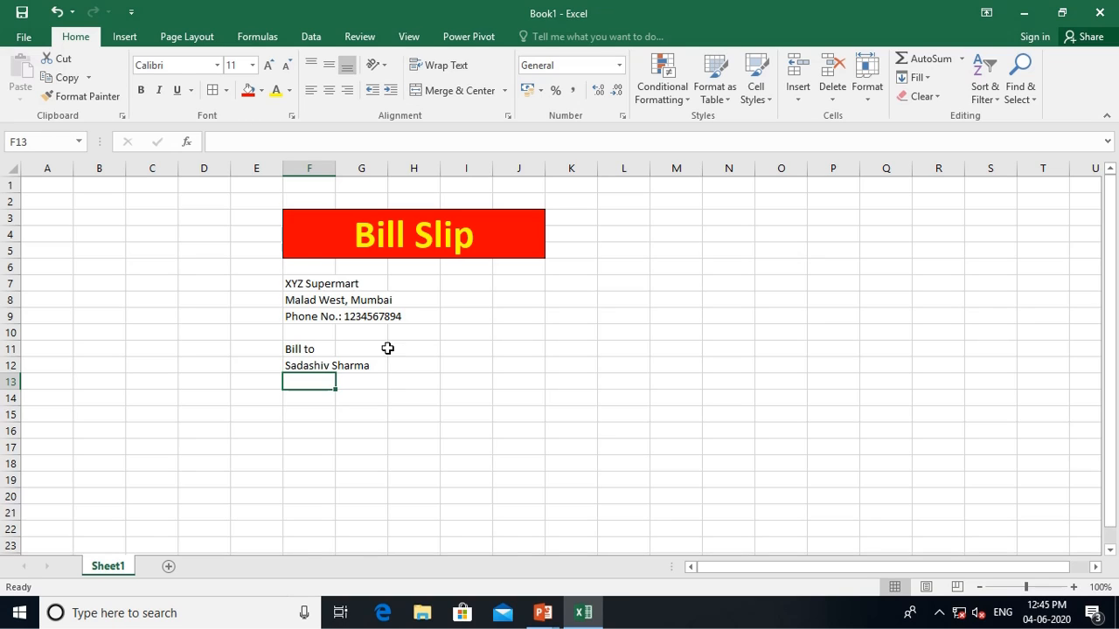
type("Pho")
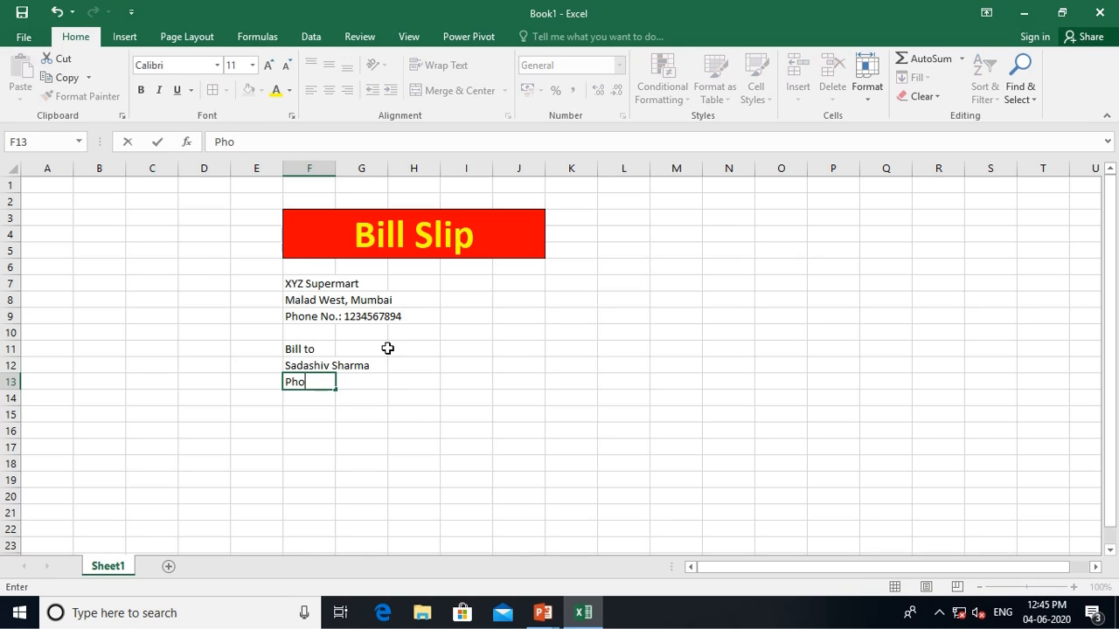
type("ne No.:")
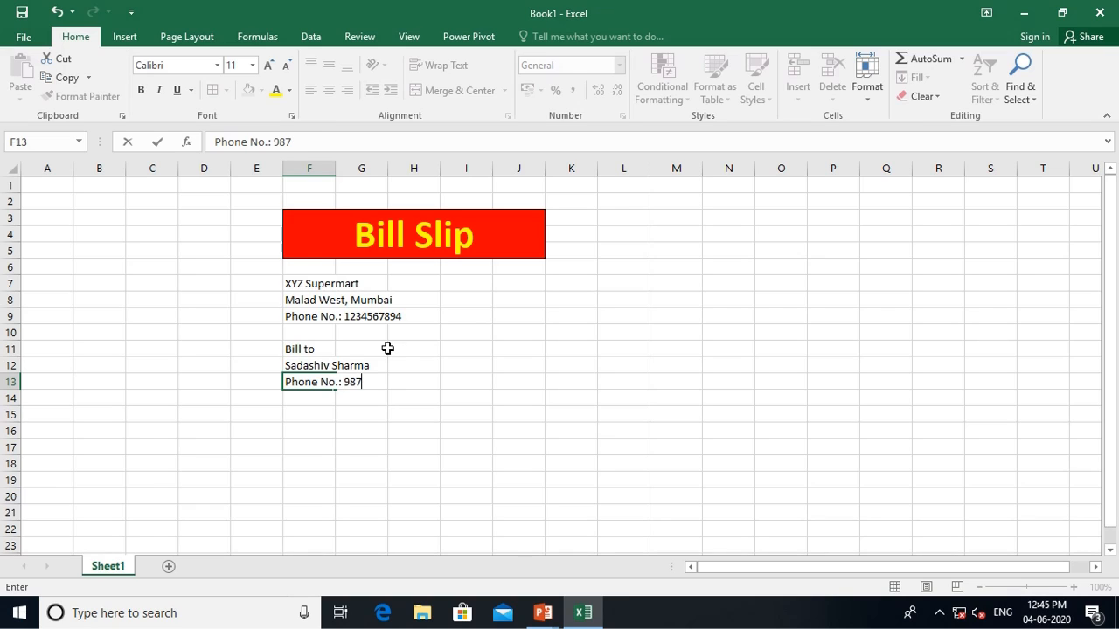
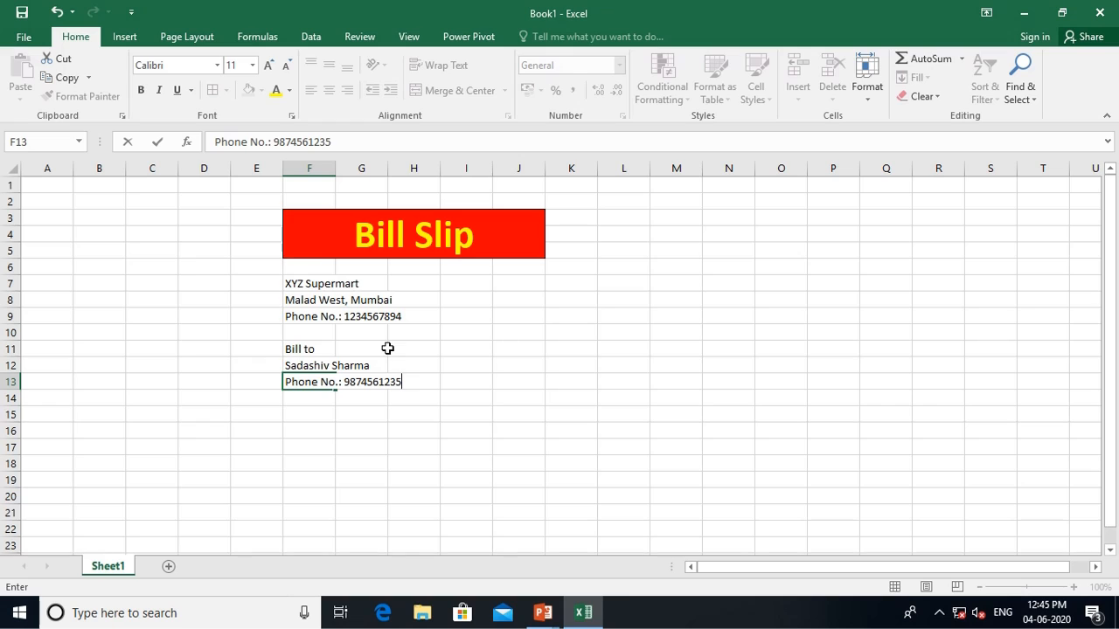
key("Return")
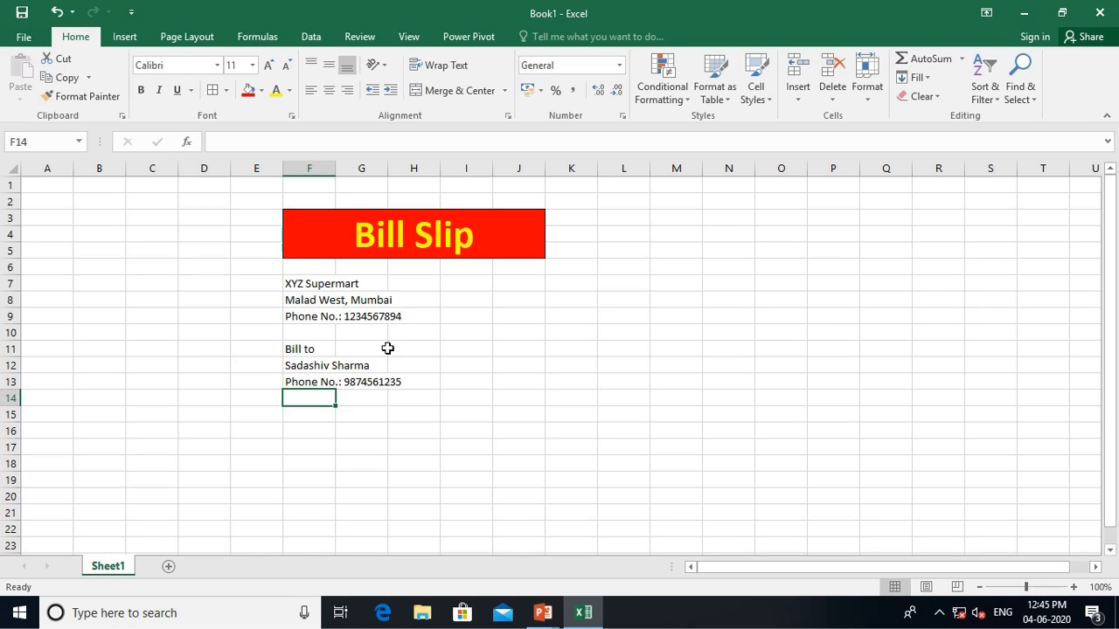
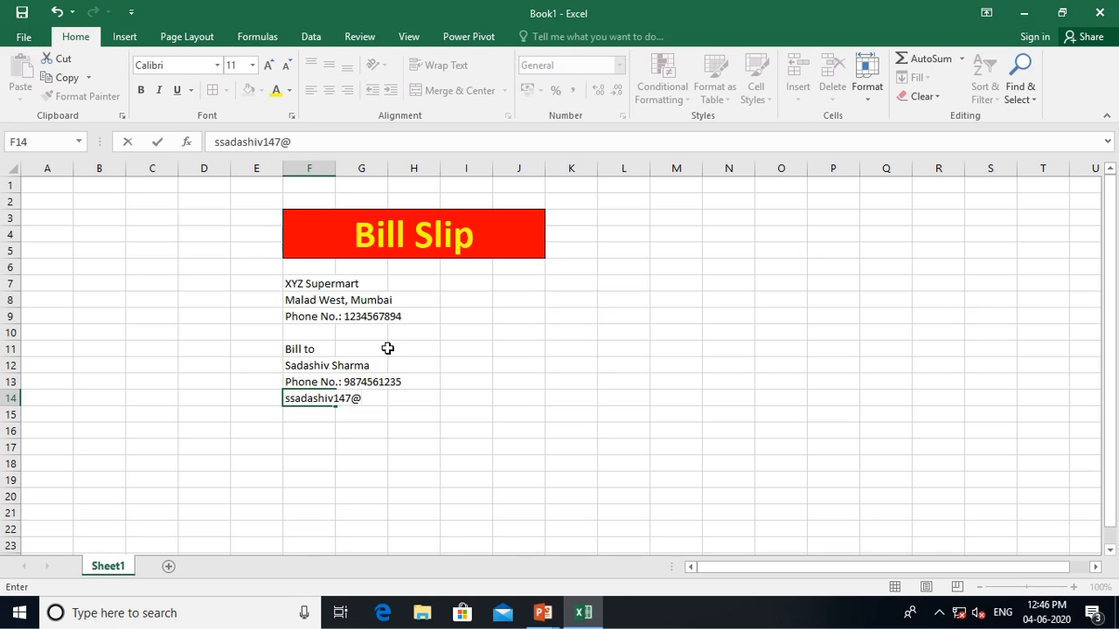
key("Return")
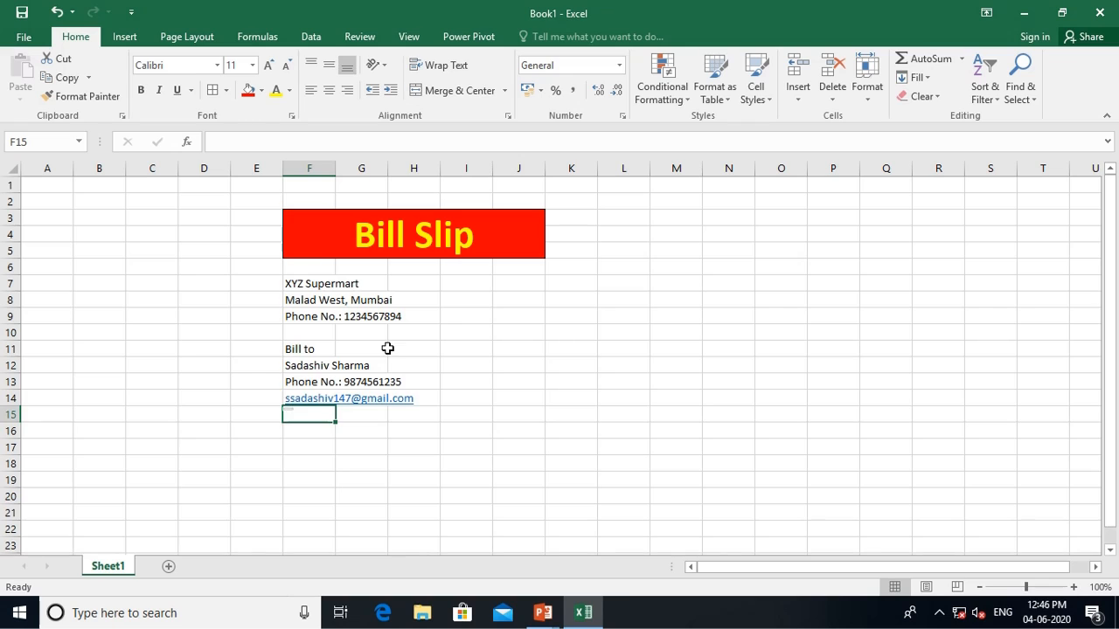
key("Up")
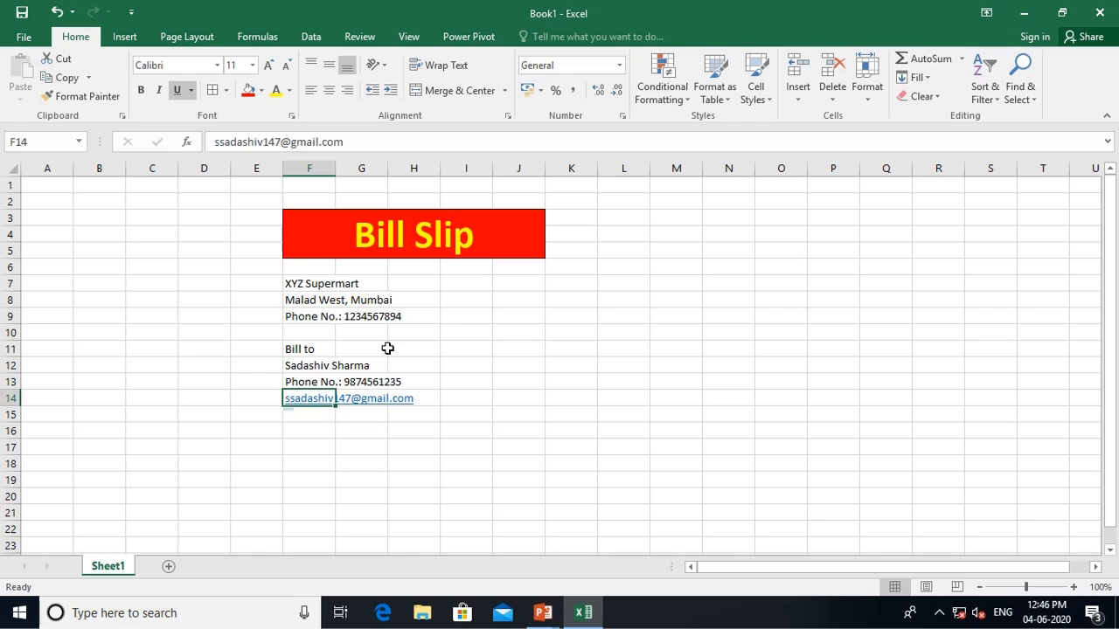
Set column F's width to 25 through Column Width, after trying 234 and 20
left_click(311, 283)
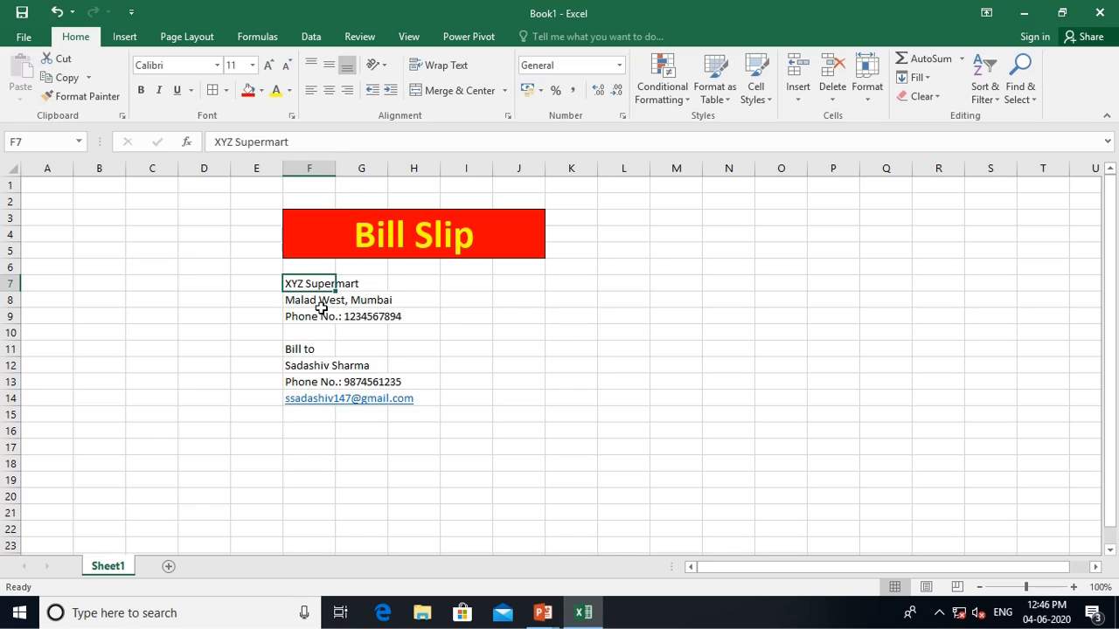
left_click(870, 83)
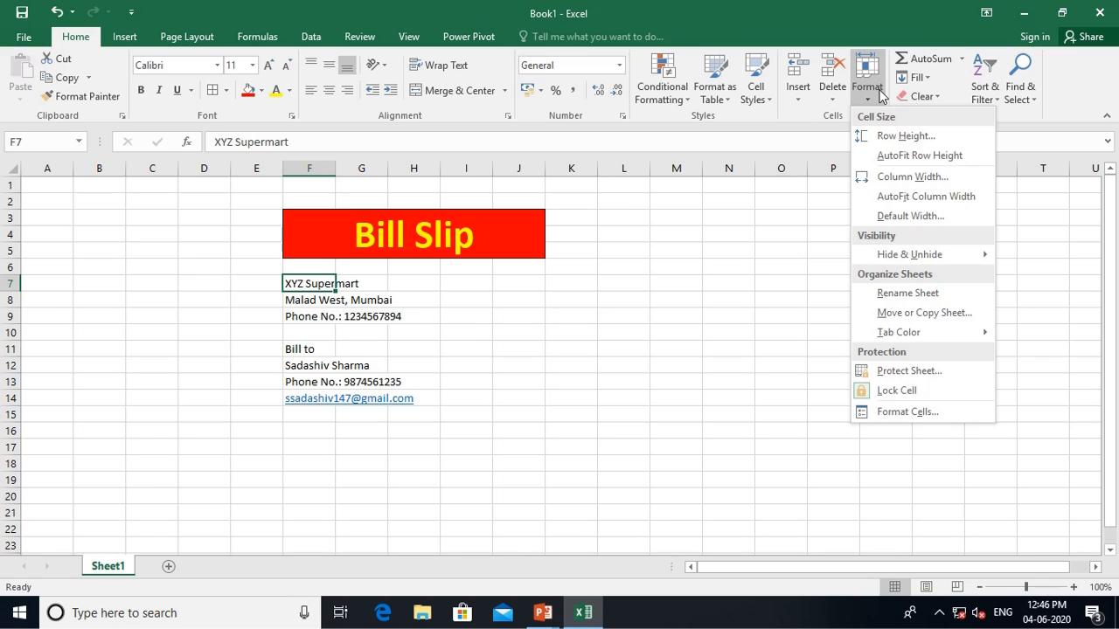
left_click(912, 177)
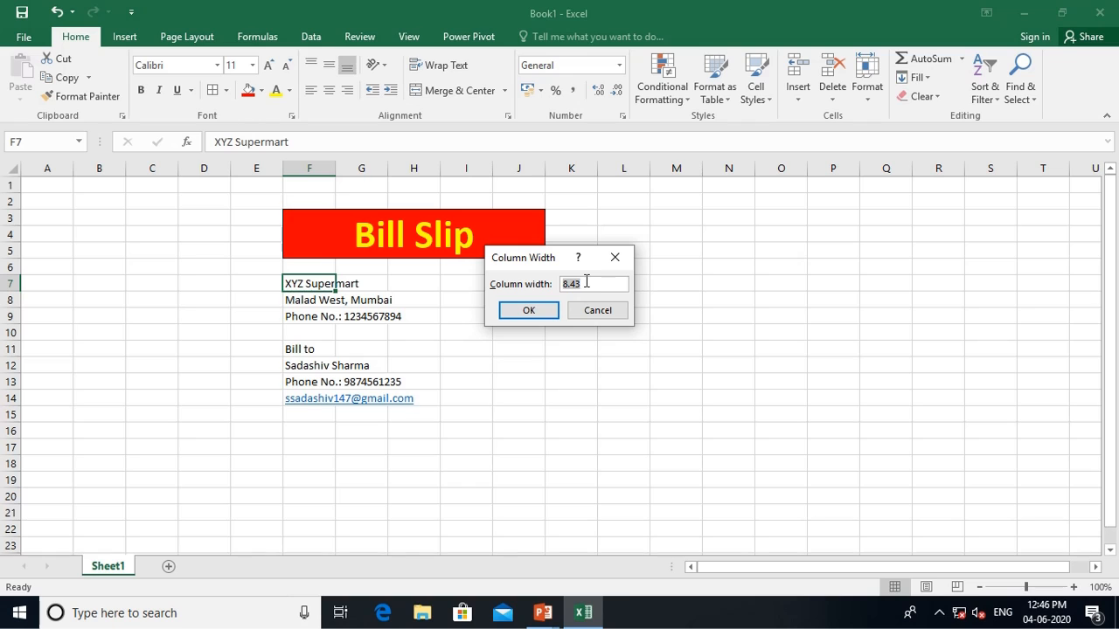
type("234")
key("Return")
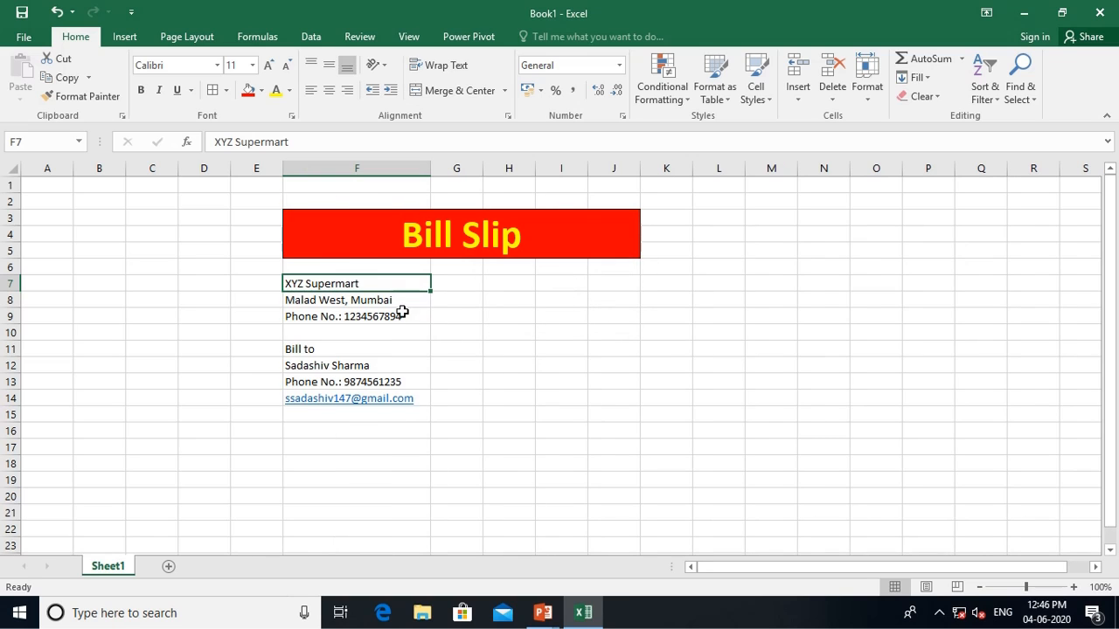
left_click(868, 93)
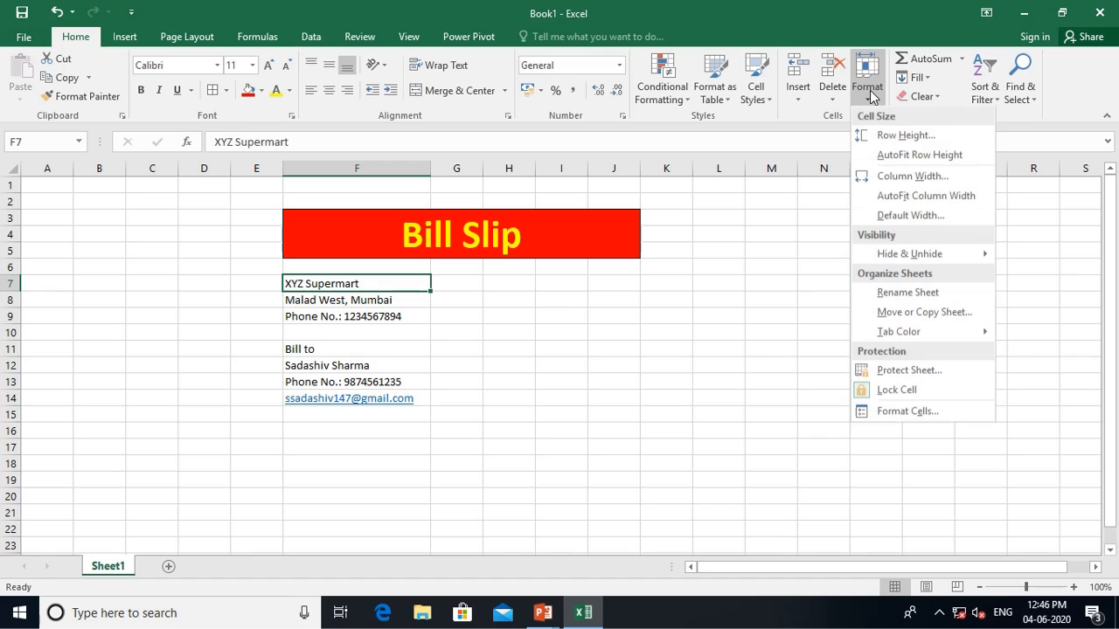
left_click(882, 175)
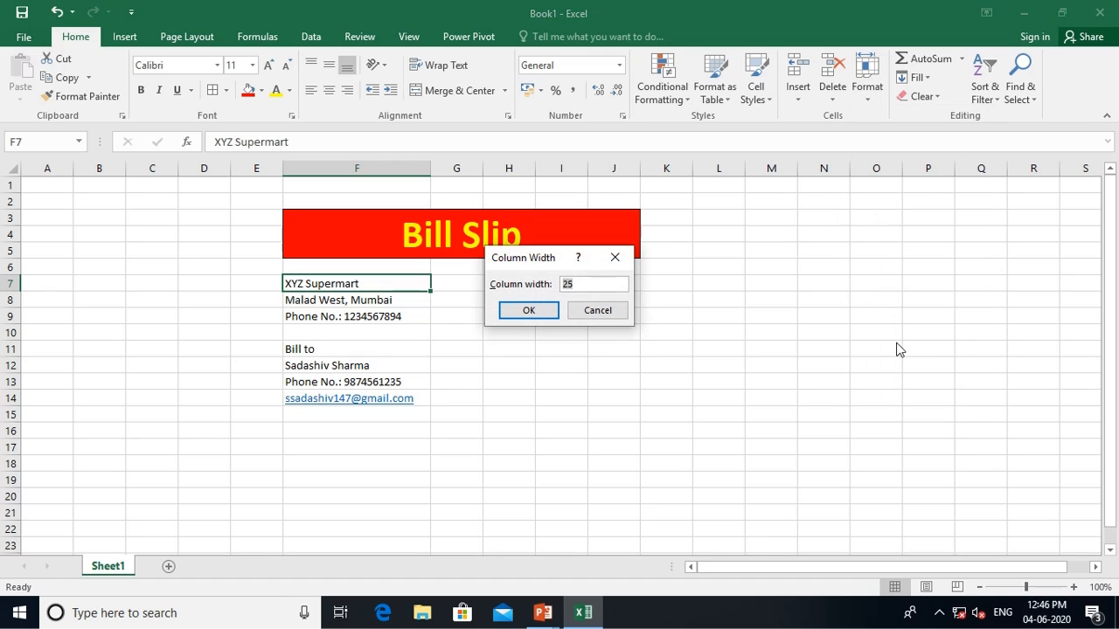
type("20")
key("Return")
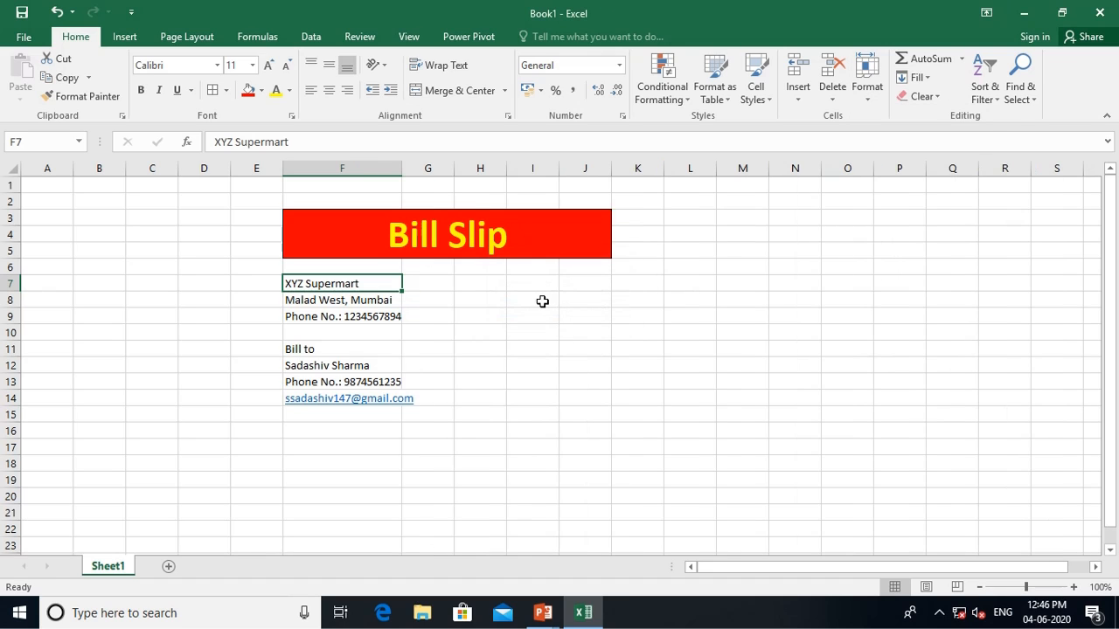
left_click(868, 92)
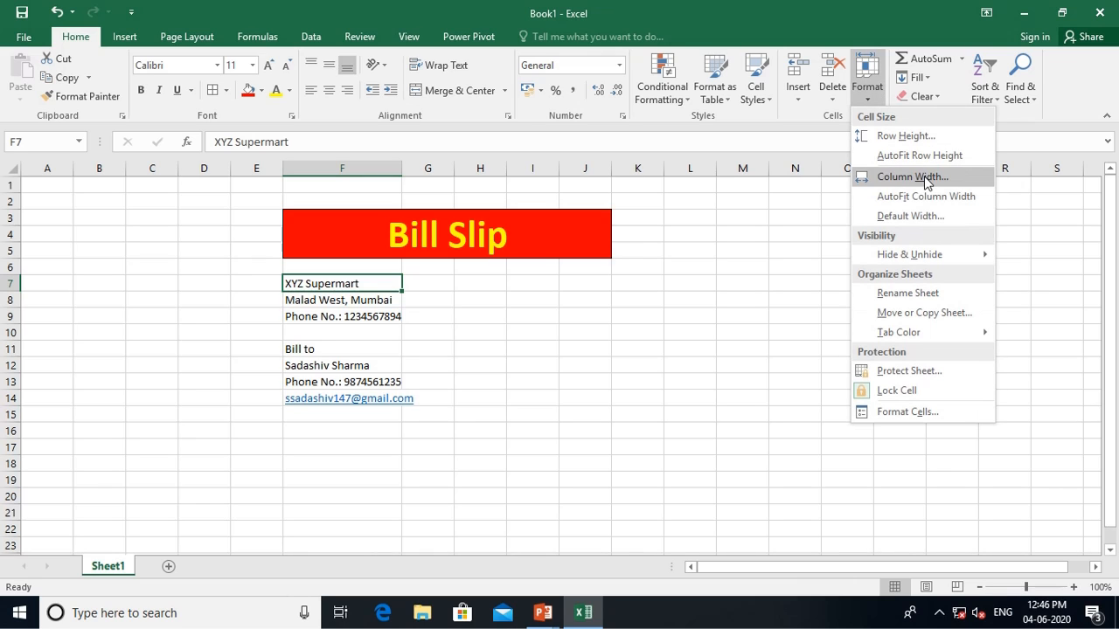
left_click(927, 176)
type("25")
key("Return")
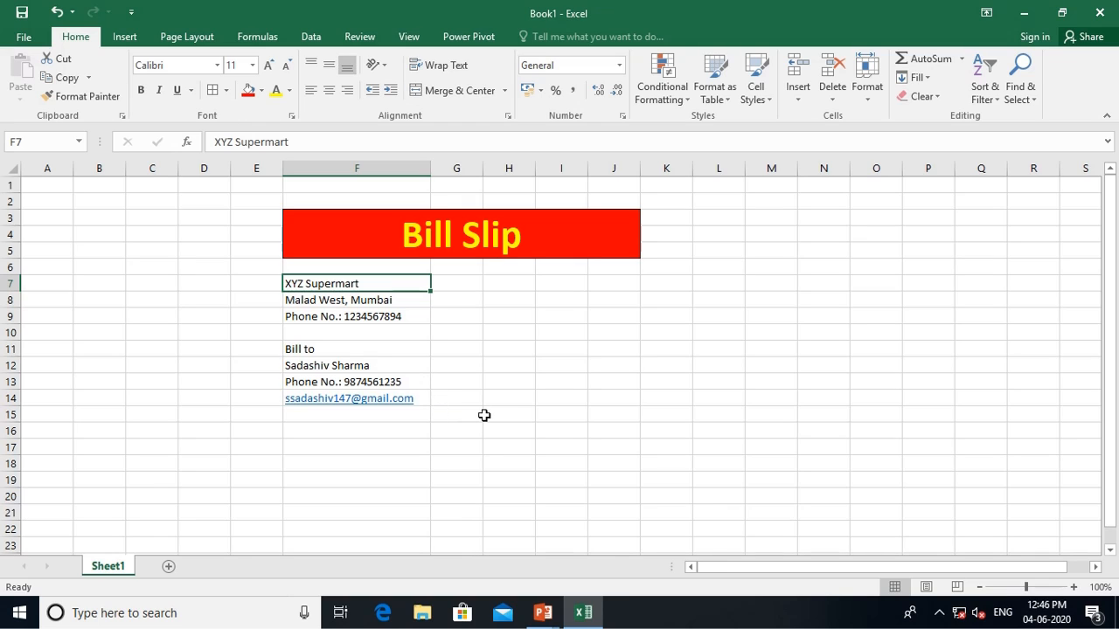
Add 'Invoice No' and 'Date' headings in I7 and J7
left_click(568, 285)
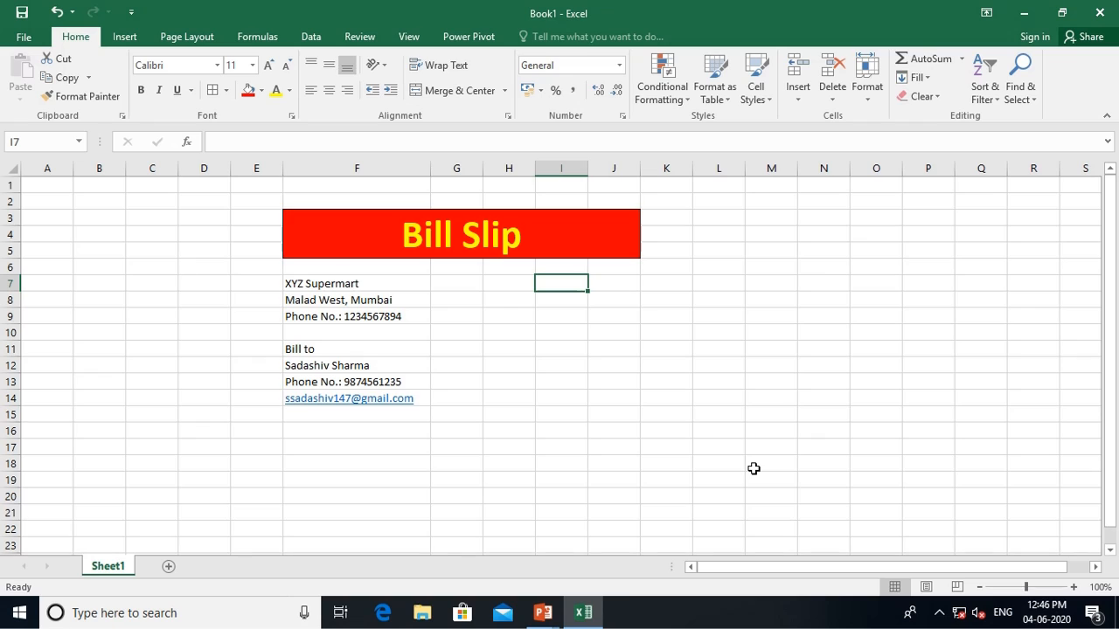
type("Invoic")
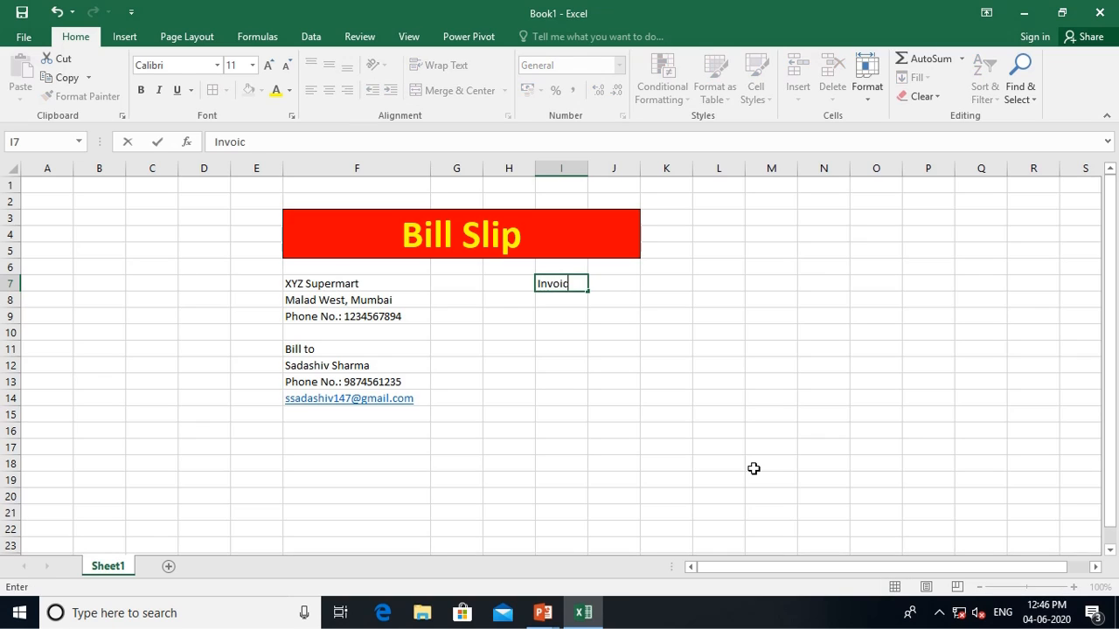
type("e No.")
key("Return")
key("Up")
key("Right")
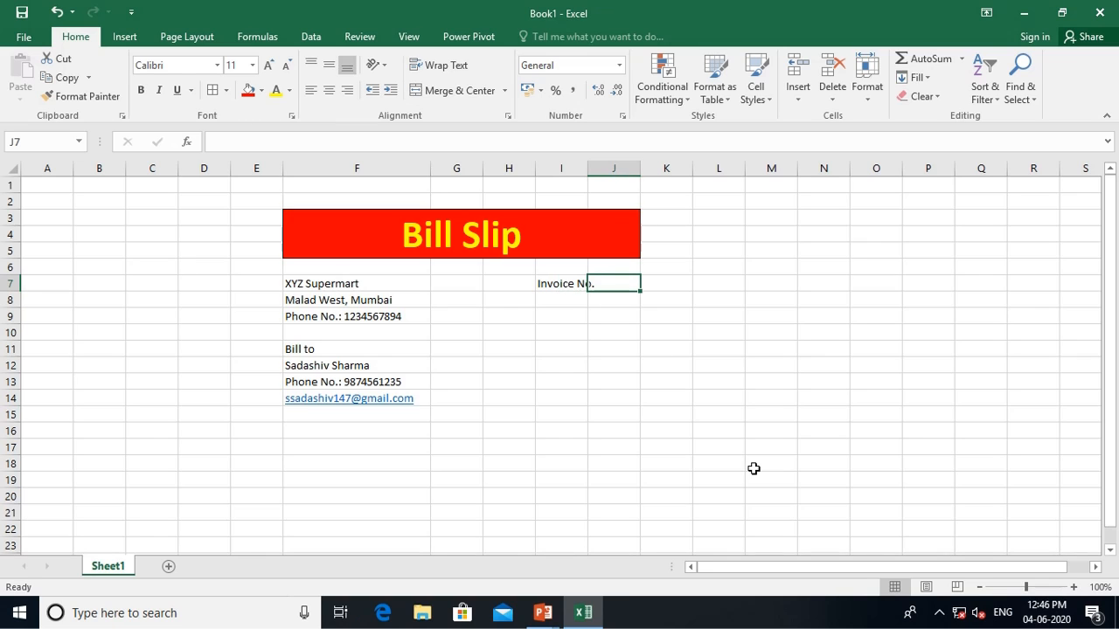
type("Date")
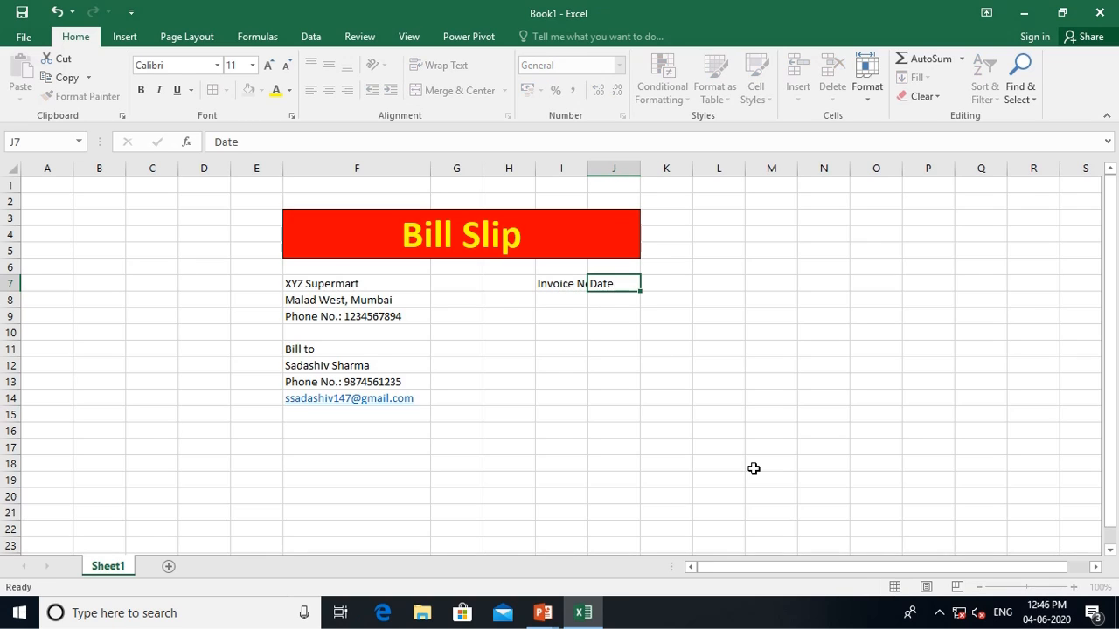
key("Return")
key("Up")
key("Left")
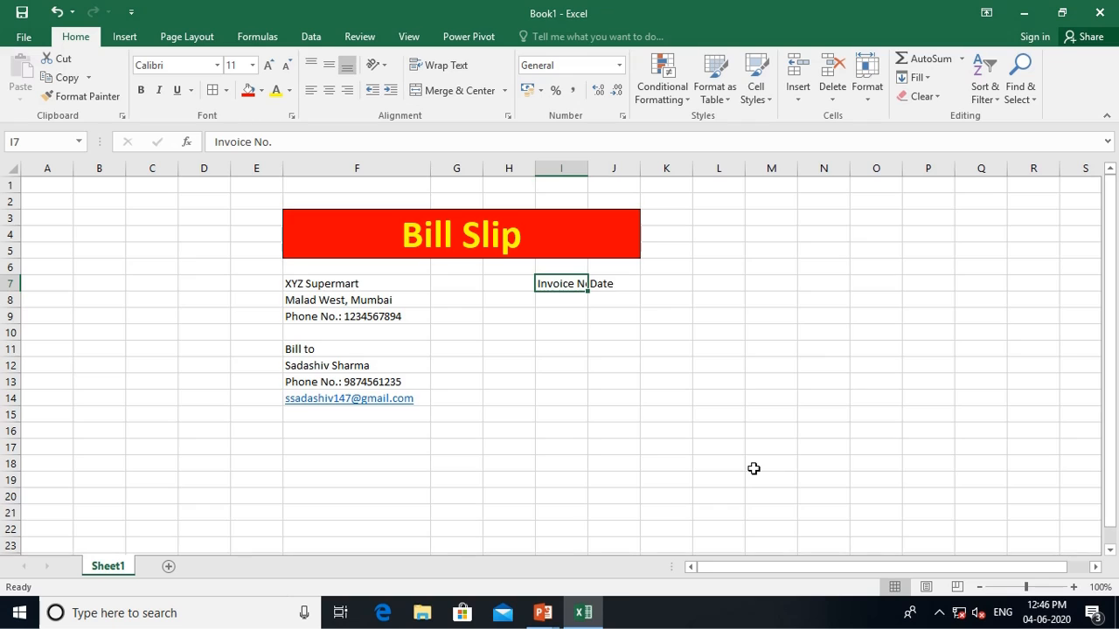
Enter the invoice number in I8 and the date 03/06/2020 in J8
key("Down")
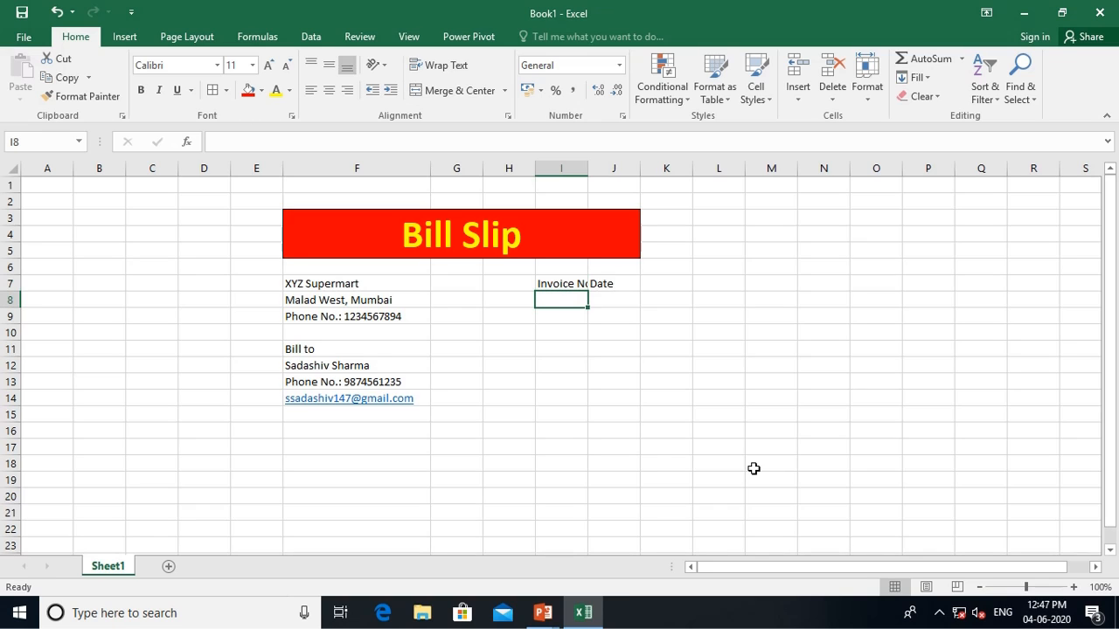
type("1234")
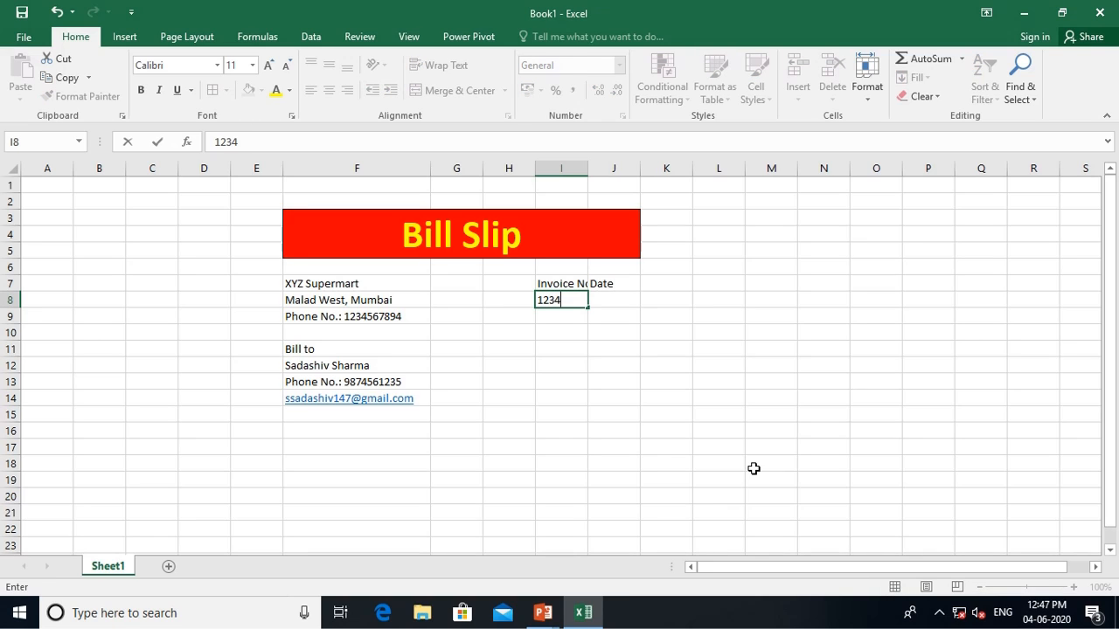
key("Tab")
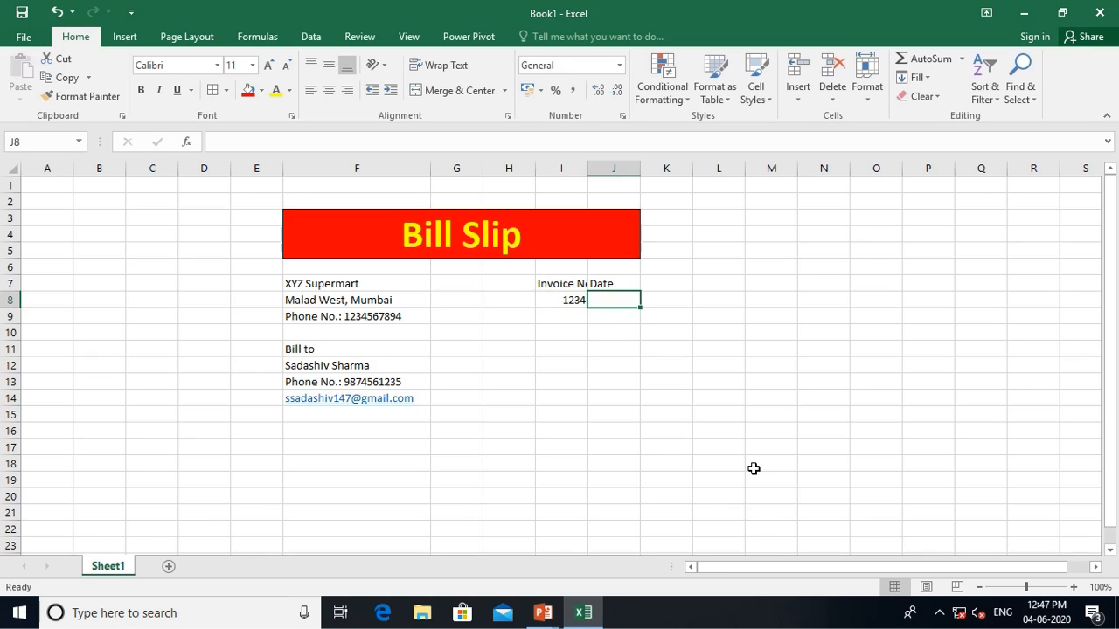
type("03")
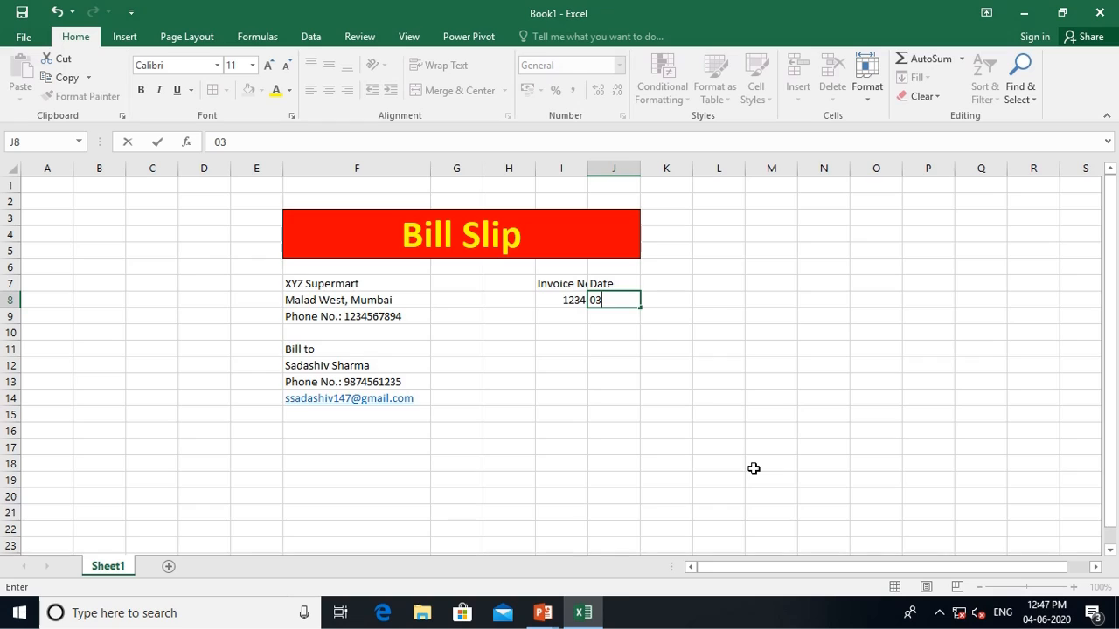
type("/06/2020")
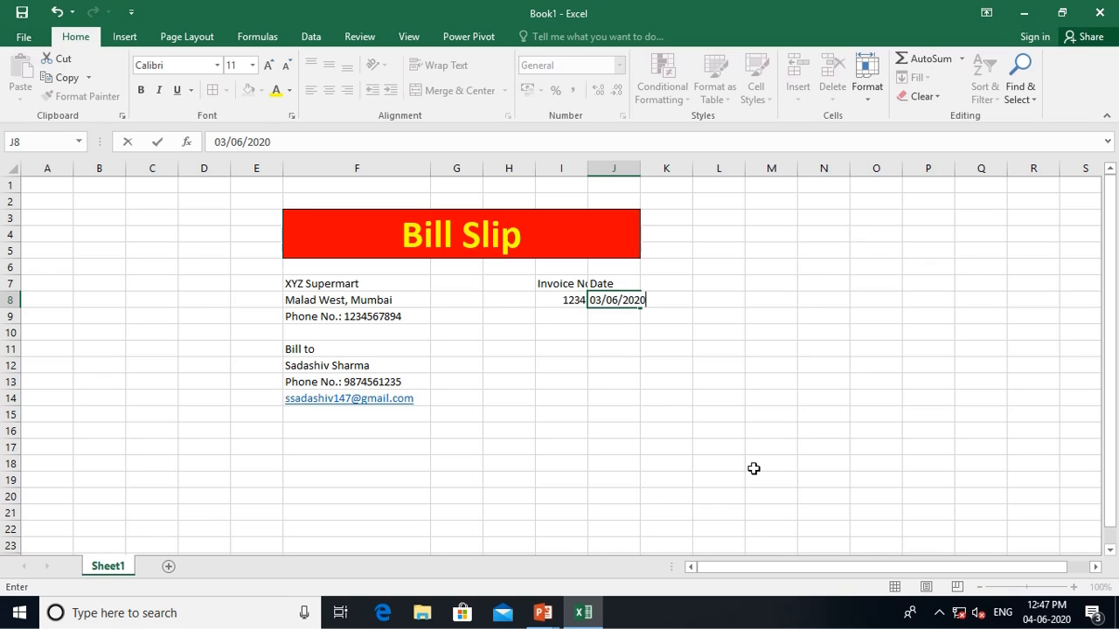
key("Return")
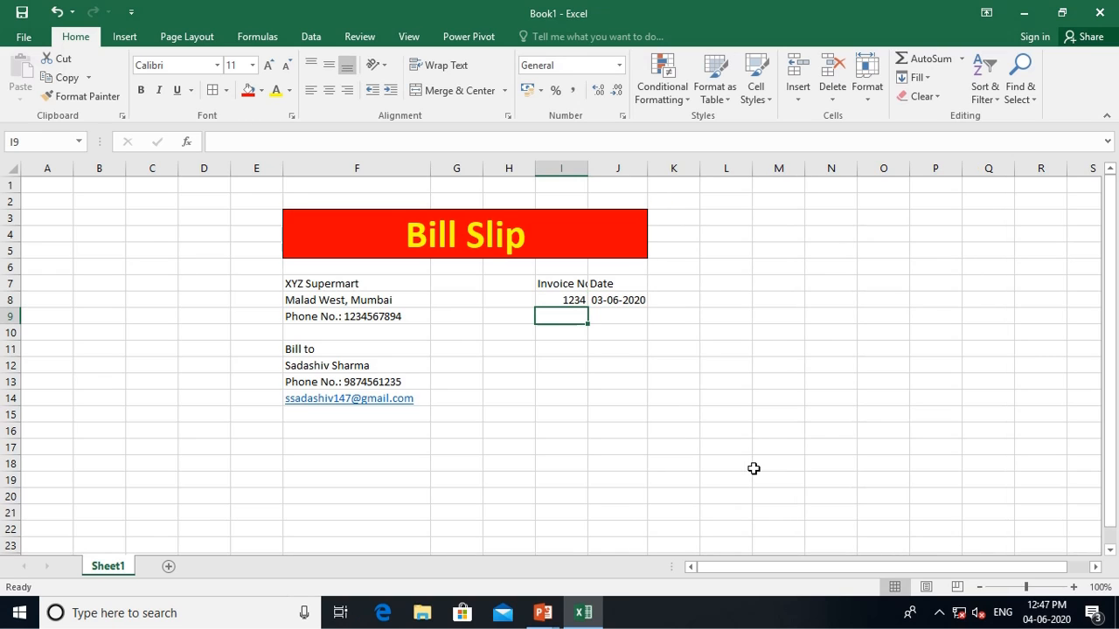
key("Up")
key("Up")
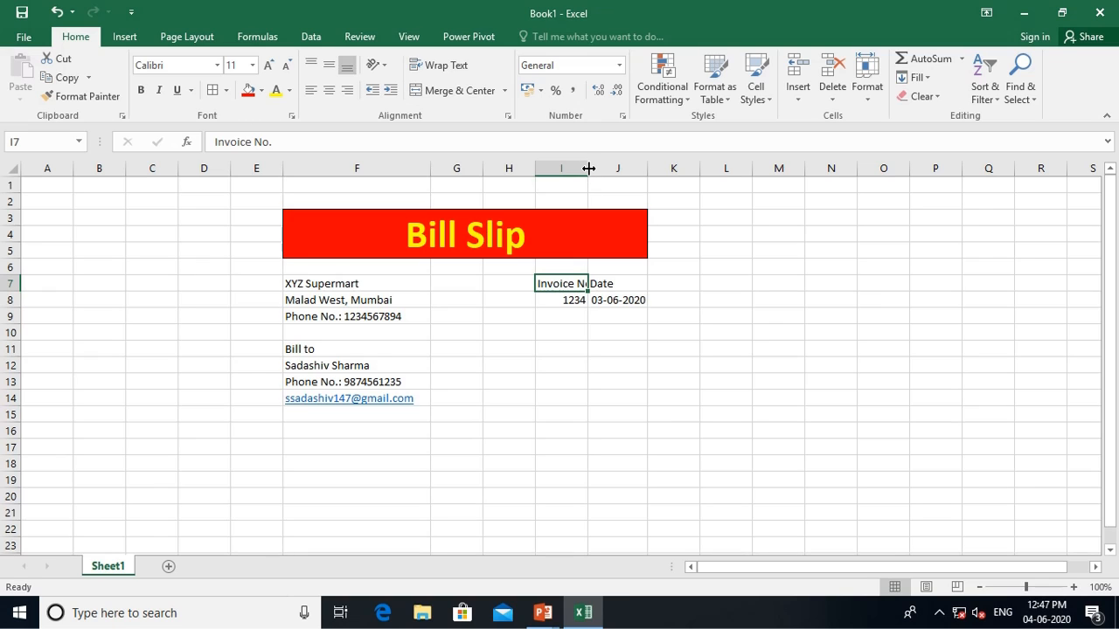
Autofit column I and make I7:J8 middle-aligned, centred, bold and fully bordered
double_click(589, 169)
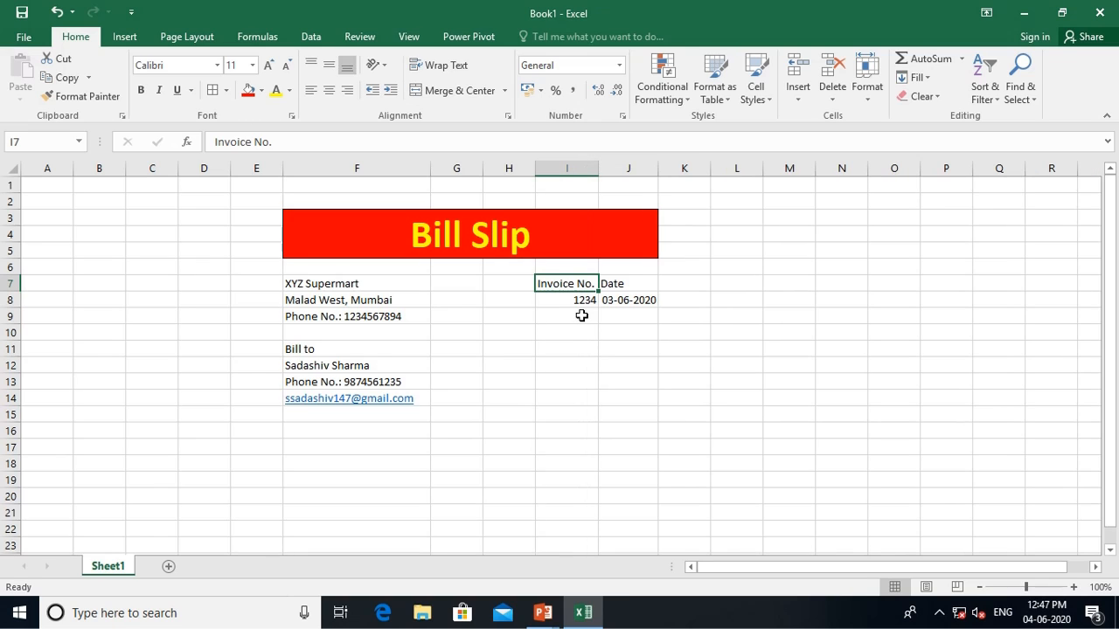
left_click_drag(560, 289, 604, 300)
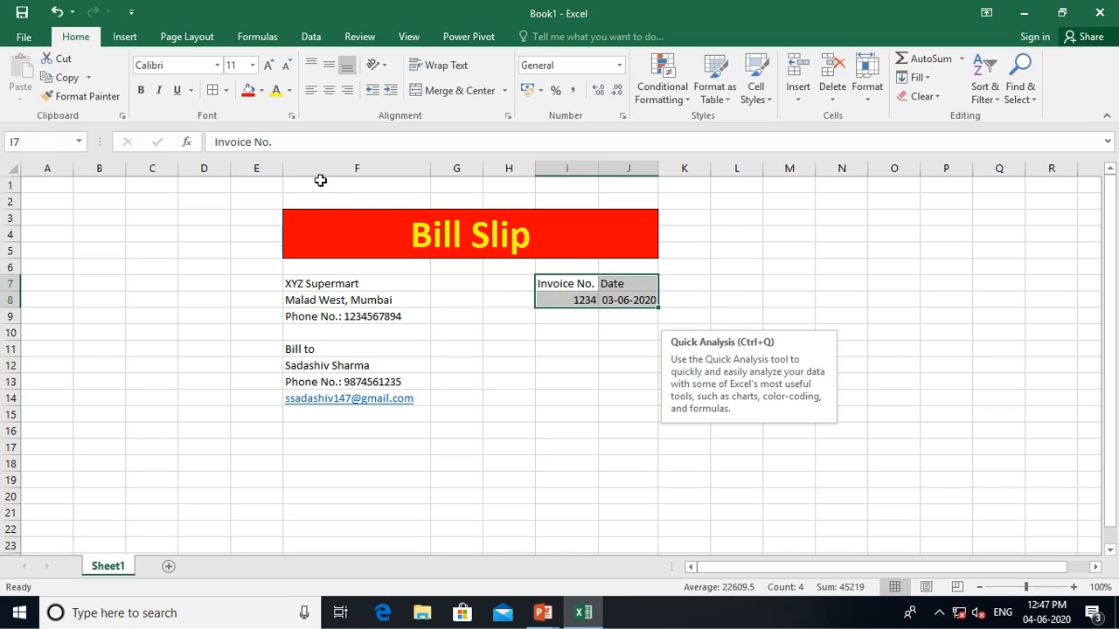
left_click(329, 64)
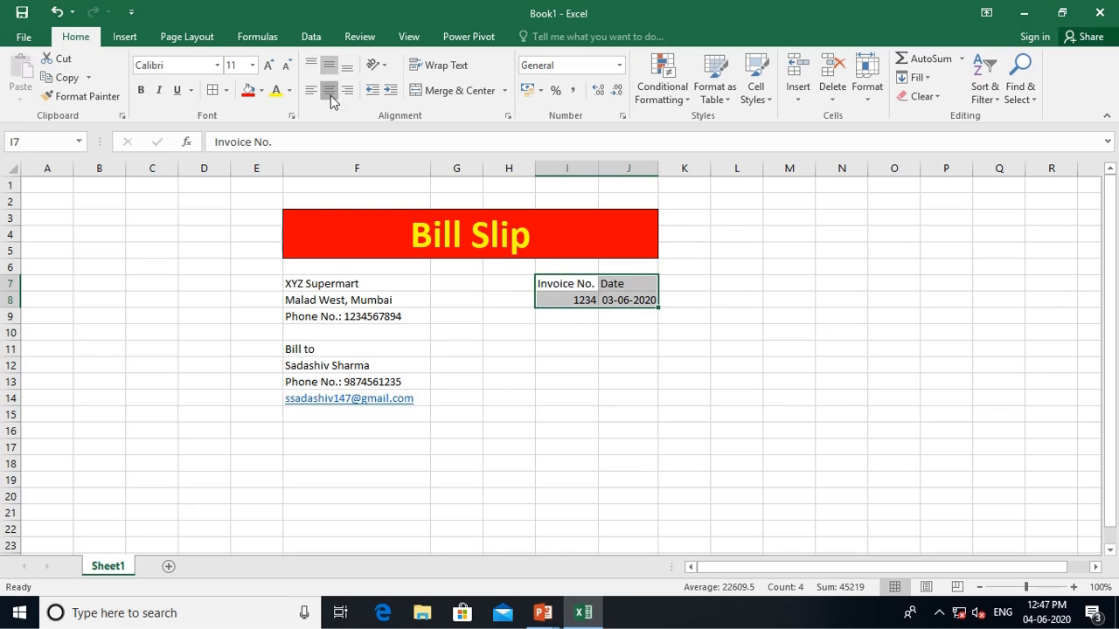
left_click(329, 90)
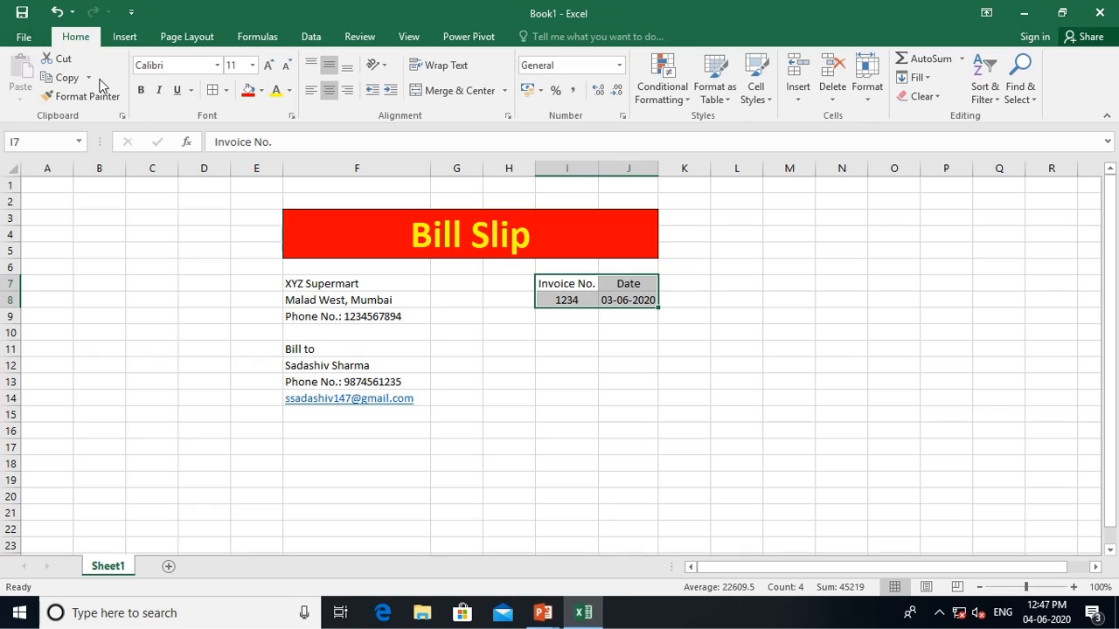
left_click(141, 90)
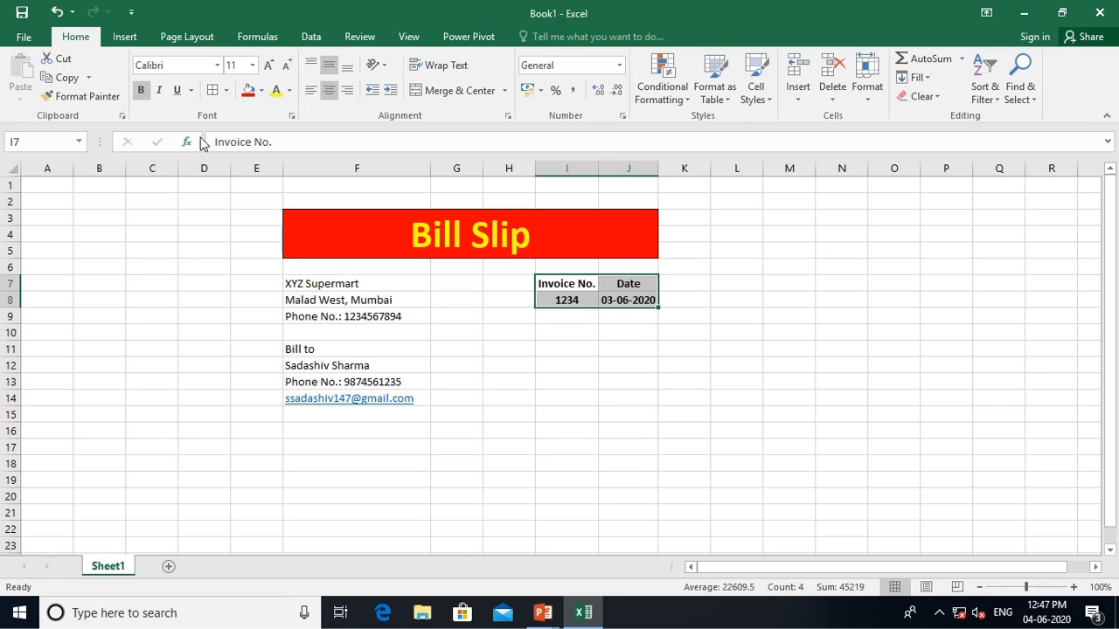
left_click(217, 91)
Apply all borders to the shop details F7:F9 and customer details F11:F14
left_click_drag(355, 283, 362, 317)
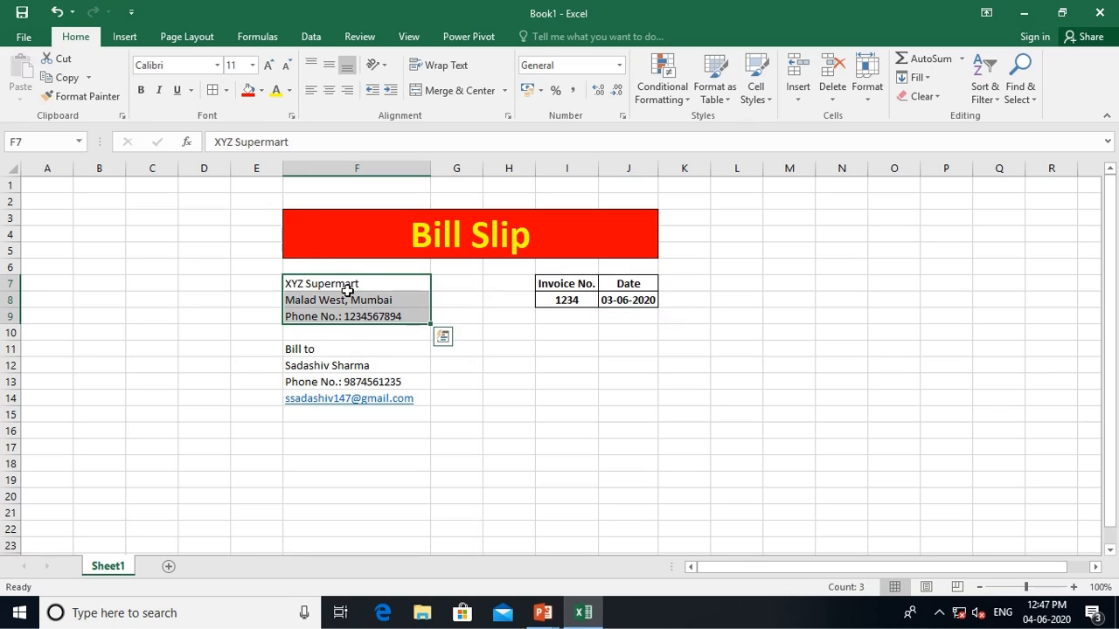
left_click(211, 91)
left_click_drag(315, 352, 325, 391)
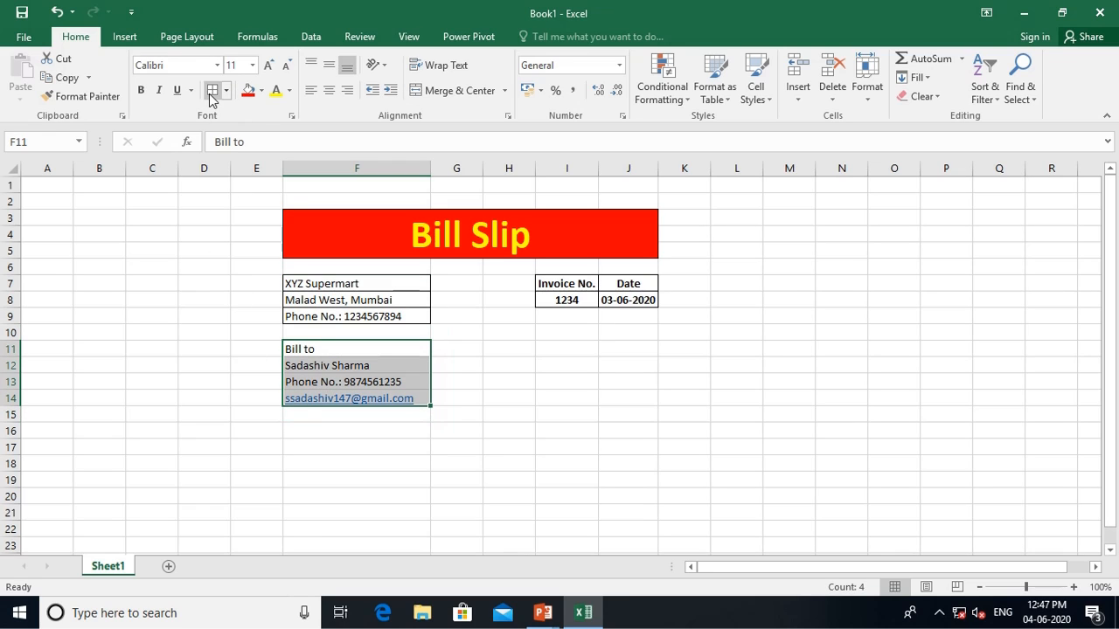
left_click(544, 432)
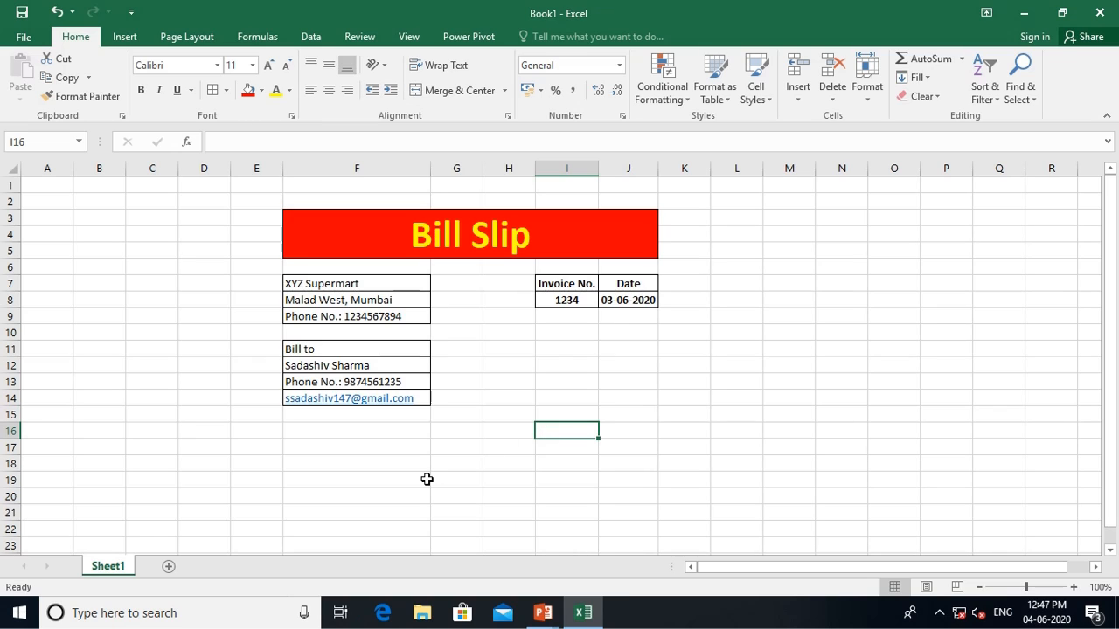
Enter the table headings 'Sr. No.' and 'Particulars' in F16 and G16
left_click(335, 428)
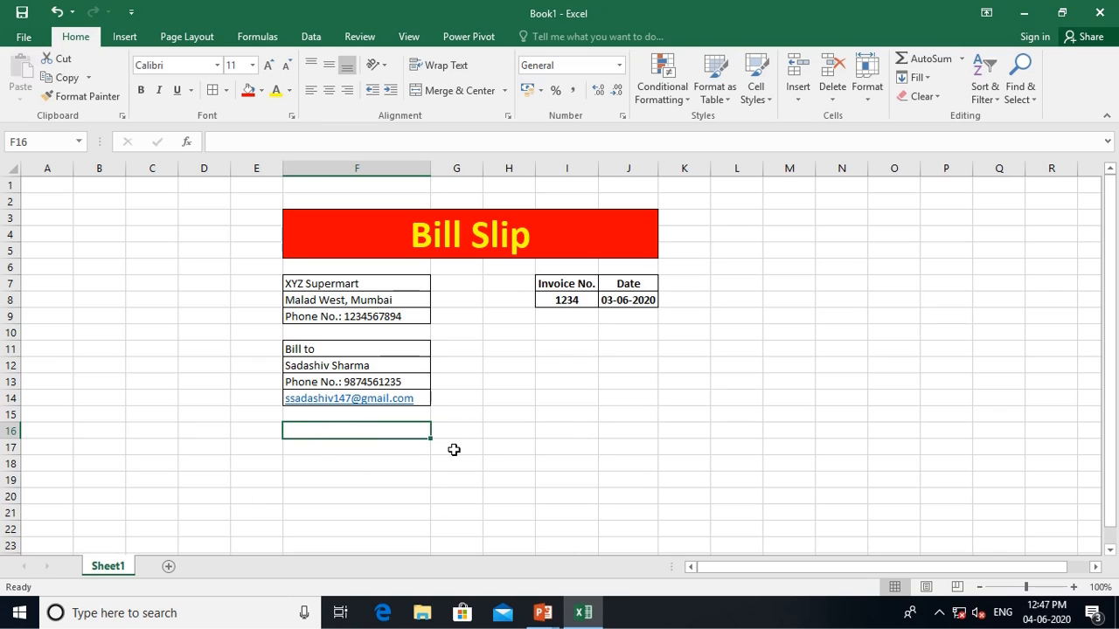
type("Sr.")
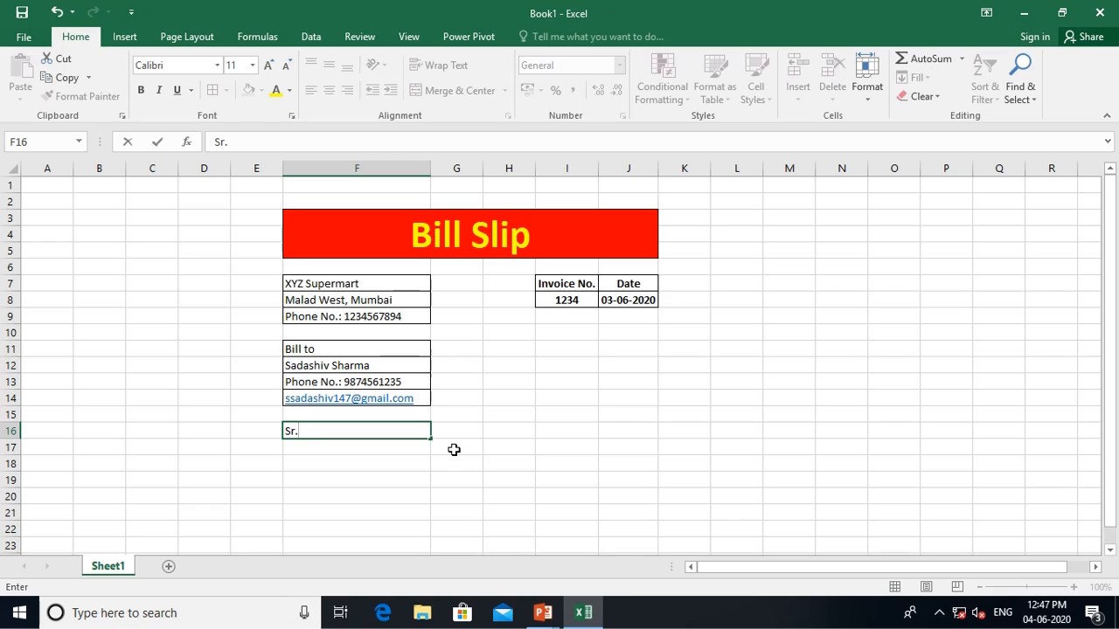
key("BackSpace")
type(". No.")
key("Tab")
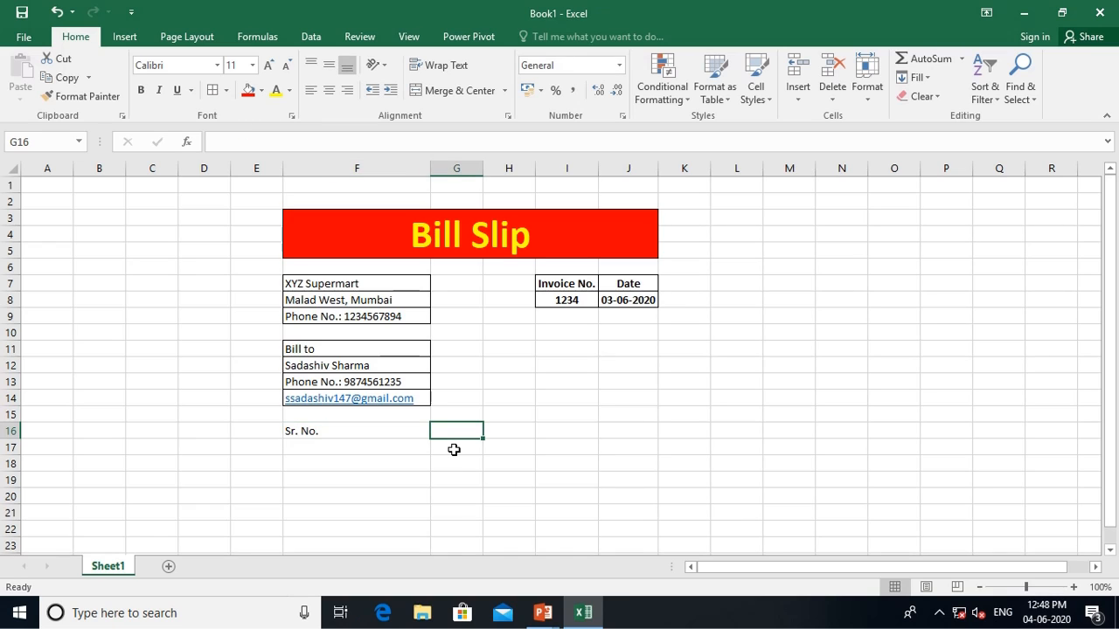
type("Partic")
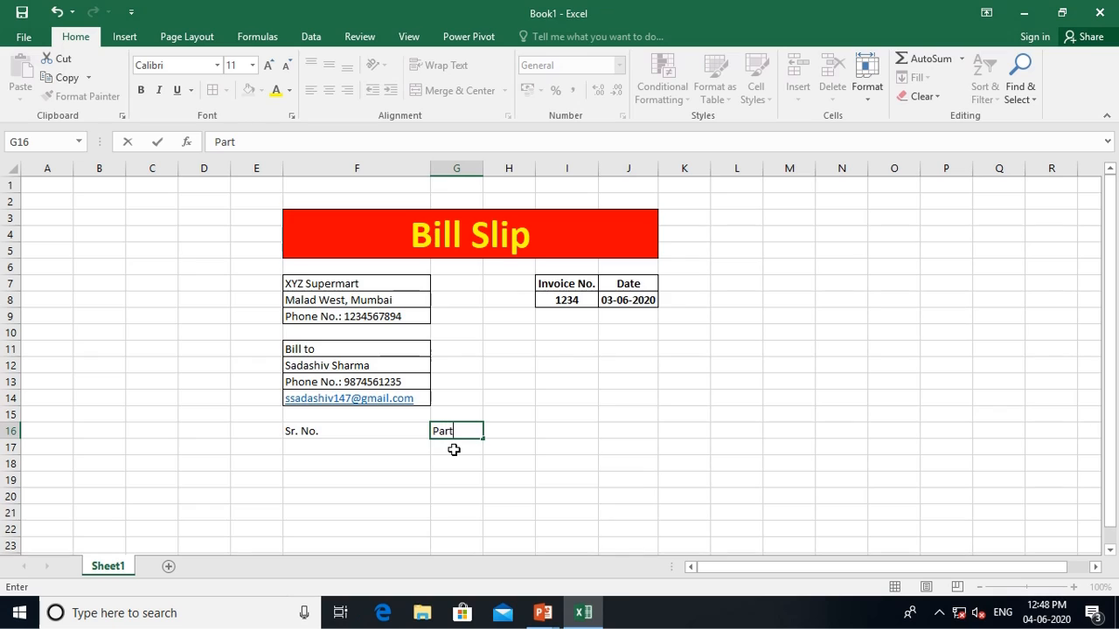
key("BackSpace")
type("culars")
key("Tab")
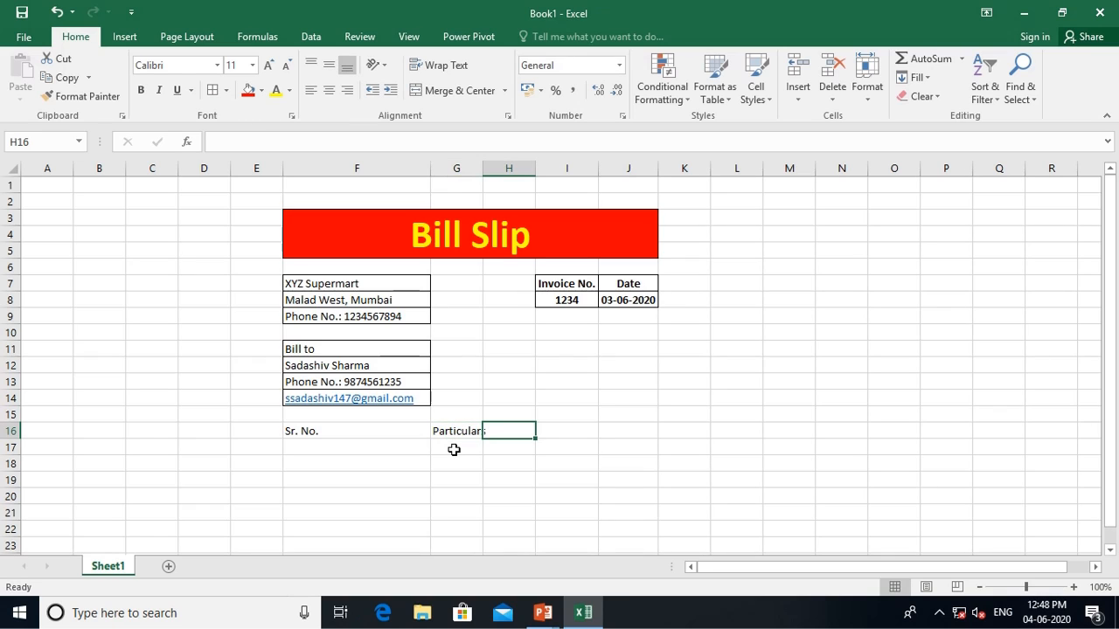
Add the headings Amount, QTY and Total Amount in H16 to J16
type("Amount")
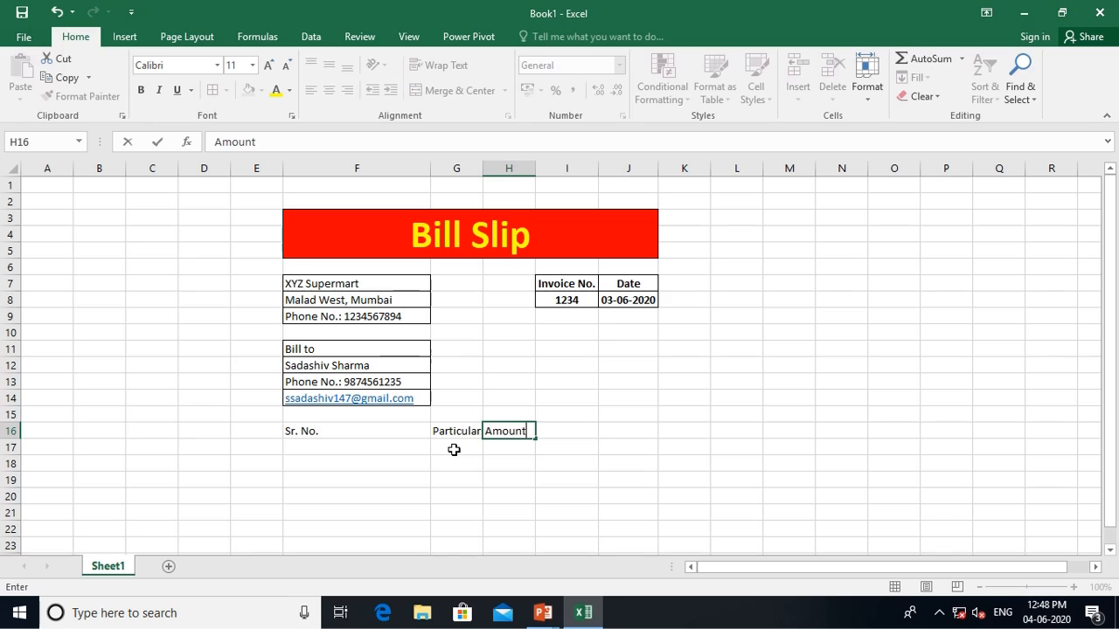
key("Tab")
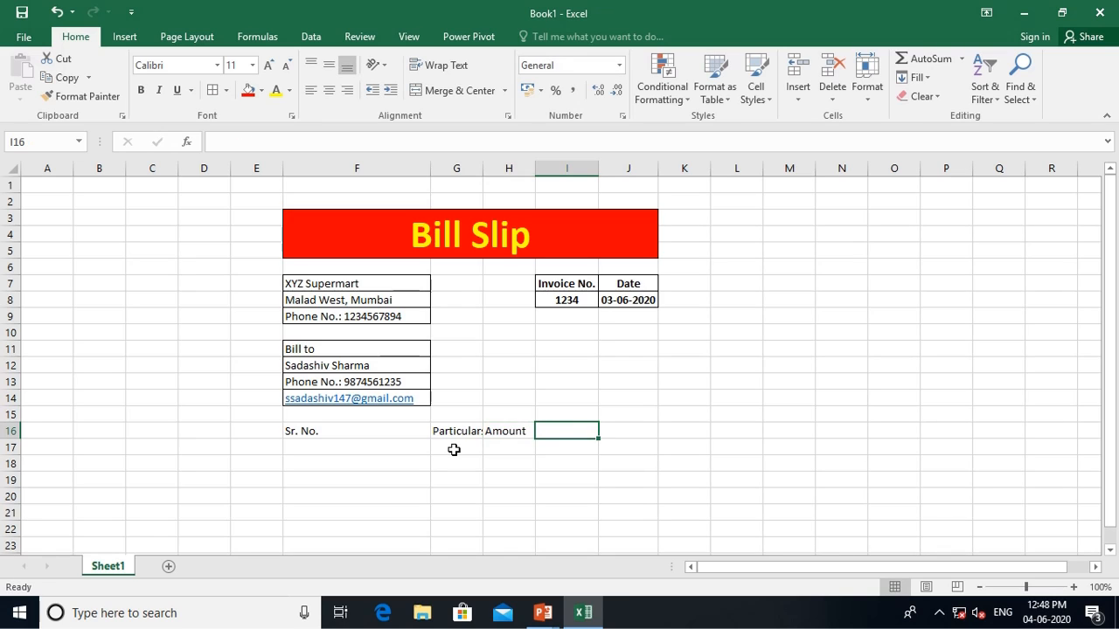
type("QTY")
key("Tab")
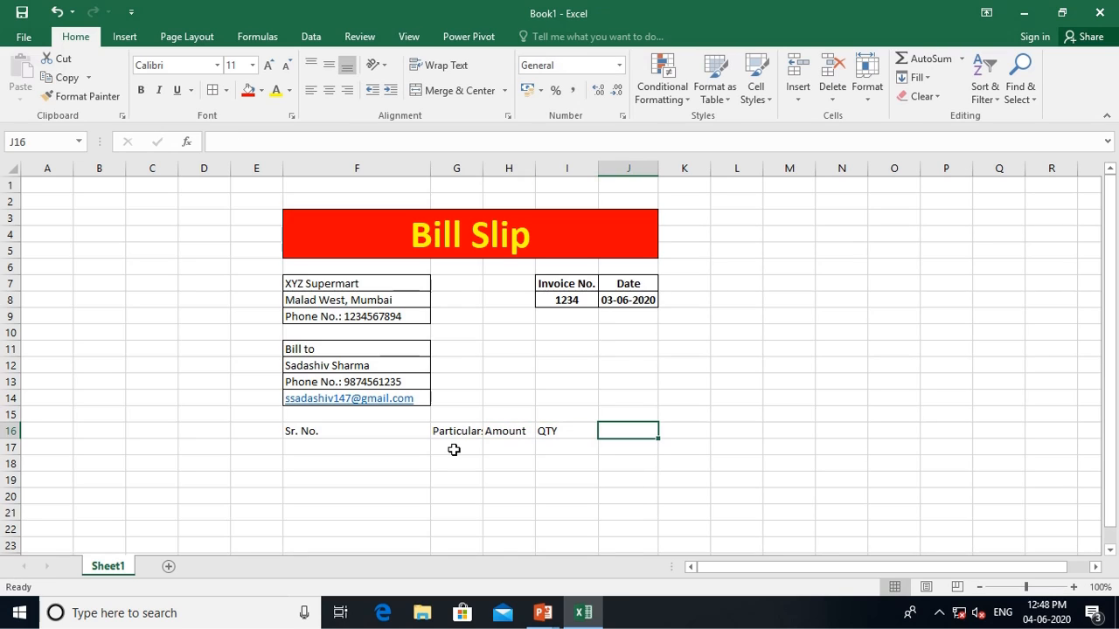
type("Tots")
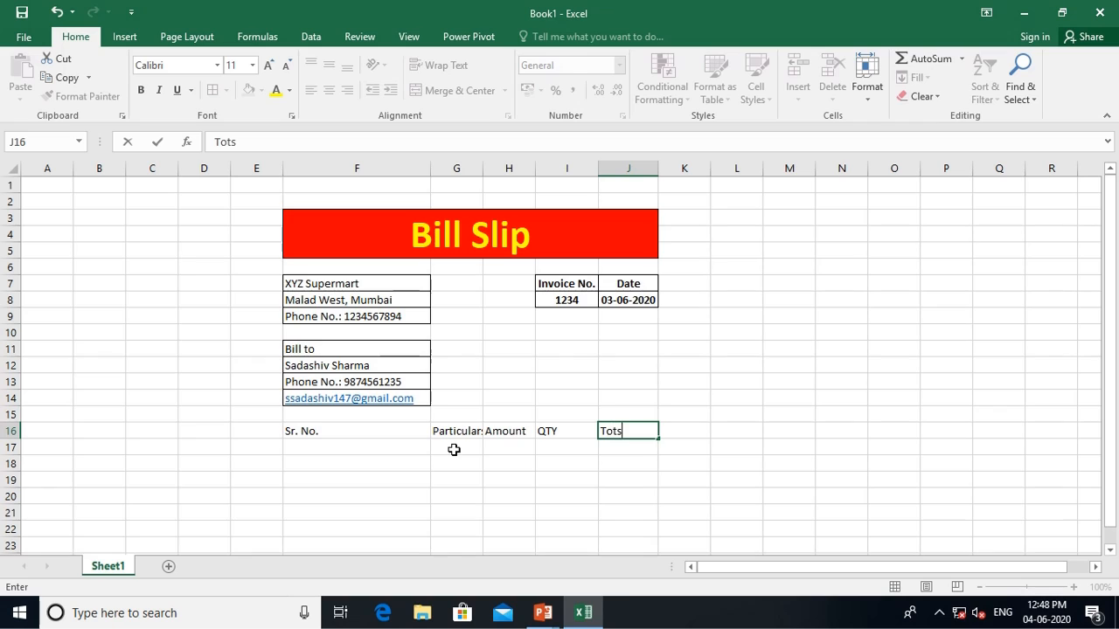
key("BackSpace")
type("al Amount")
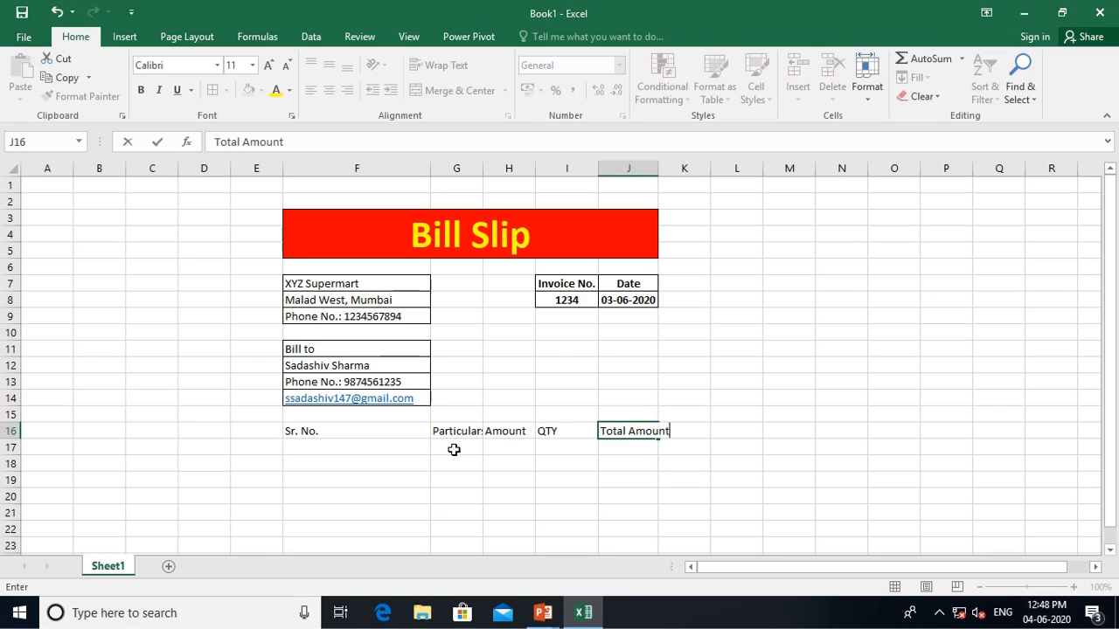
key("Return")
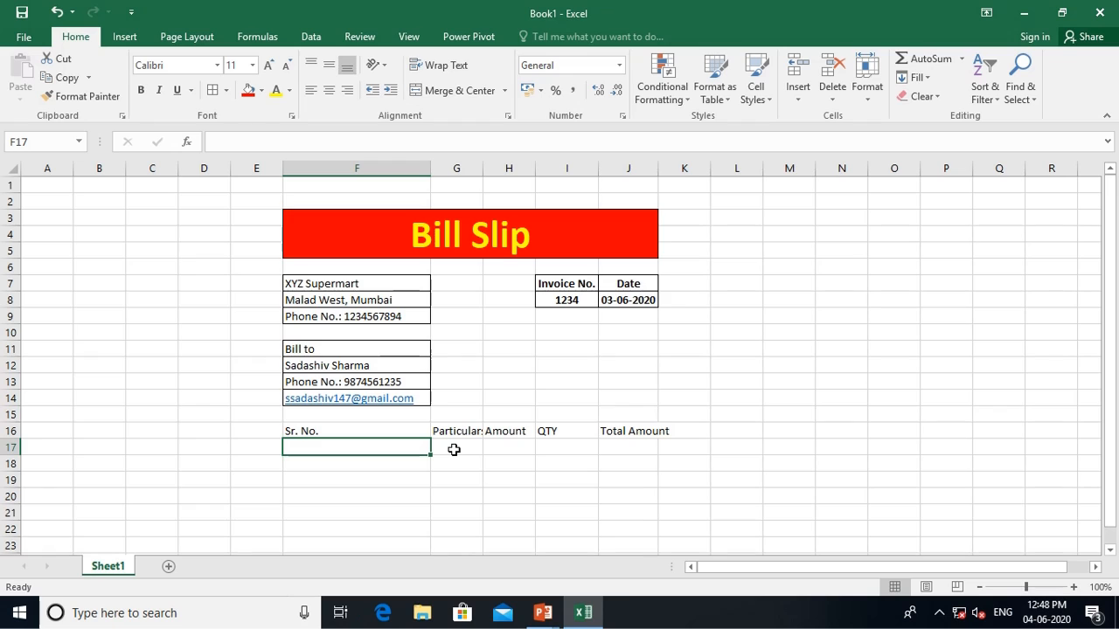
Fill row 17 with item 1, Sugar, amount 40 and quantity 10
type("1")
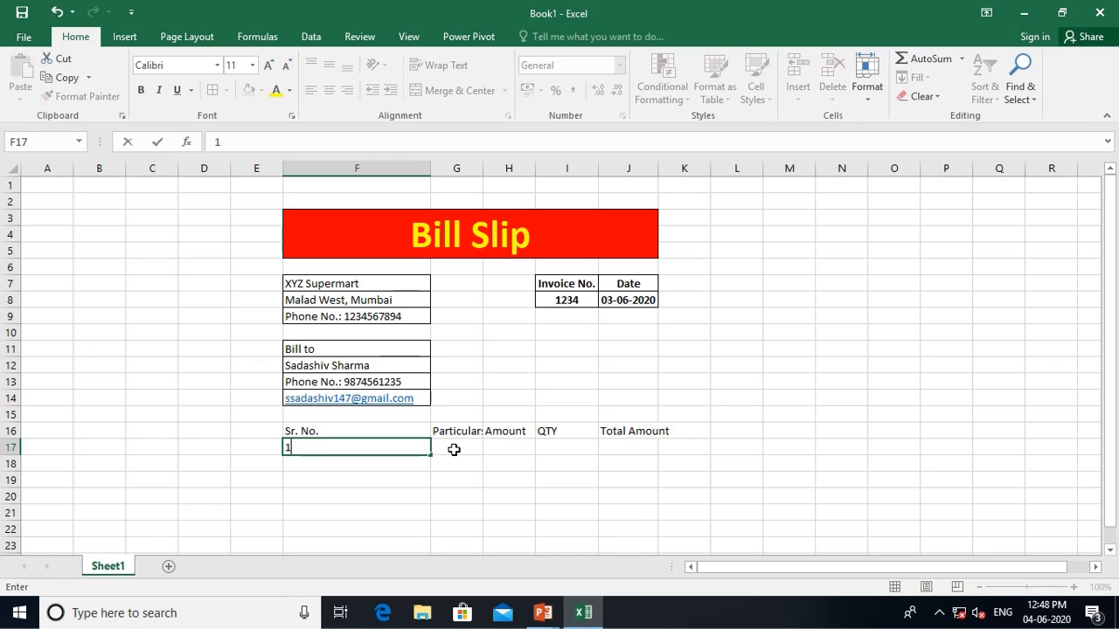
key("Tab")
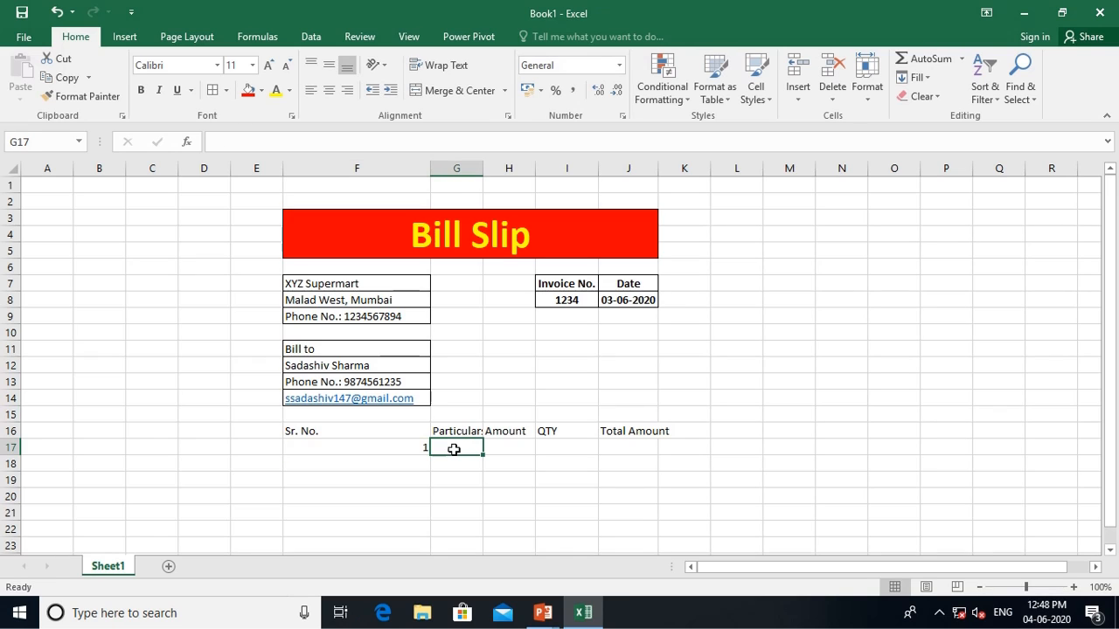
type("Sugar")
key("Tab")
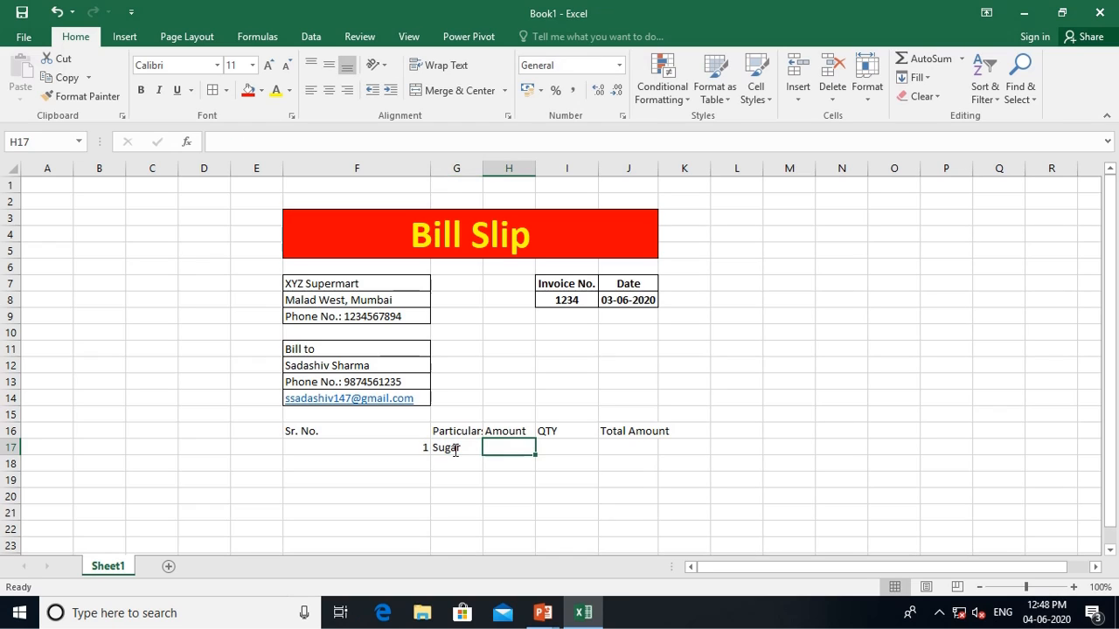
type("40")
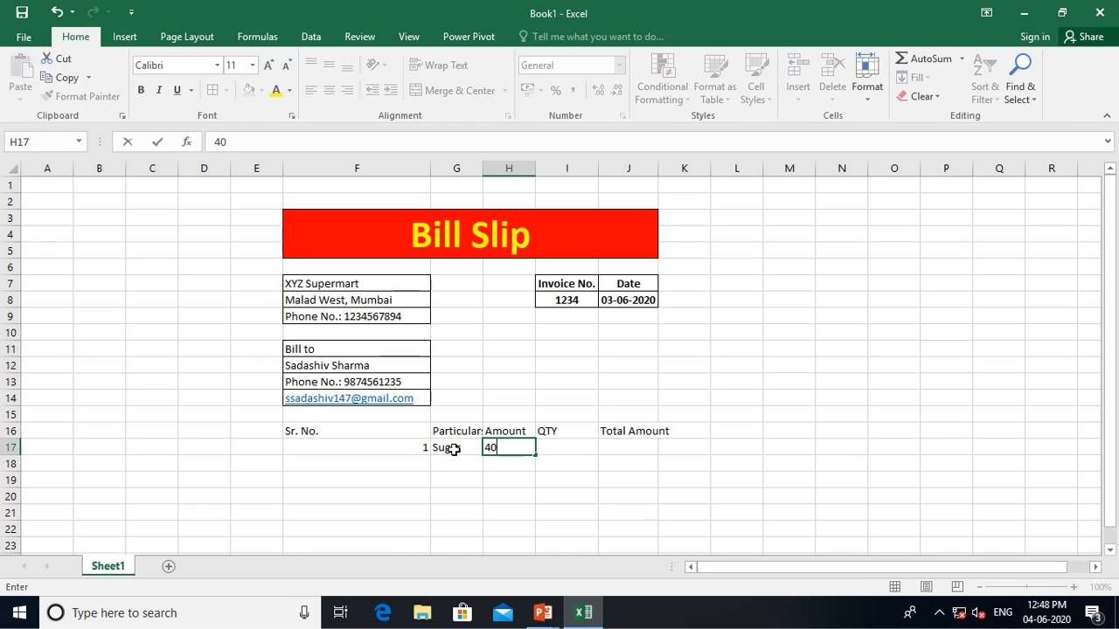
key("Tab")
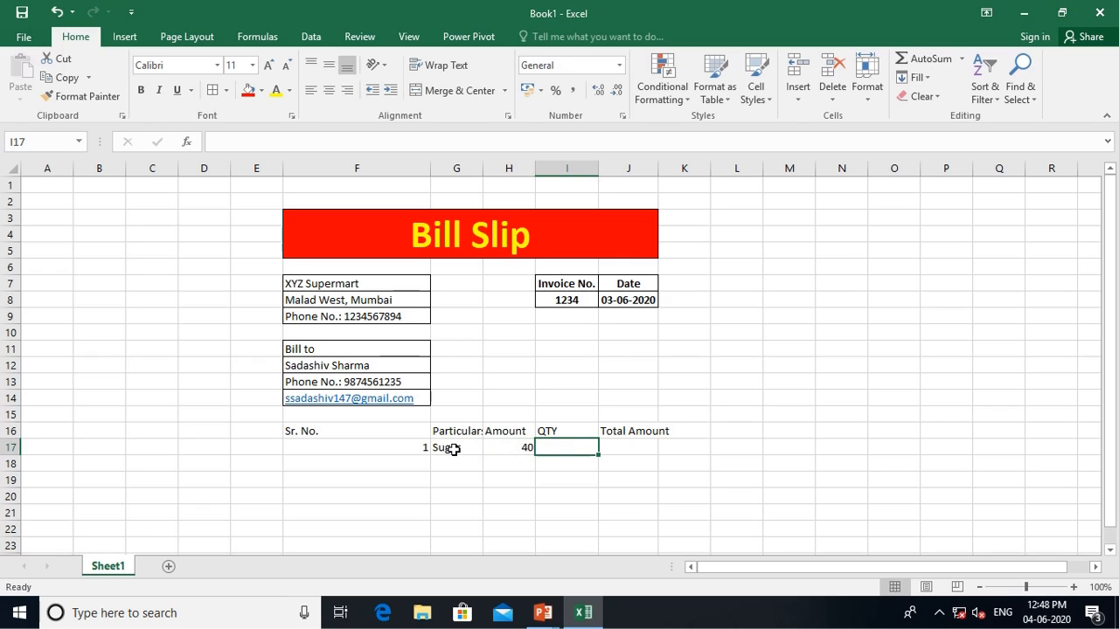
type("10")
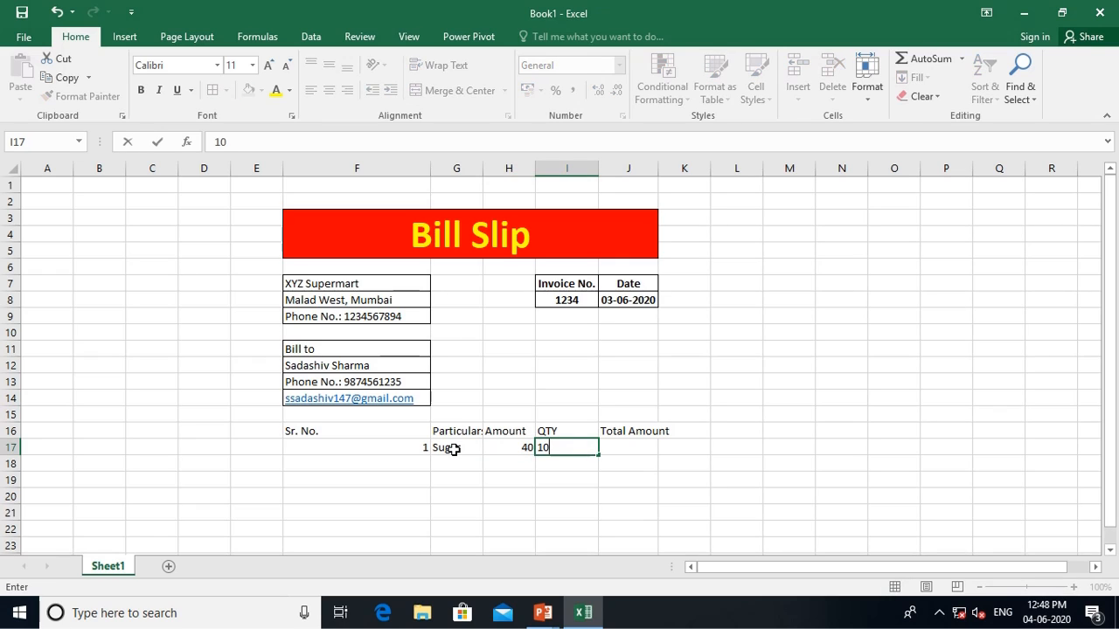
key("Tab")
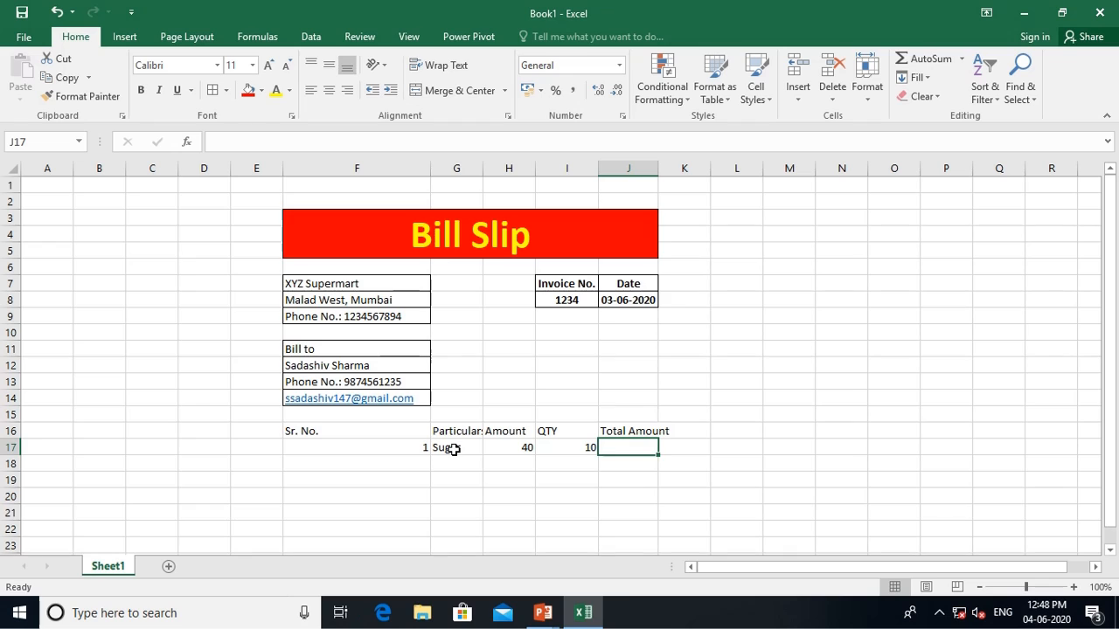
key("Left")
key("Down")
key("Left")
key("Left")
key("Left")
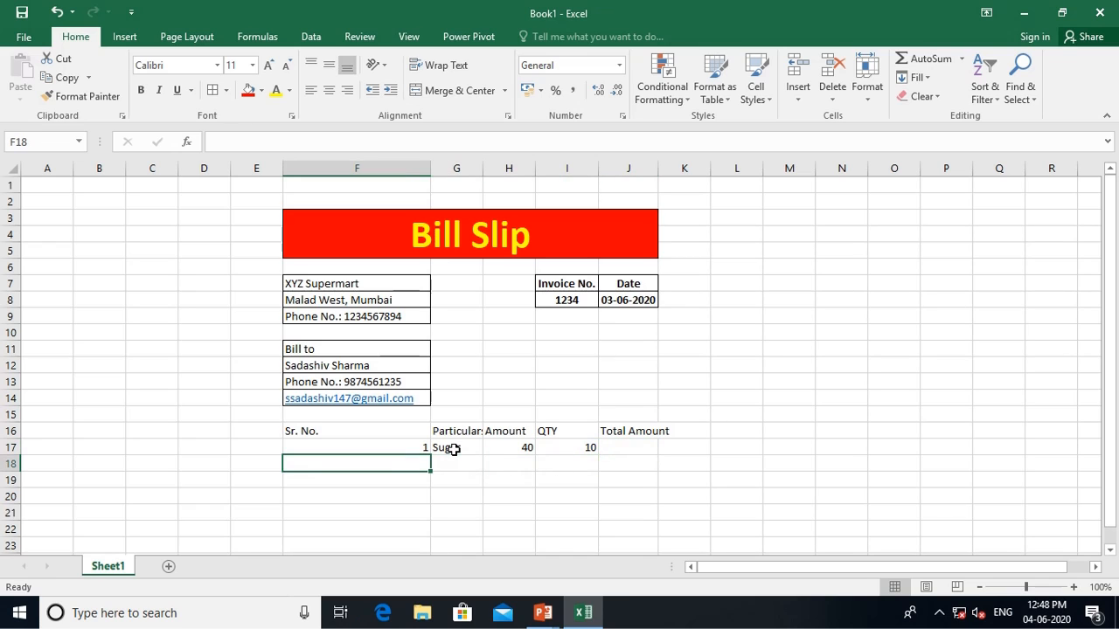
Add item 2, Rice, with amount 95 and quantity 25 in row 18
type("2")
key("Tab")
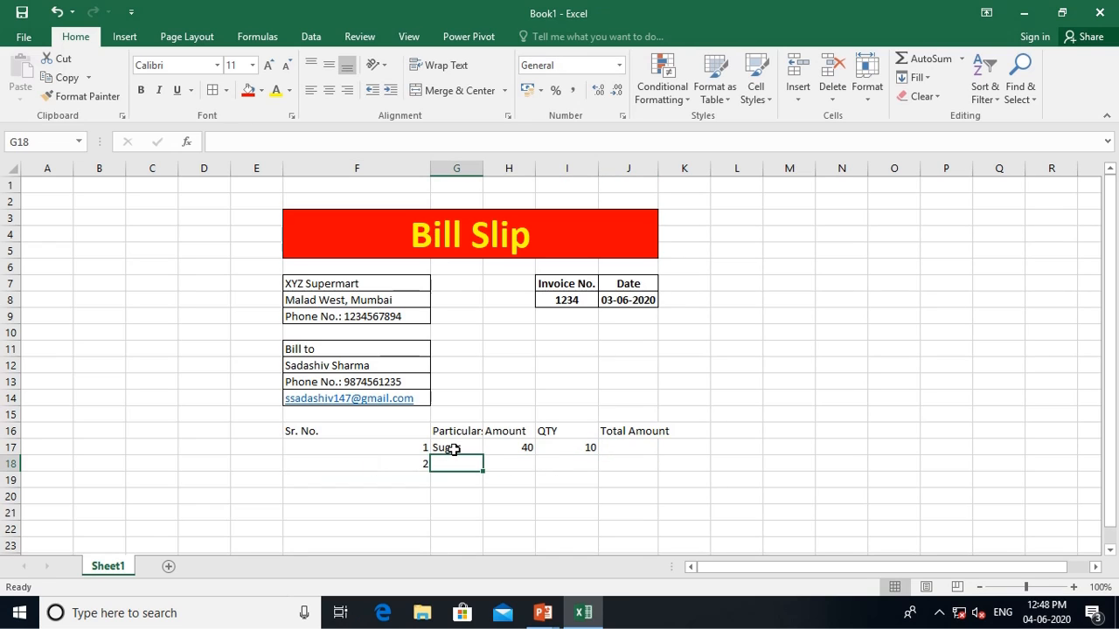
type("Rice")
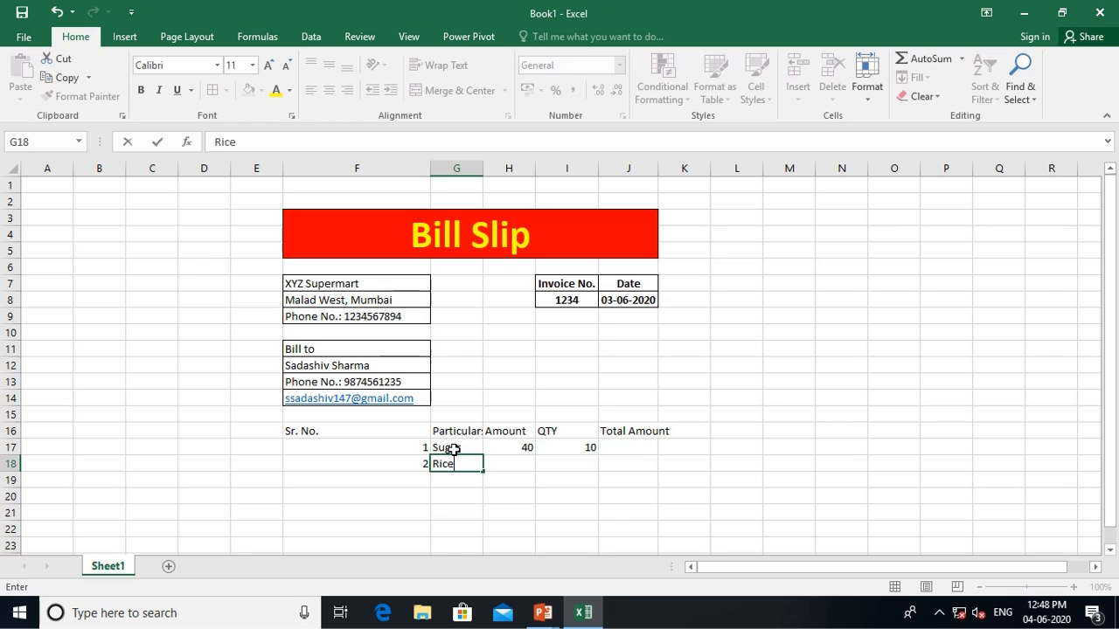
key("Tab")
type("95")
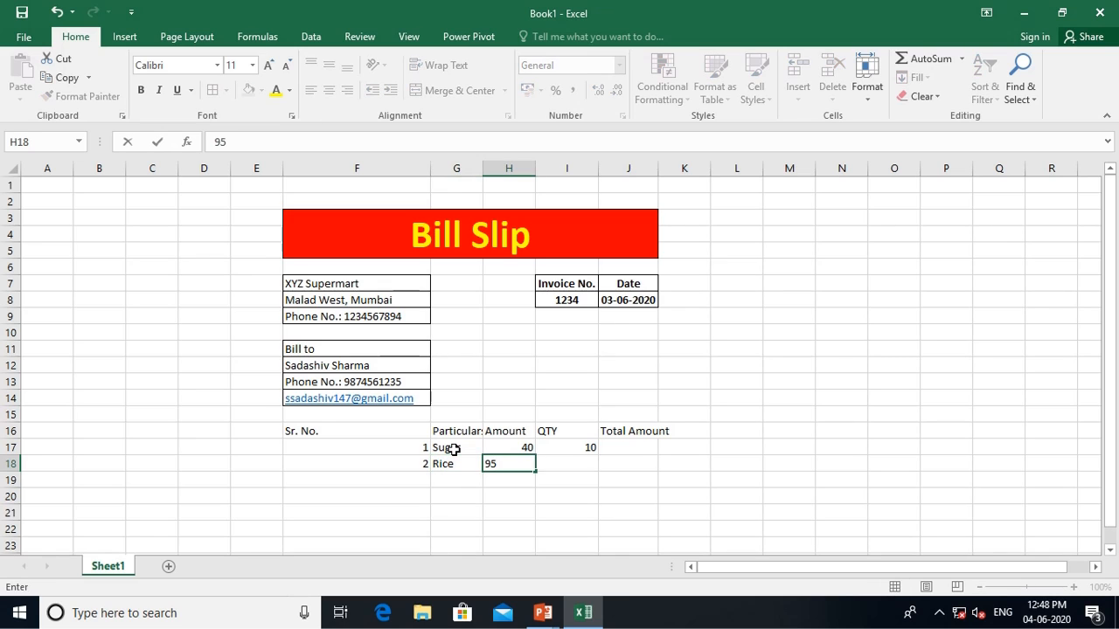
key("Tab")
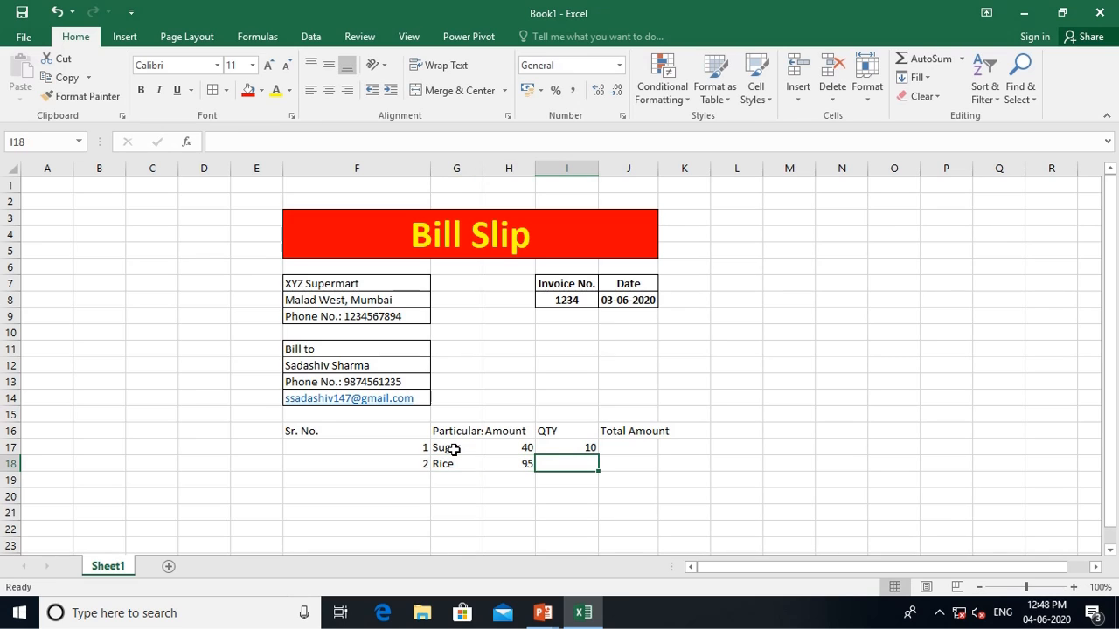
type("25")
key("Return")
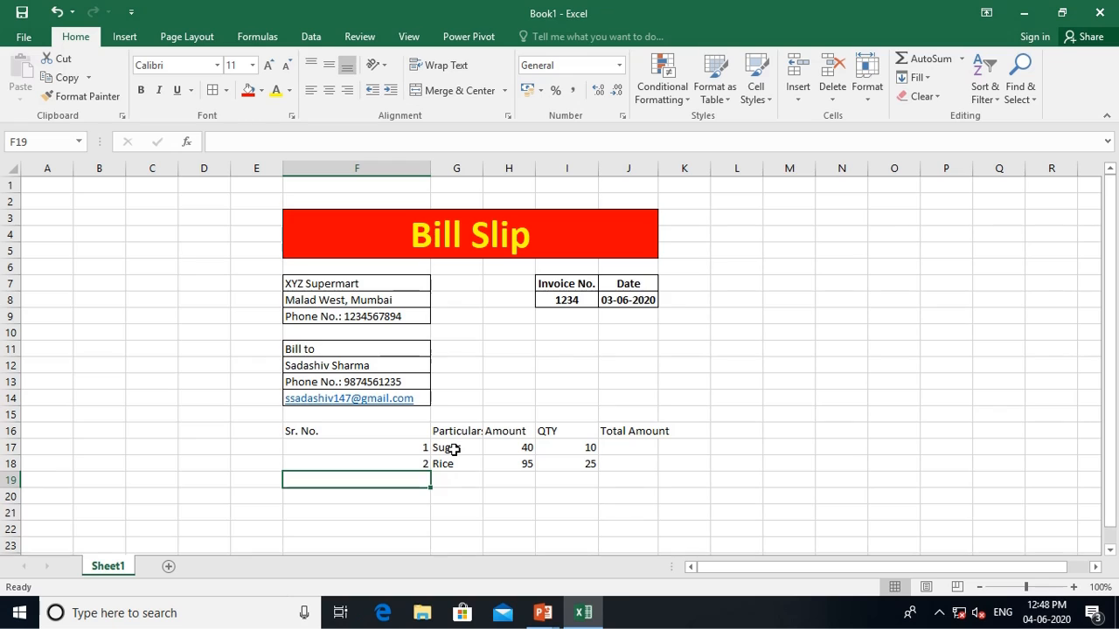
Add item 3, Wheat Flour, with amount 40 and quantity 50 in row 19
type("3")
key("Tab")
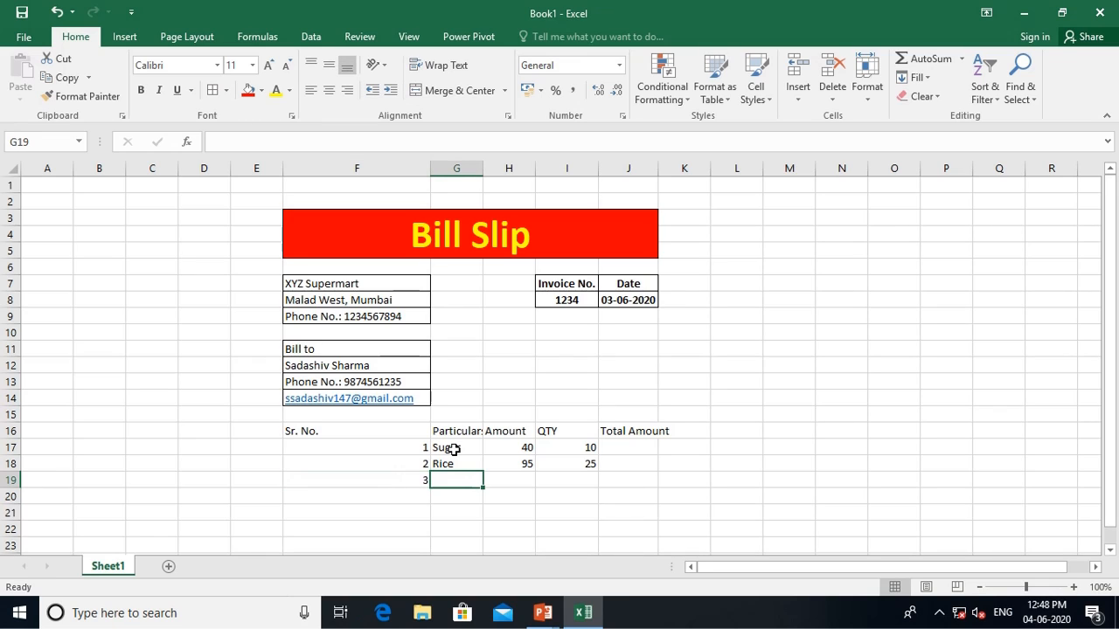
type("Whea")
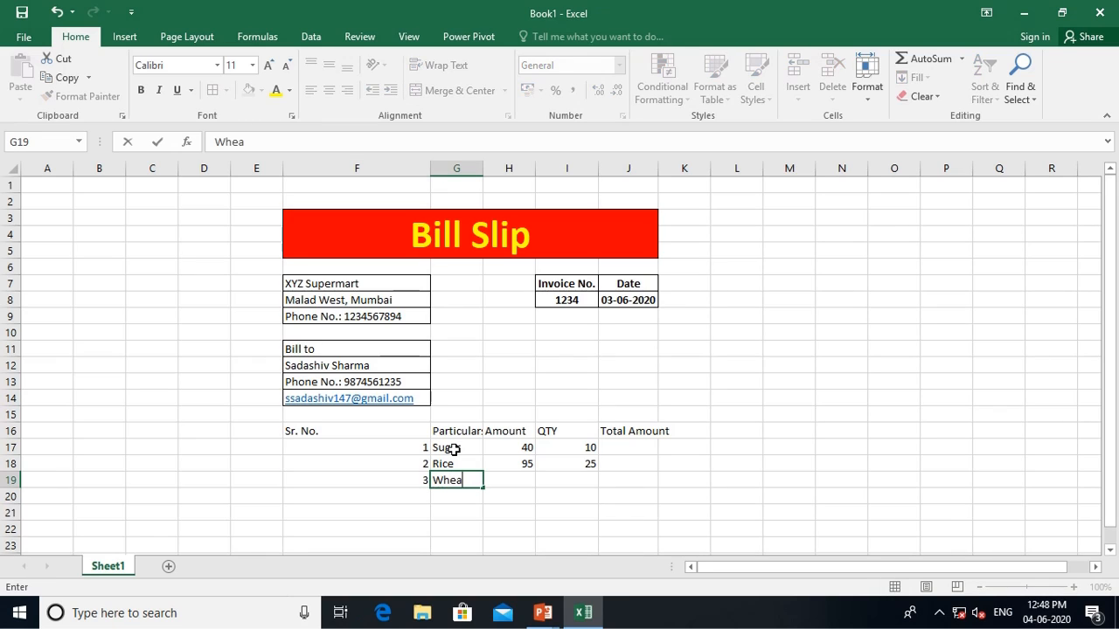
type("t")
type(" Flo")
type("ur")
key("Tab")
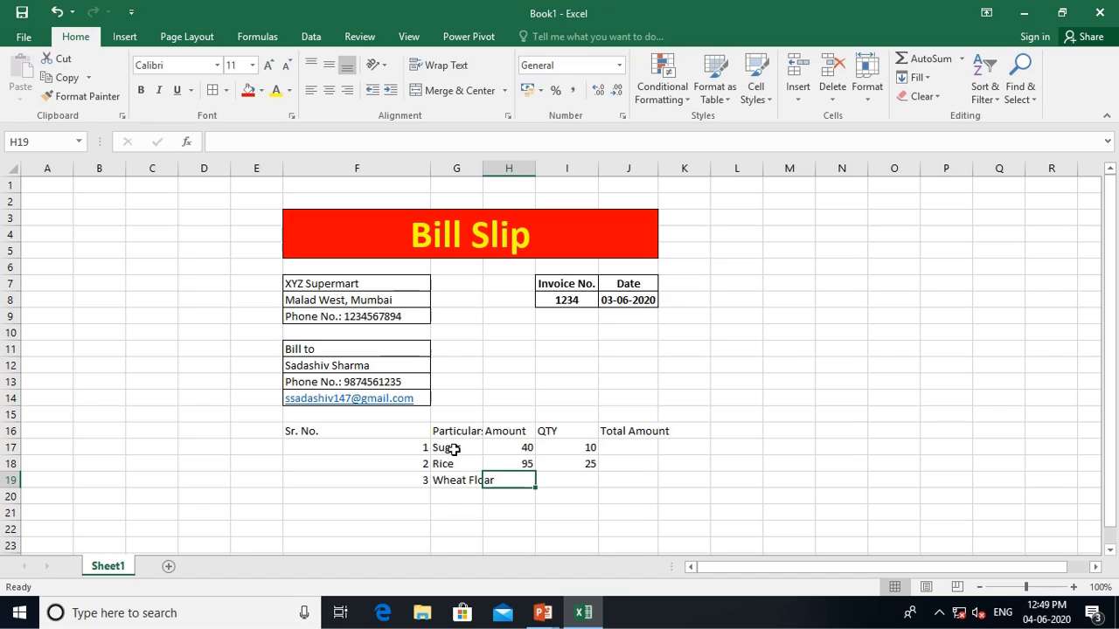
type("40")
key("Tab")
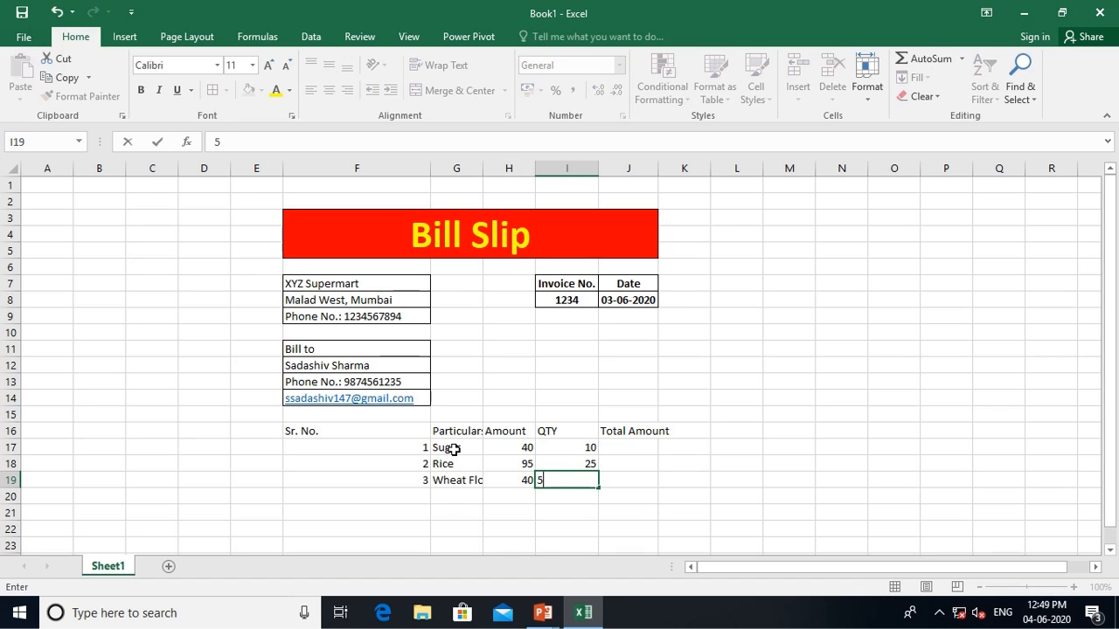
type("50")
key("Tab")
key("Return")
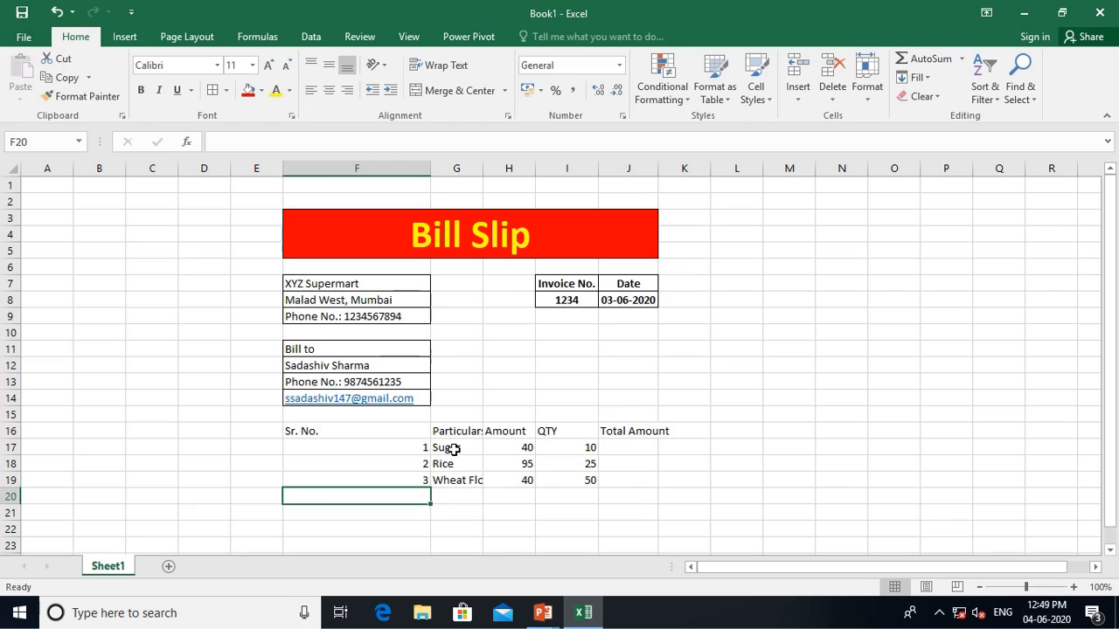
Enter item 4 in row 20: Soap, amount 10, quantity 5
type("4")
key("Tab")
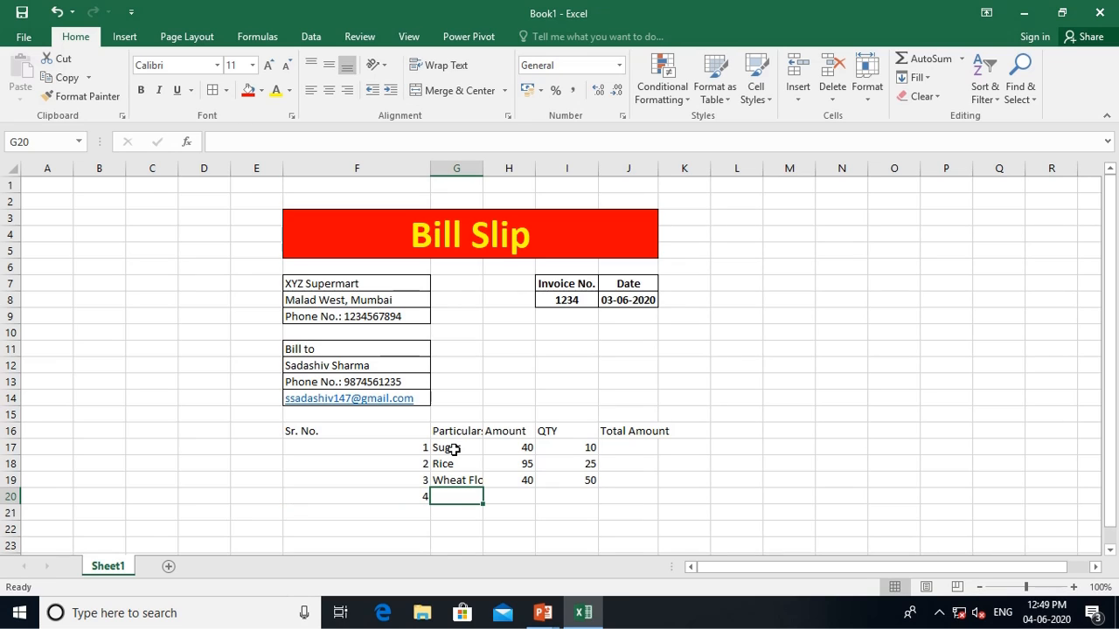
type("Soap")
key("Tab")
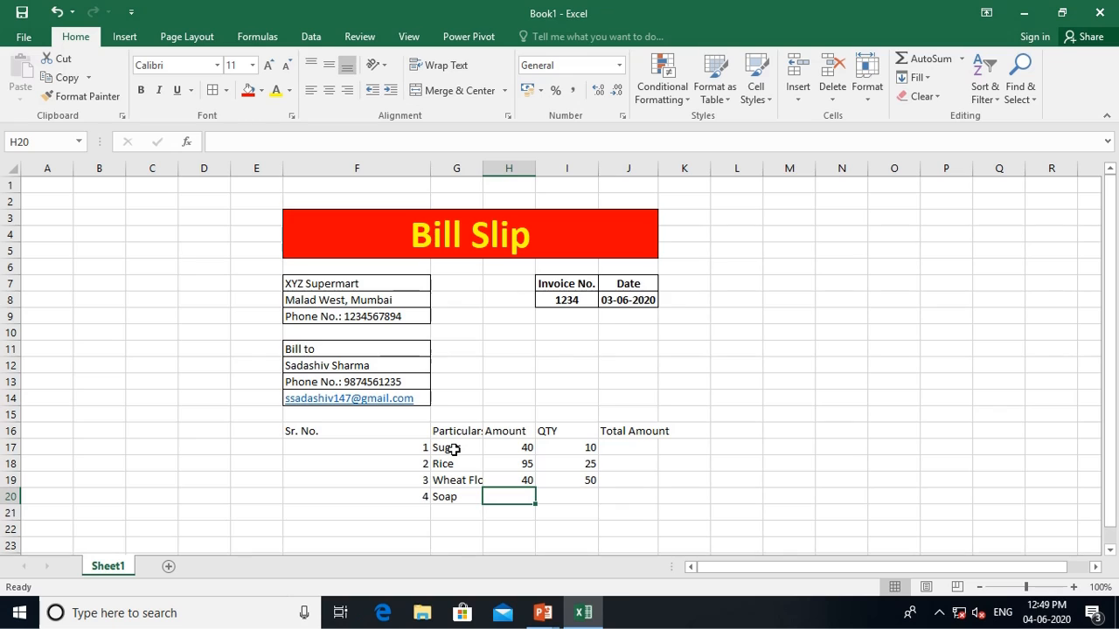
type("10")
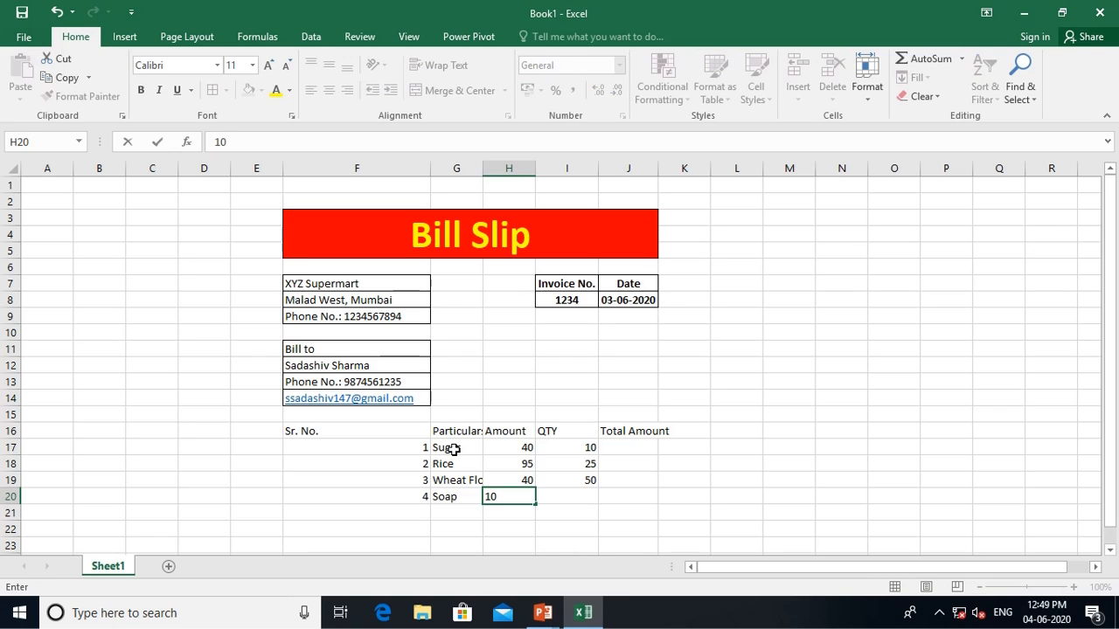
key("Tab")
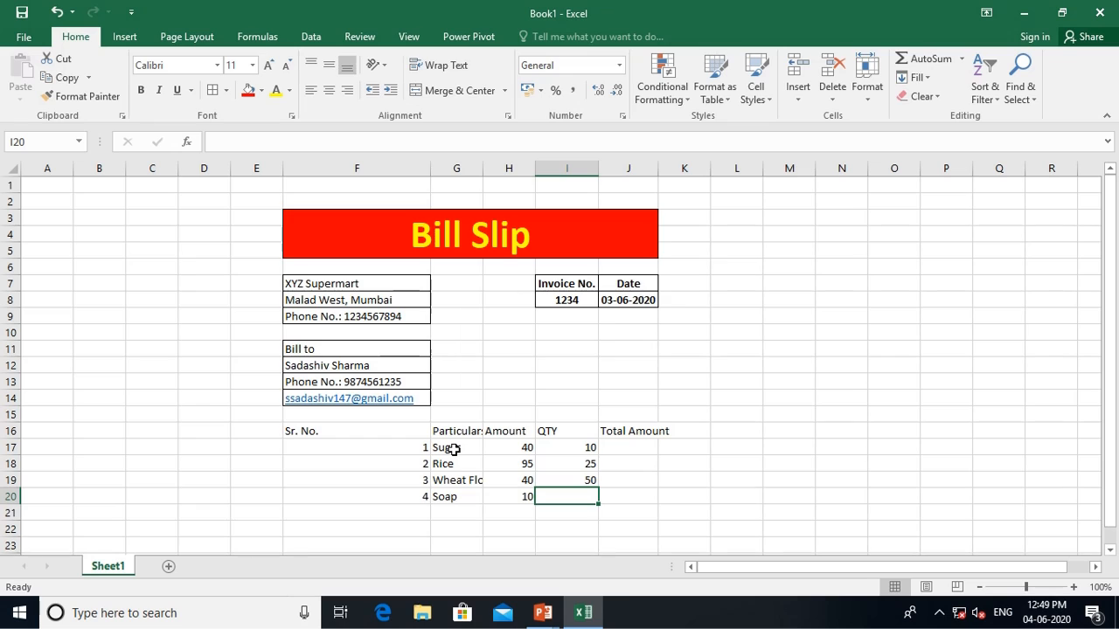
type("5")
key("Return")
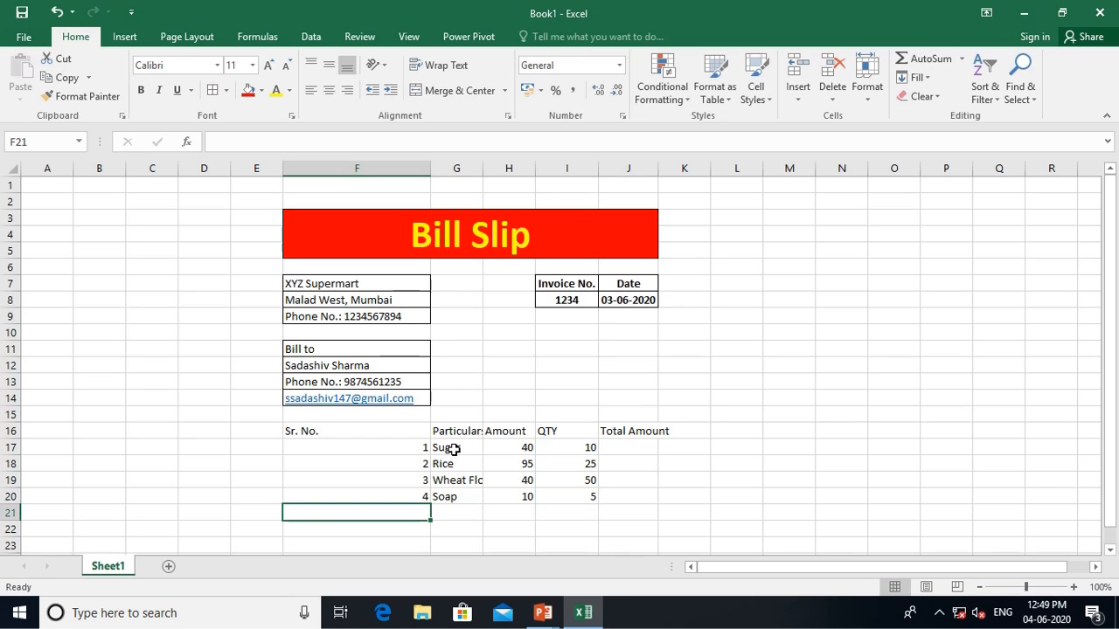
Enter item 5 in row 21: Coca Cola, amount 40, quantity 3
type("5")
key("Tab")
type("Co")
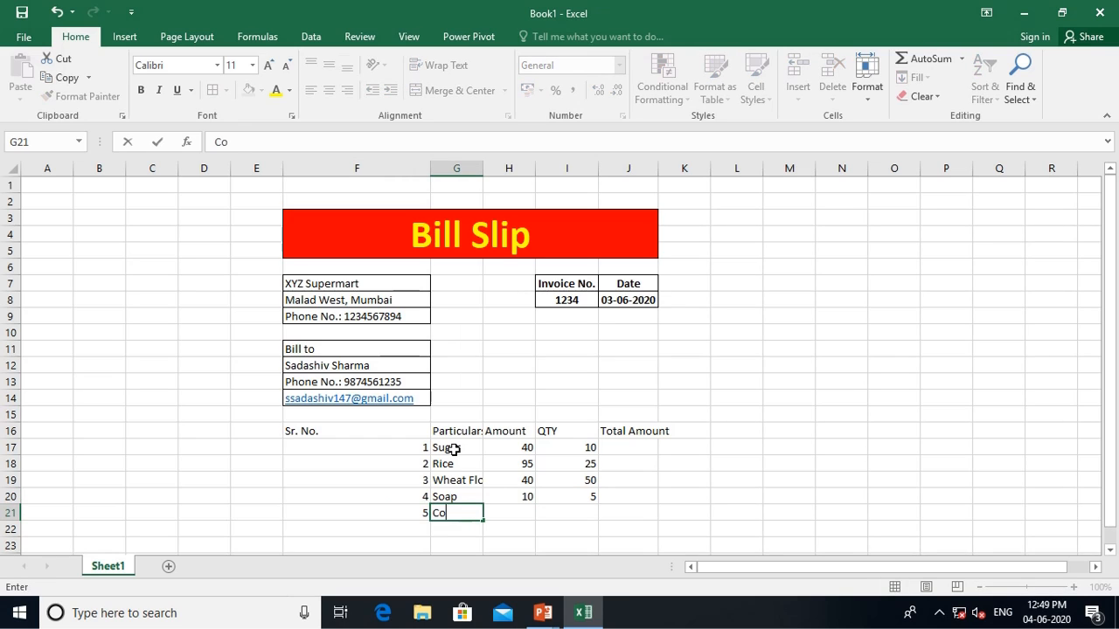
type("ca Cola")
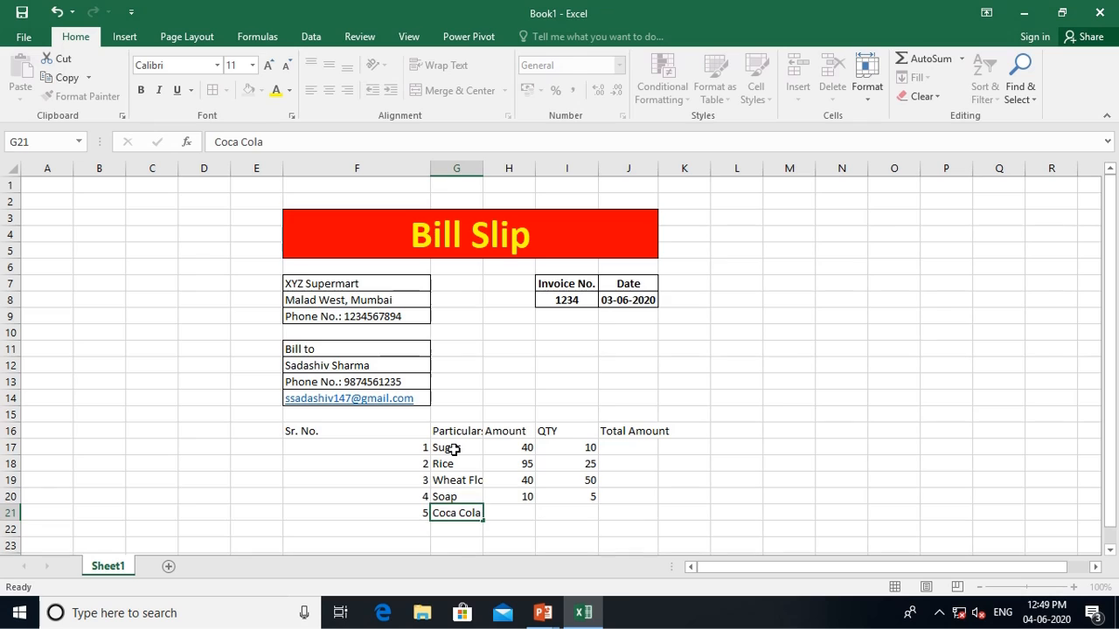
key("Tab")
type("40")
key("Tab")
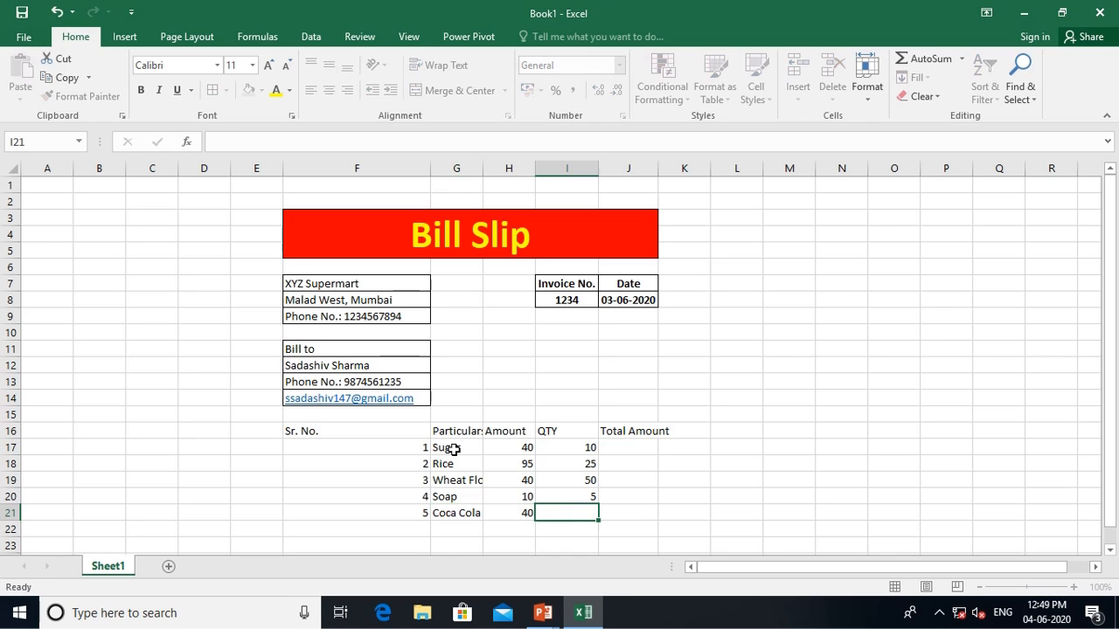
type("3")
key("Tab")
key("Up")
key("Up")
key("Up")
key("Up")
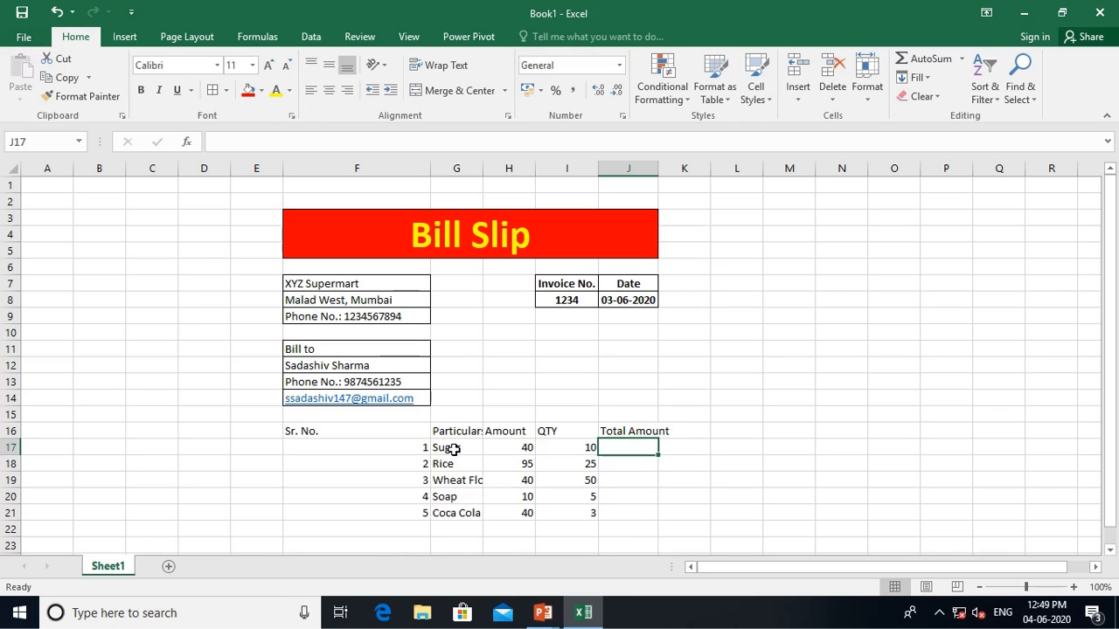
Enter Amount × QTY formulas in J17 and J18, giving 400 and 2375
type("=")
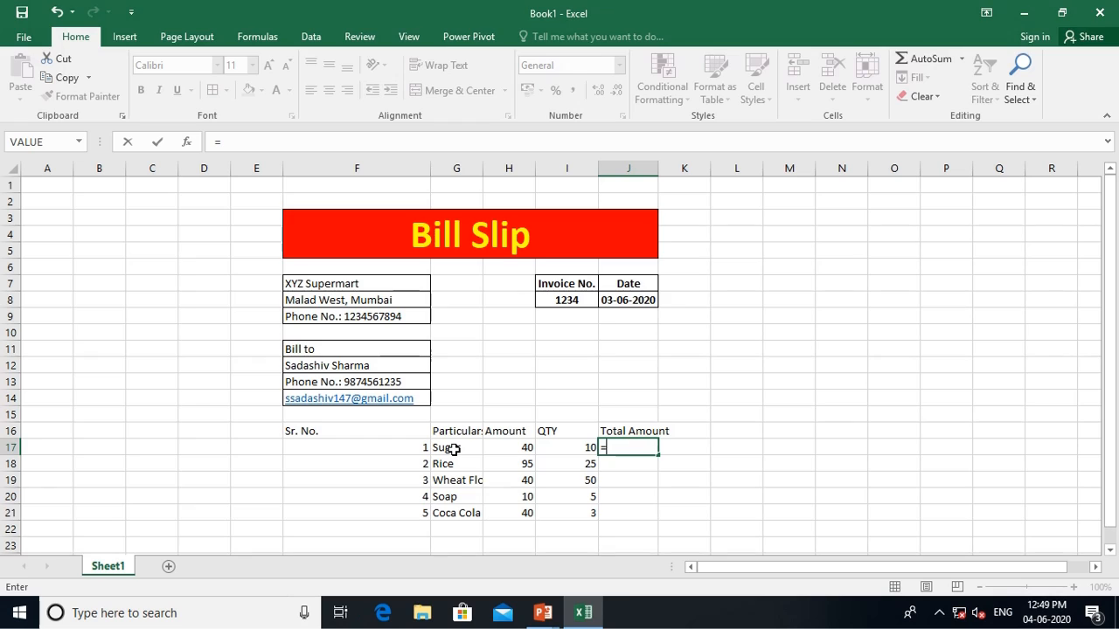
key("Left")
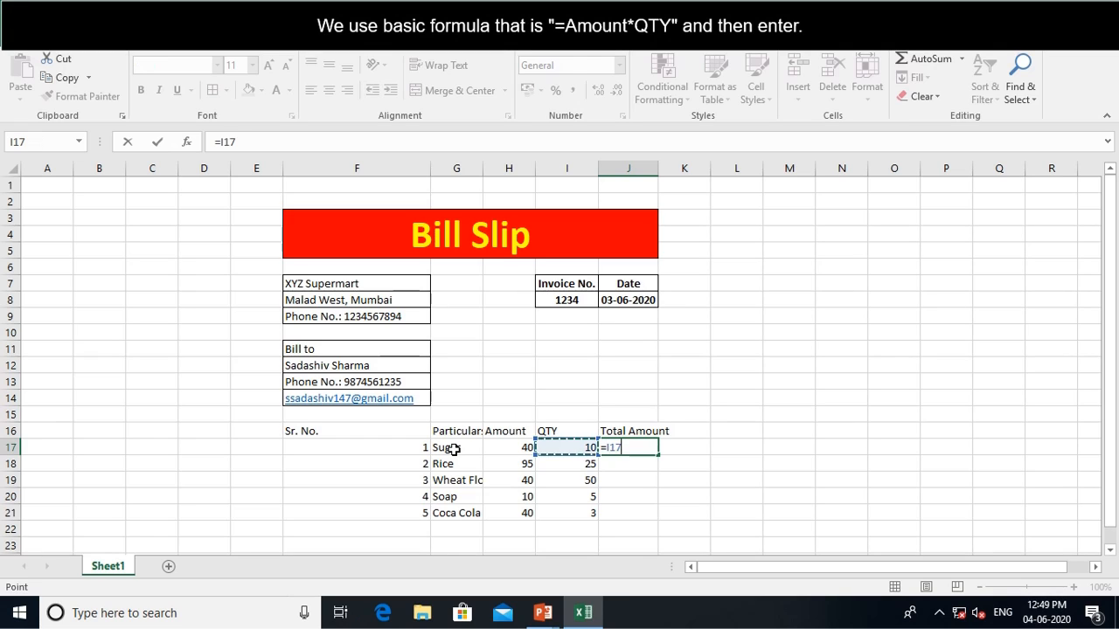
key("Left")
type("*")
key("Left")
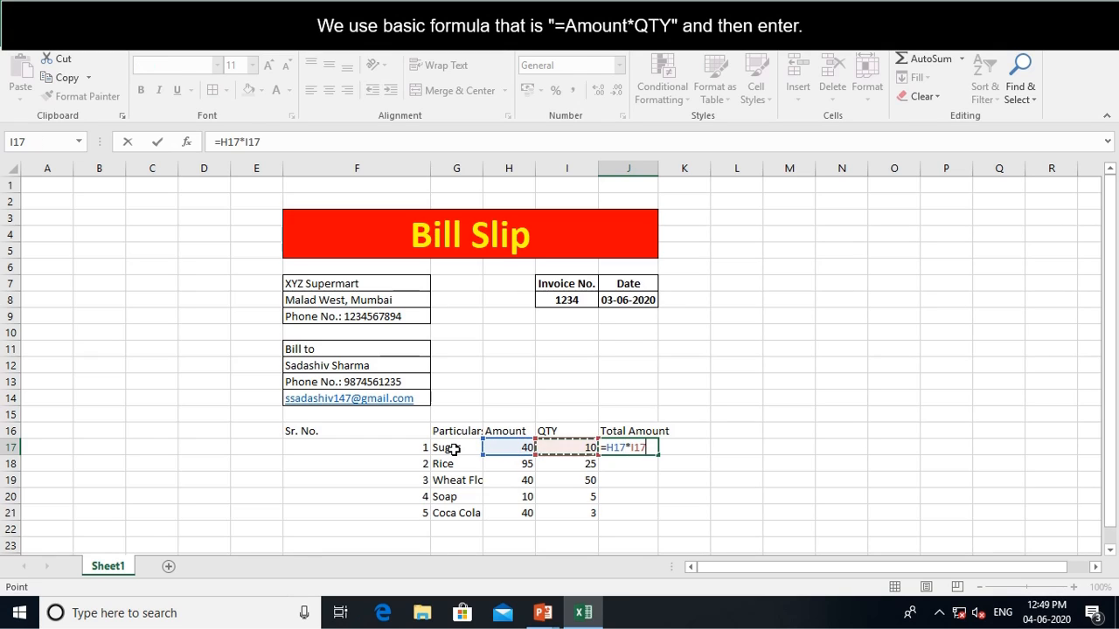
key("Return")
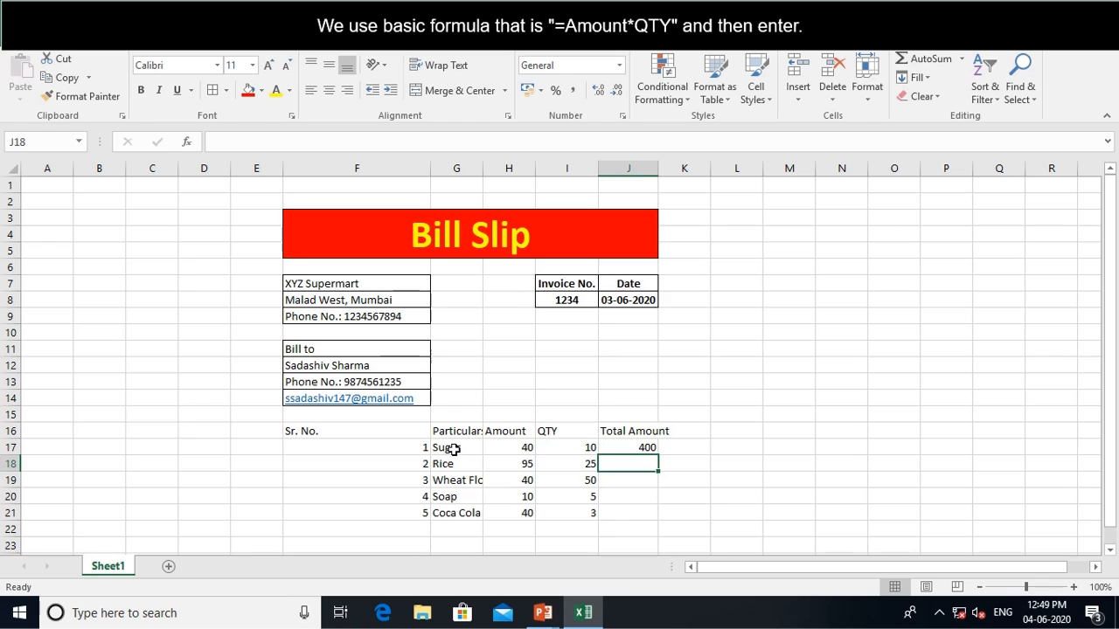
type("=")
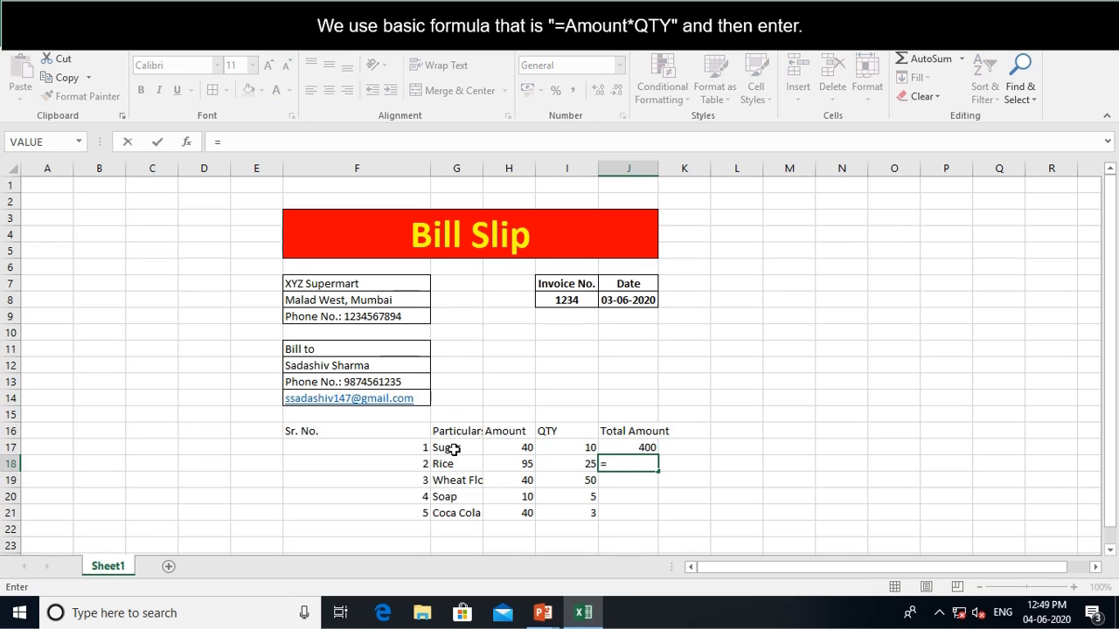
key("Left")
key("Left")
type("*")
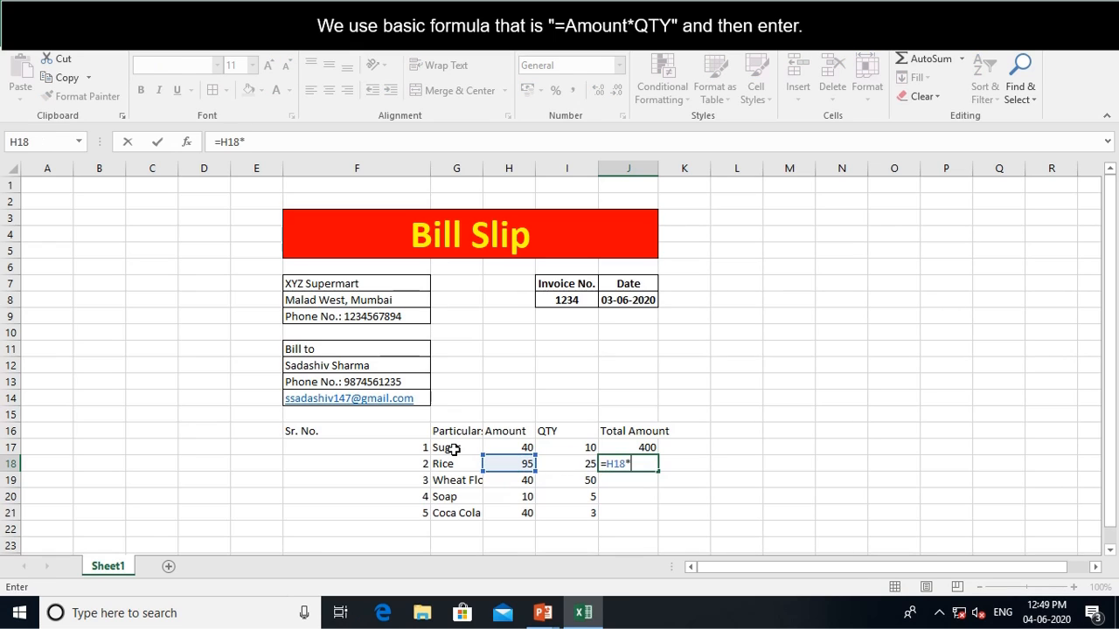
key("Left")
key("Return")
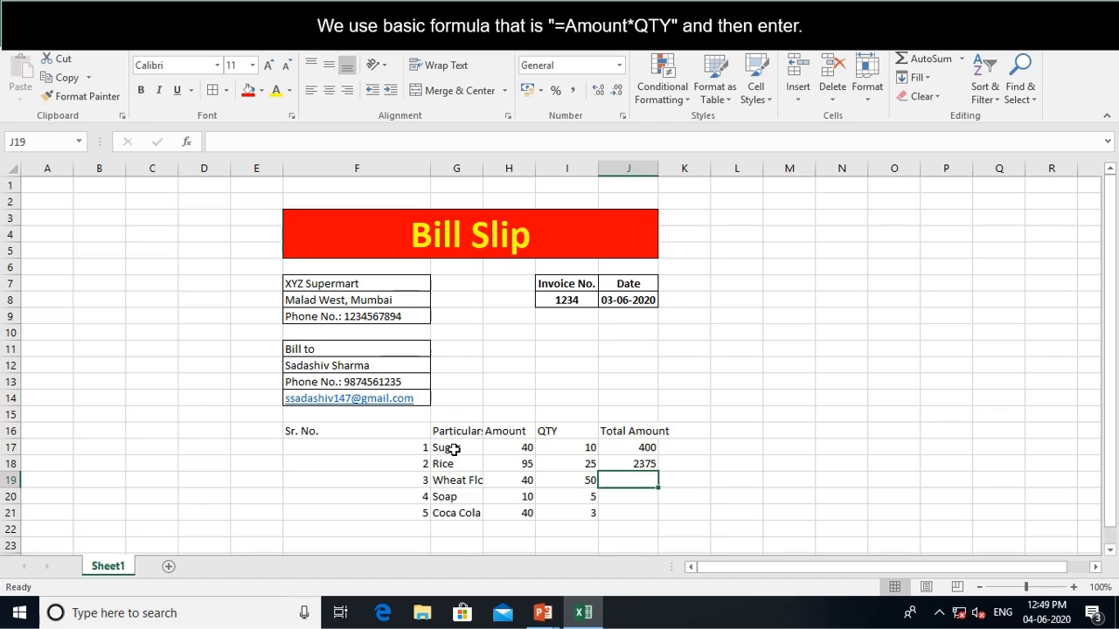
Enter Amount × QTY formulas in J19:J21, giving 2000, 50 and 120
type("=")
key("Left")
key("Left")
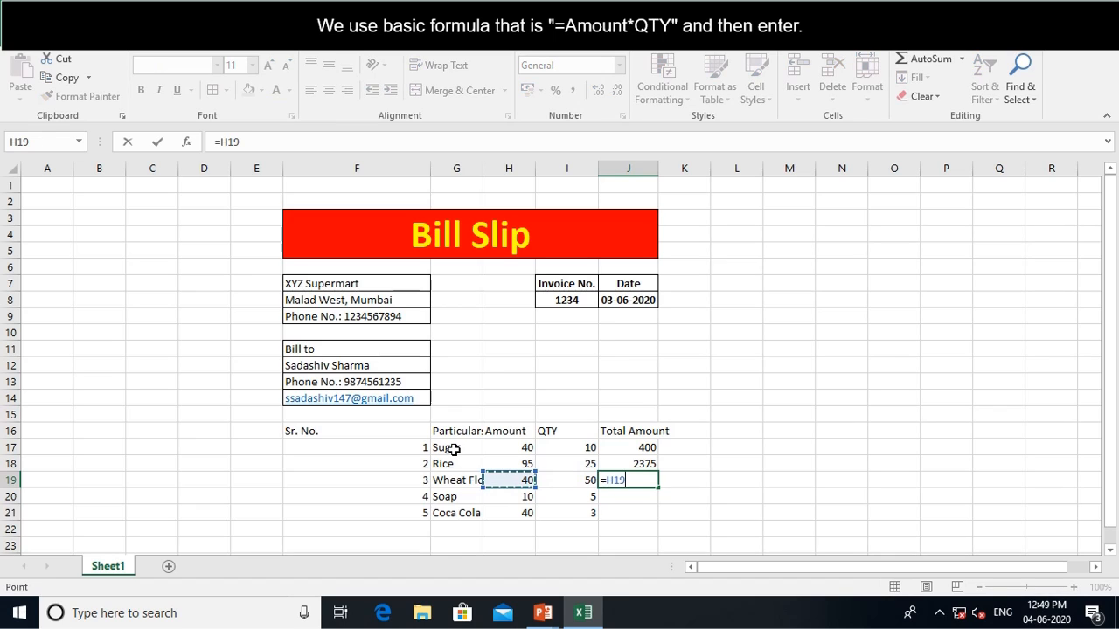
type("*")
key("Left")
key("Return")
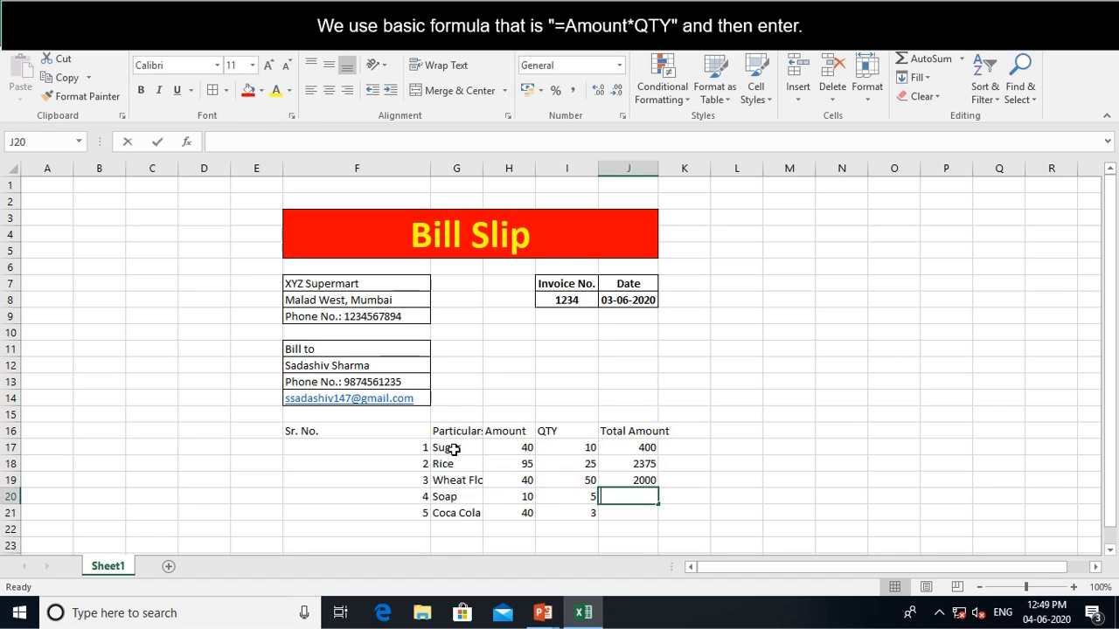
type("=")
key("Left")
key("Left")
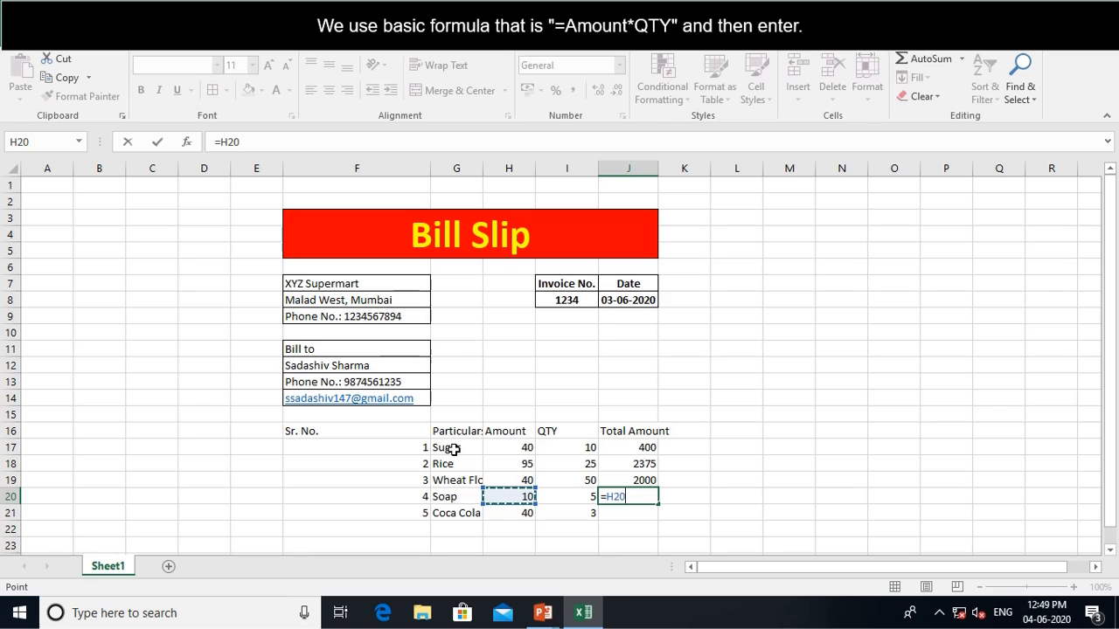
type("*")
key("Left")
key("Return")
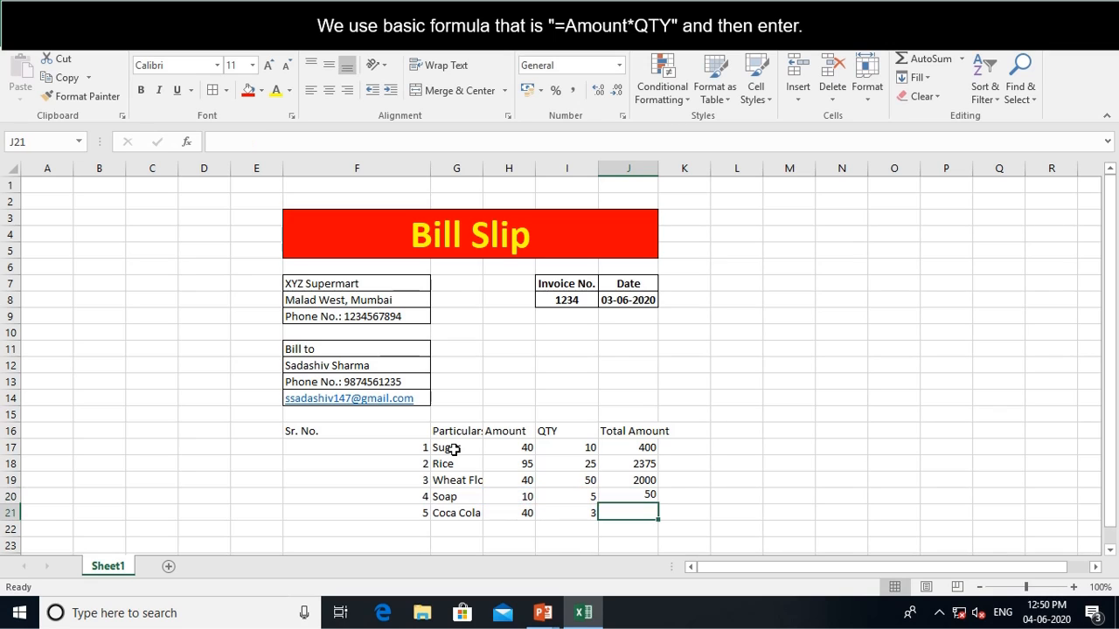
type("=")
key("Left")
key("Left")
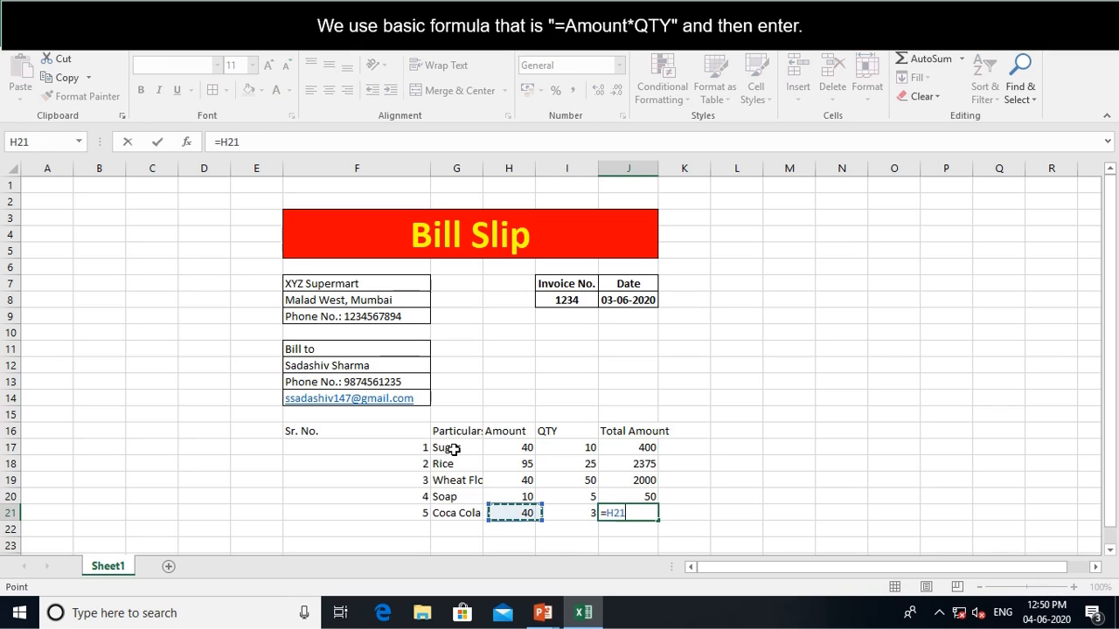
type("*")
key("Left")
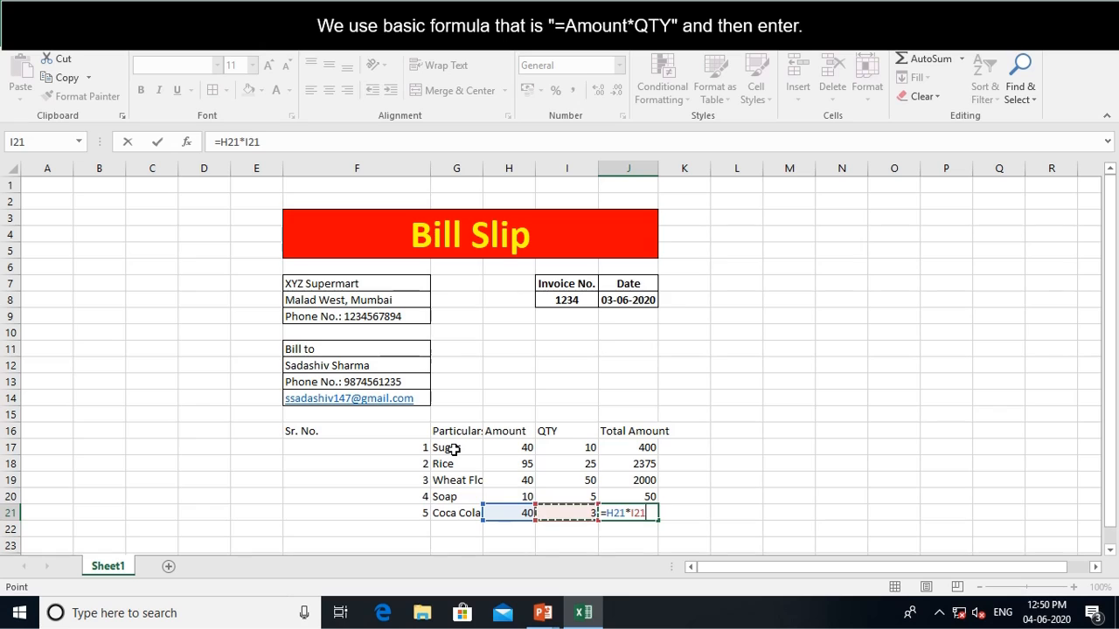
key("Return")
key("Left")
key("Left")
key("Left")
key("Left")
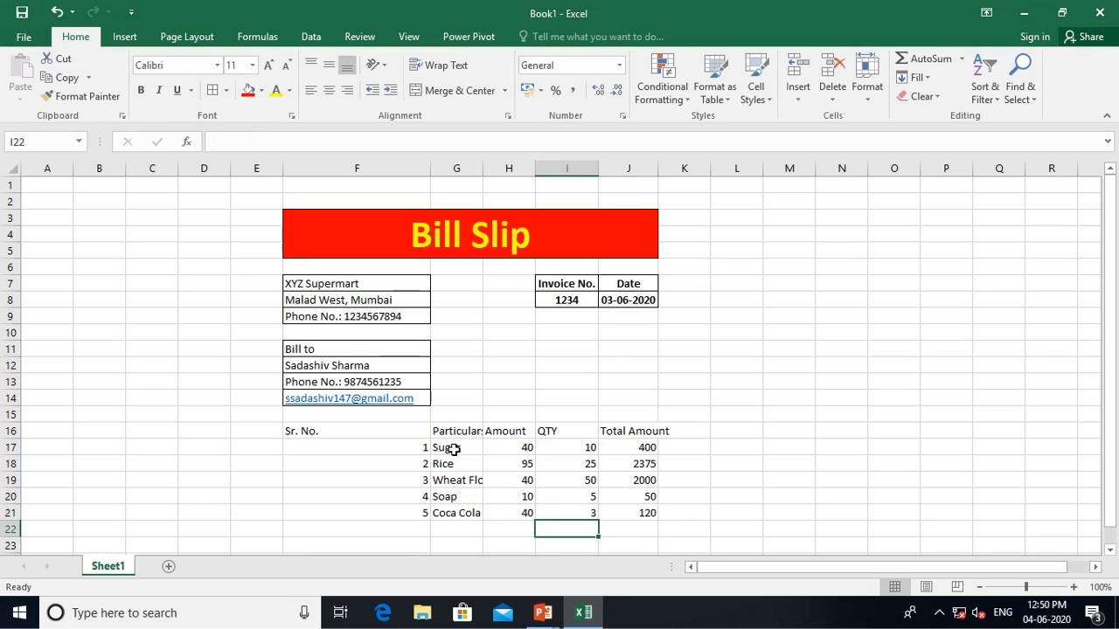
Label row 22 as 'Total' in F22
type("To")
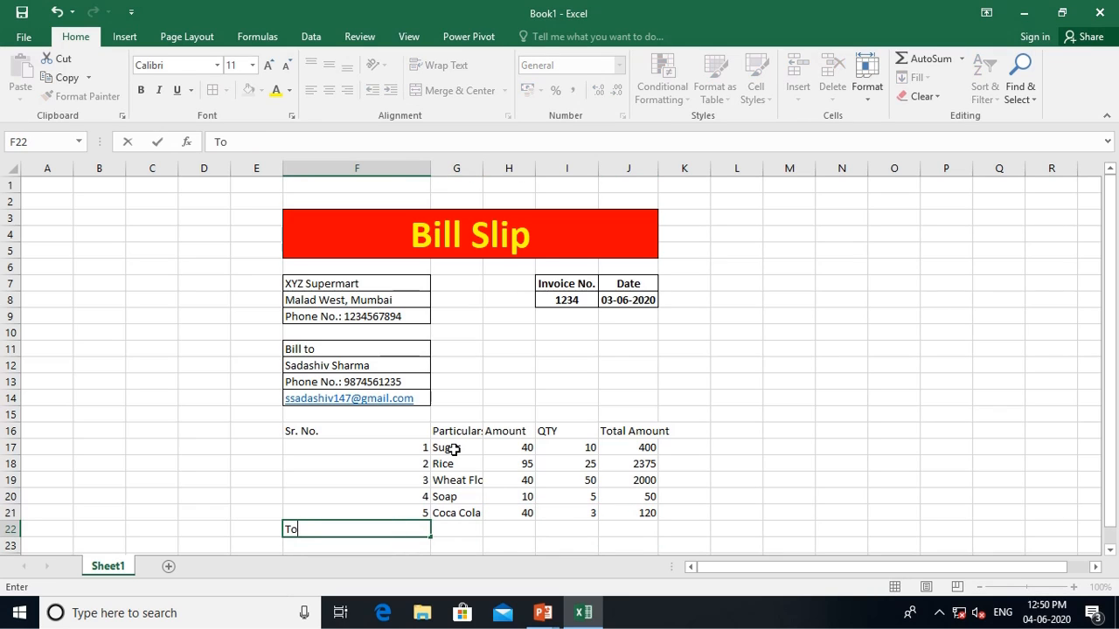
type("ta;")
key("BackSpace")
type("l")
key("Tab")
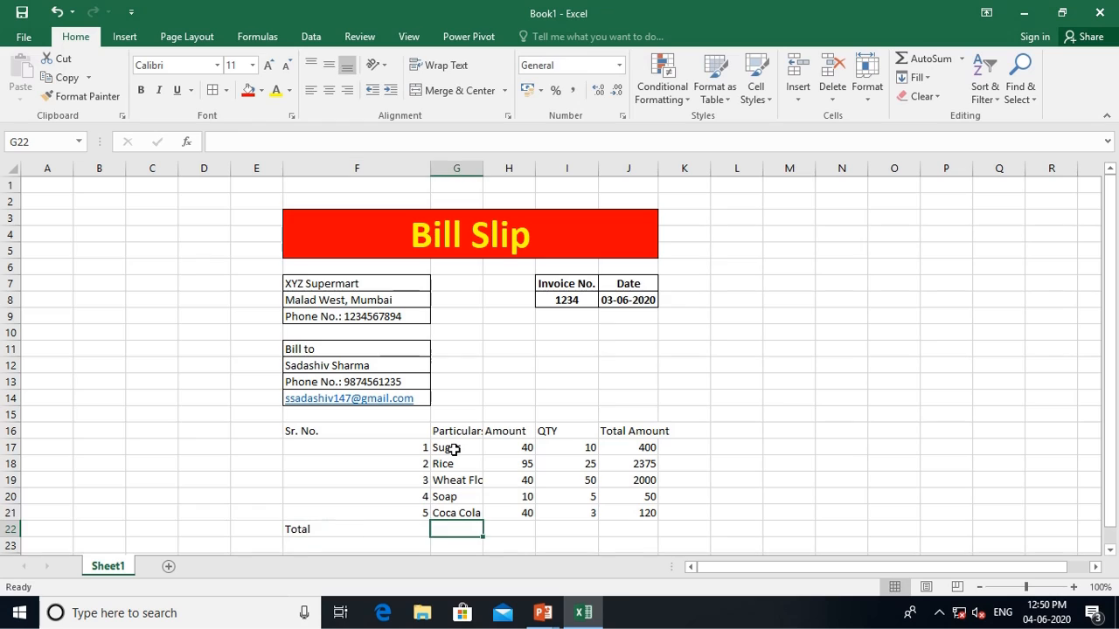
key("Tab")
key("Tab")
key("Tab")
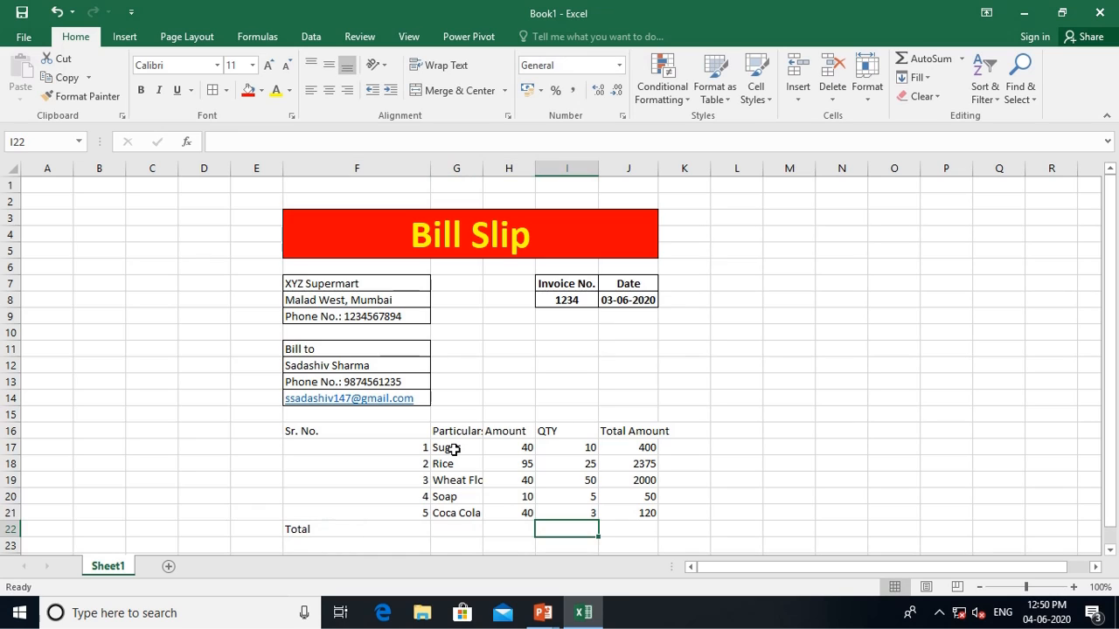
Enter =SUM(J17:J21) in J22 for a grand total of 4945
type("=")
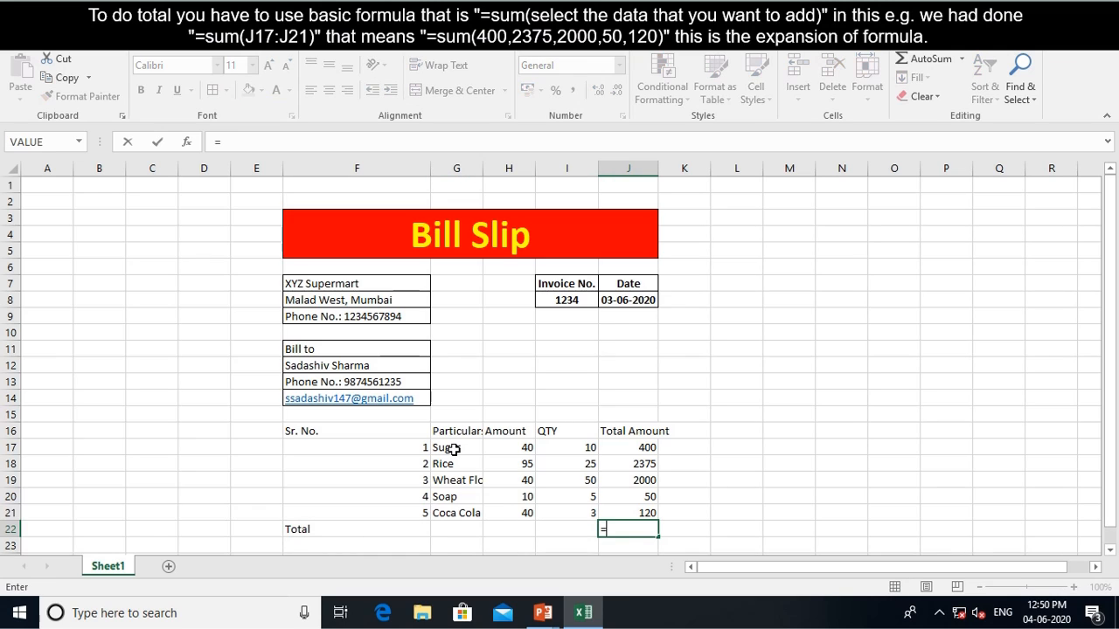
type("sum")
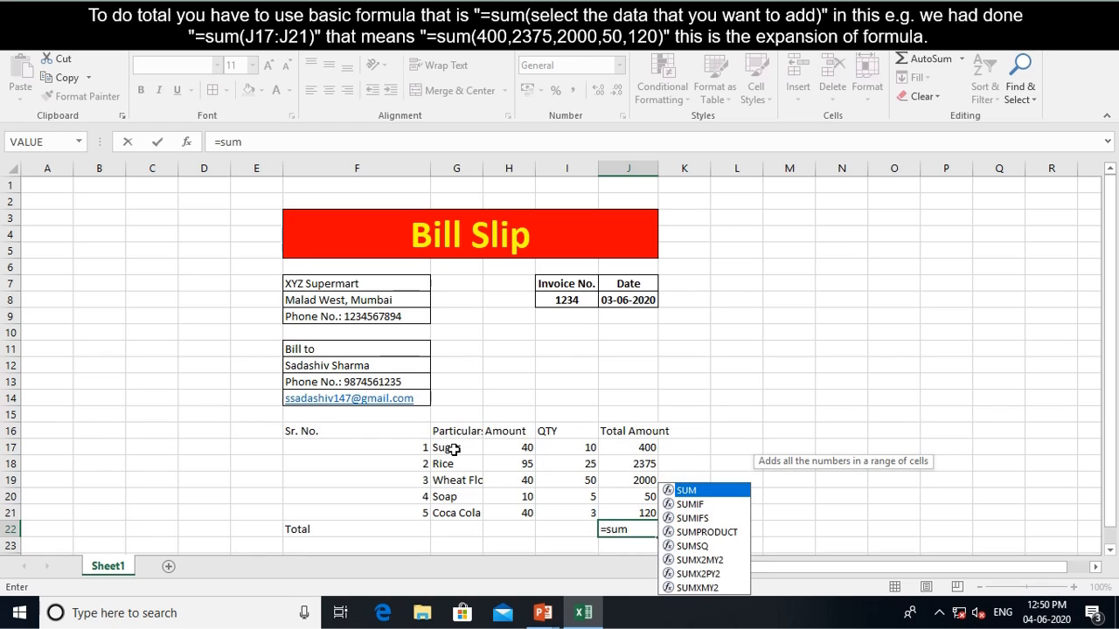
key("Tab")
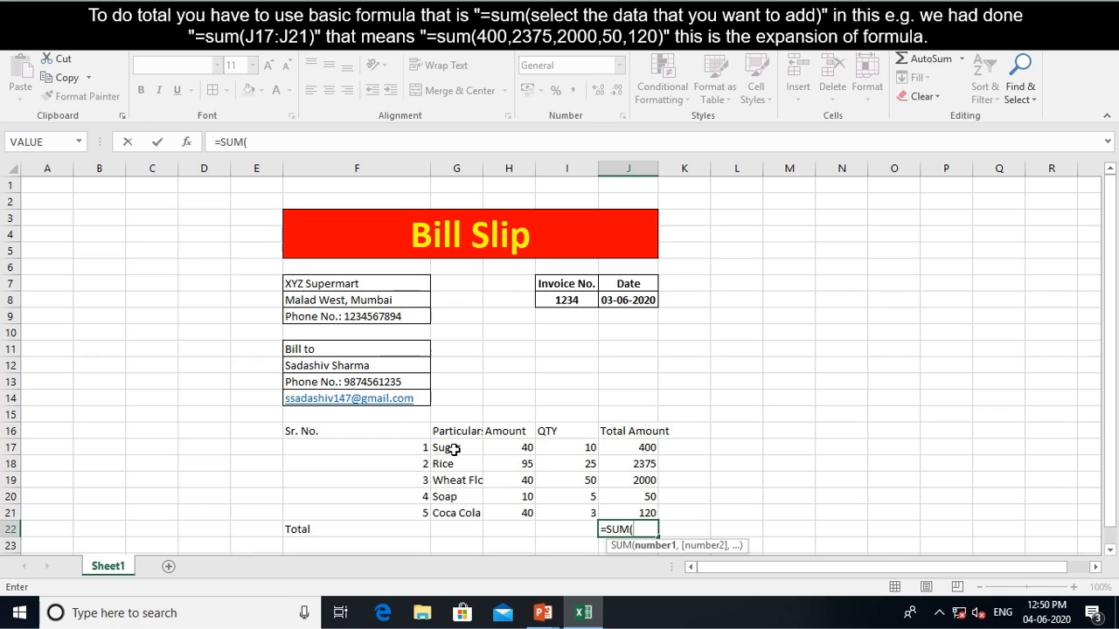
key("Up")
key("shift+Up")
key("shift+Up")
key("shift+Up")
key("shift+Up")
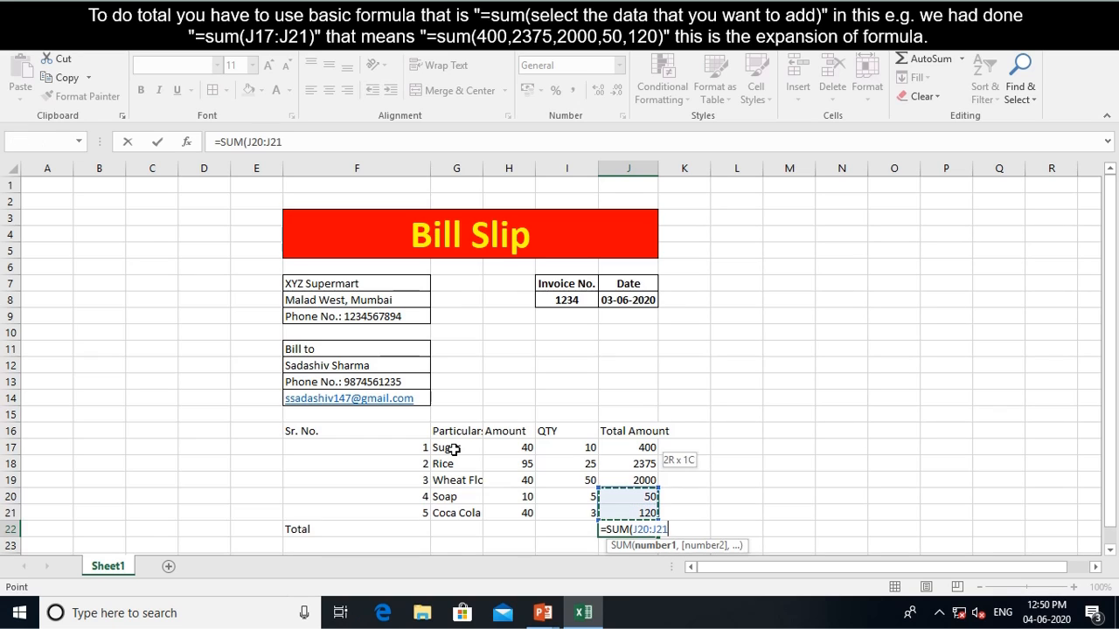
key("Return")
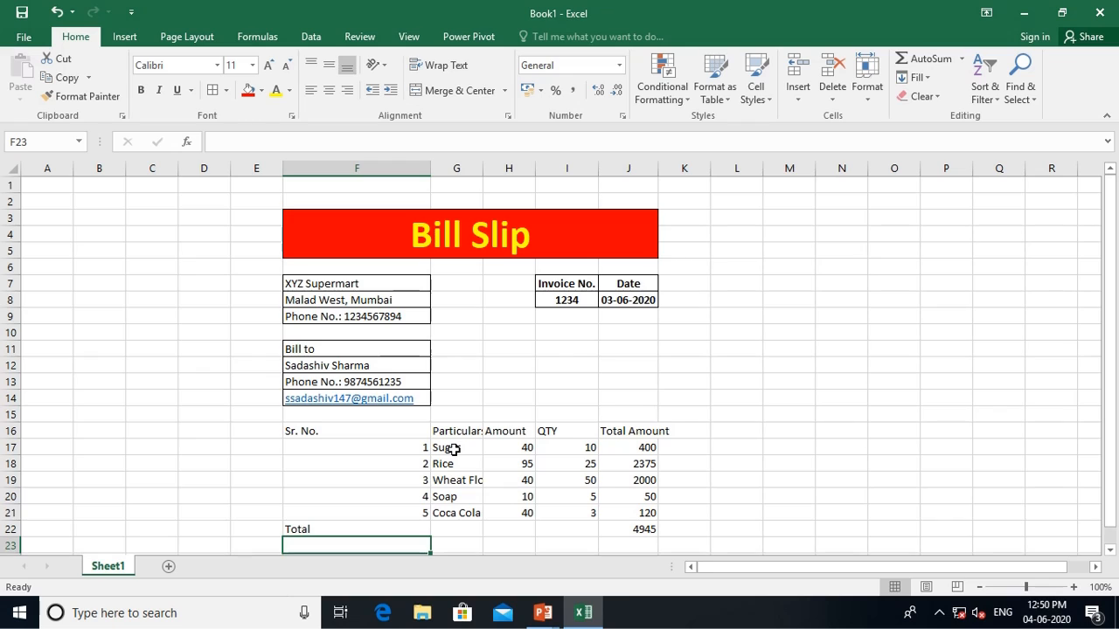
key("Up")
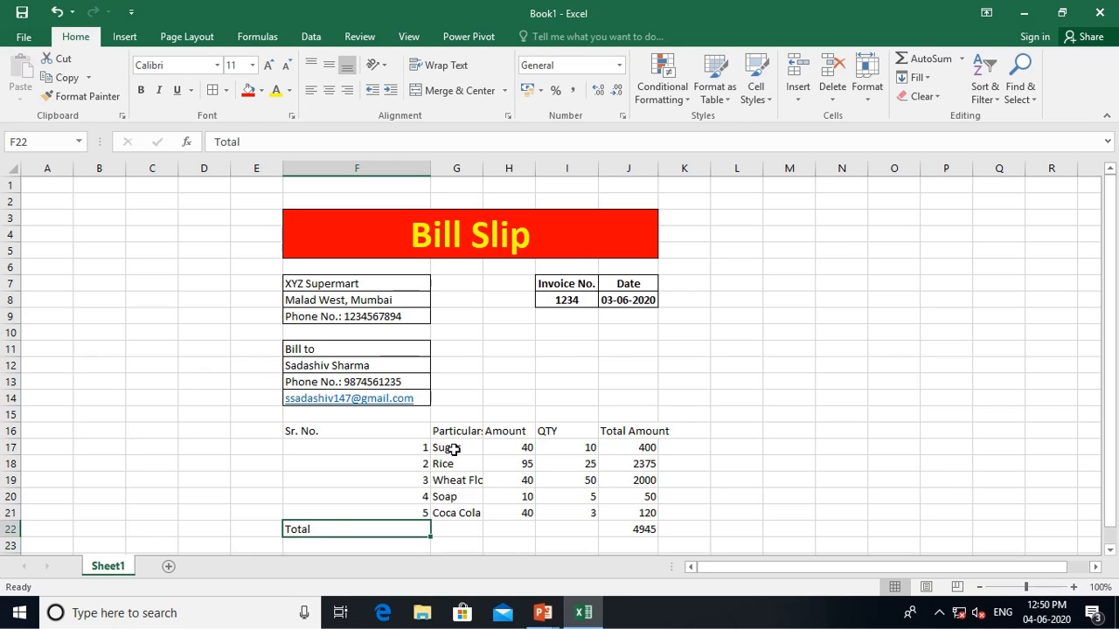
Move the Total label from F22 to G22 and add CGST and SGST labels below it
key("ctrl+x")
key("Right")
key("ctrl+v")
key("Down")
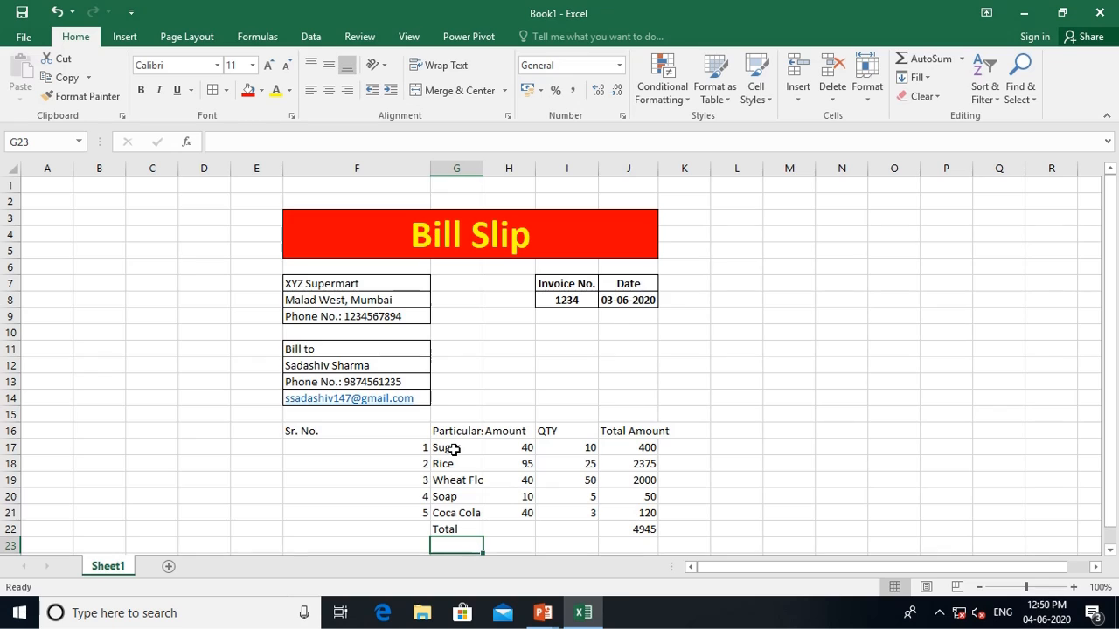
type("C")
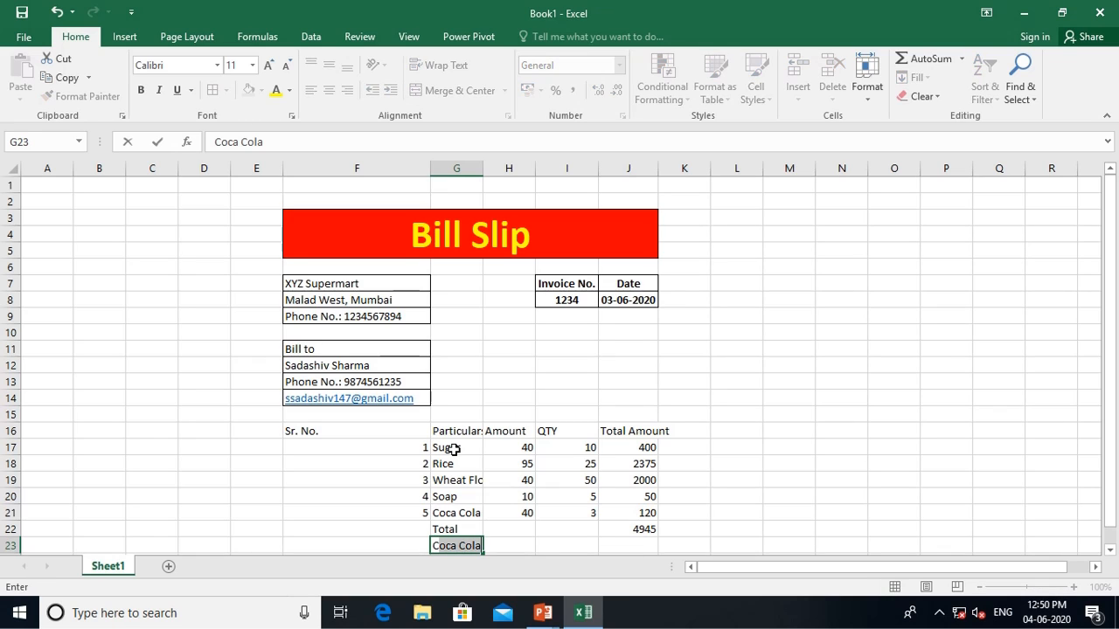
type("GST")
key("Tab")
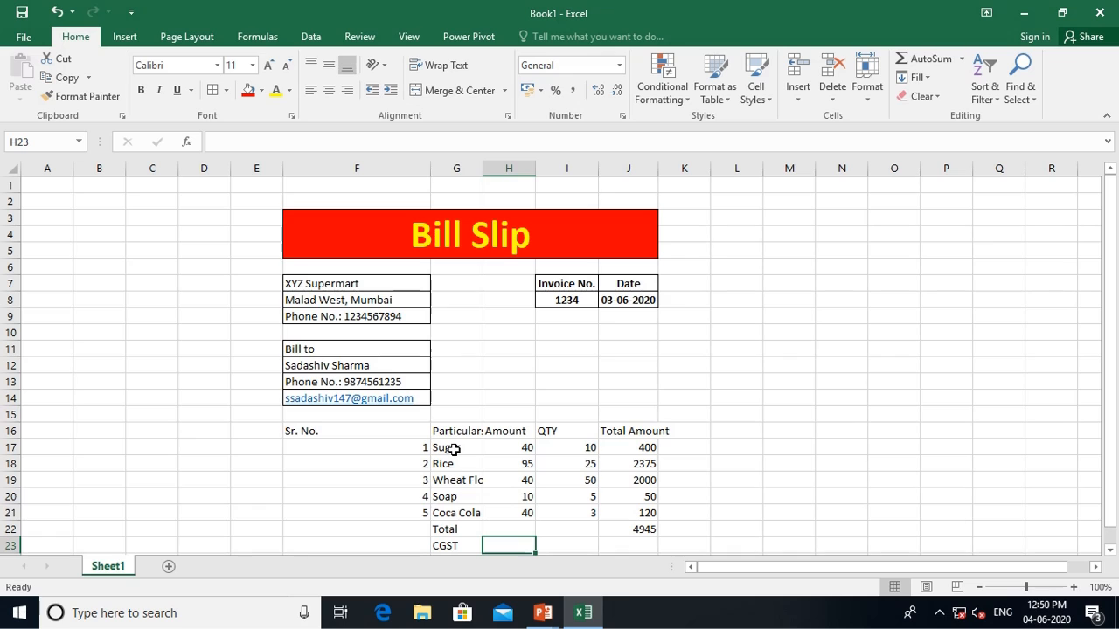
key("Return")
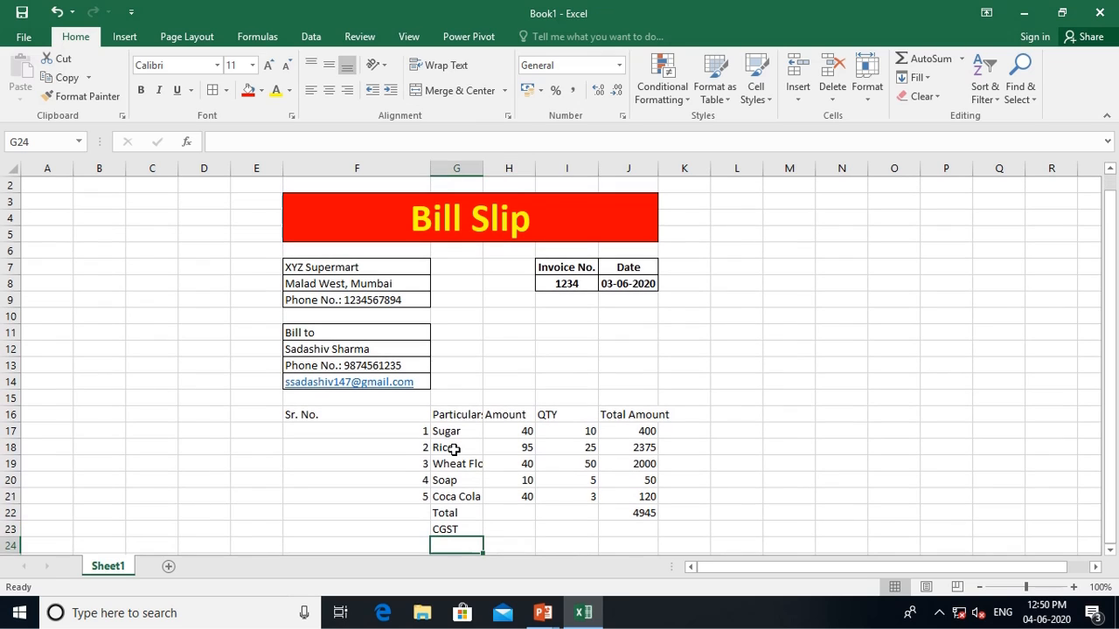
type("SGST")
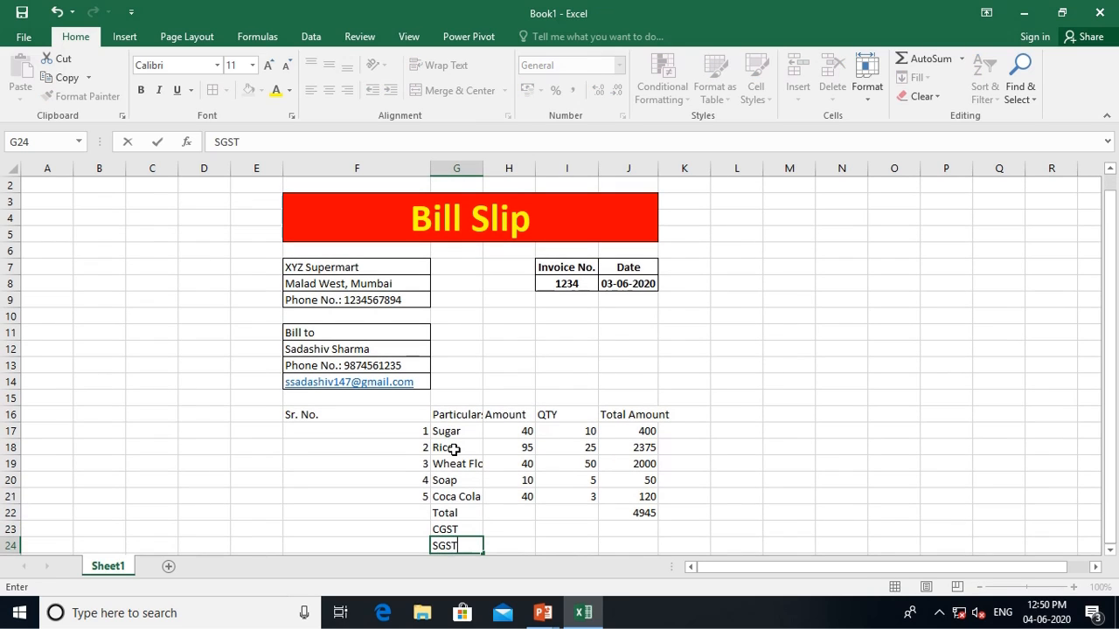
key("Tab")
Enter a 9% rate in I23 for CGST and in I24 for SGST
key("Up")
key("Right")
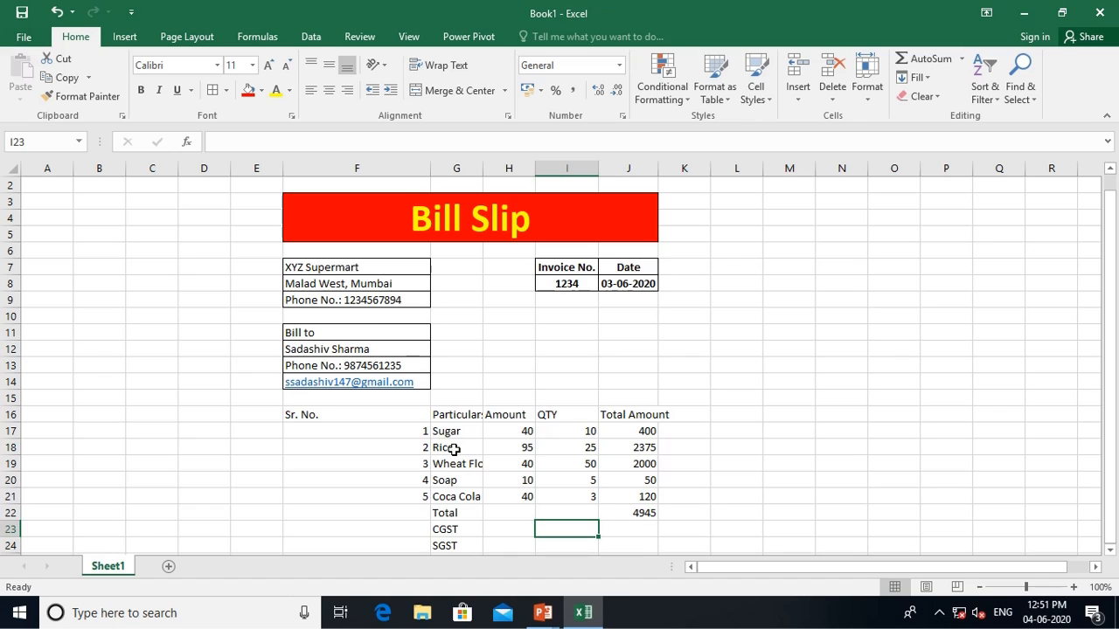
type("9%")
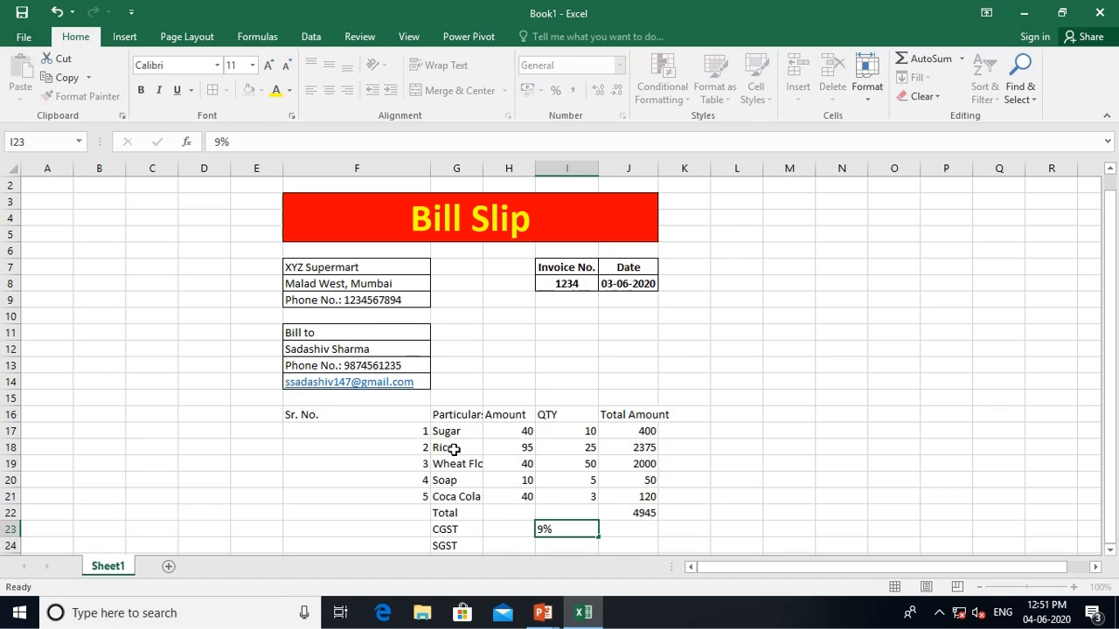
key("Return")
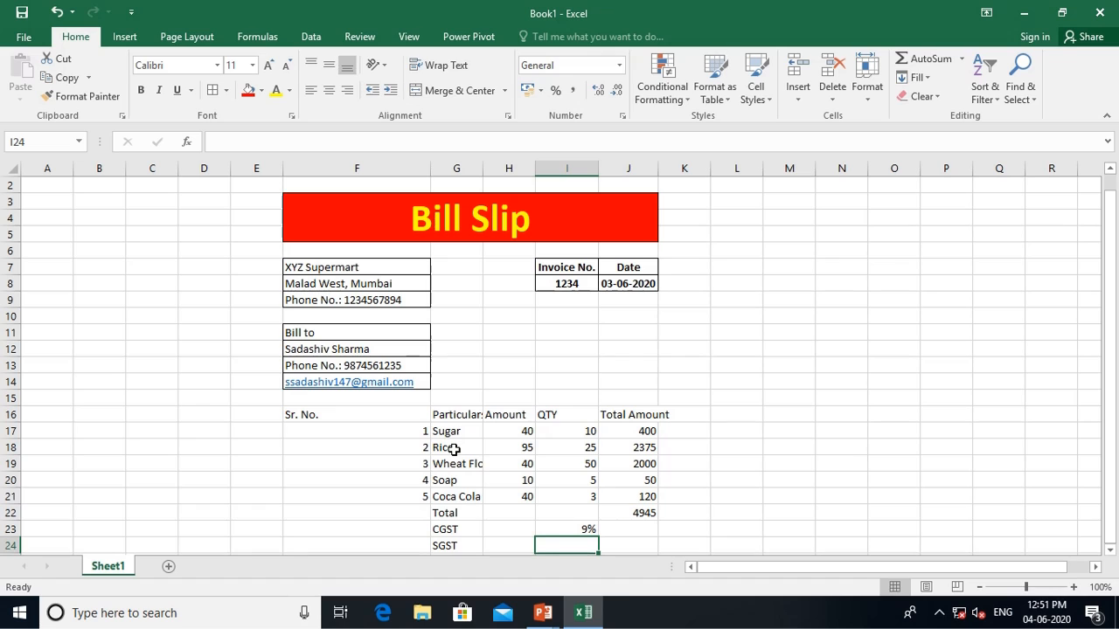
type("9%")
key("Return")
key("Up")
key("Up")
key("Right")
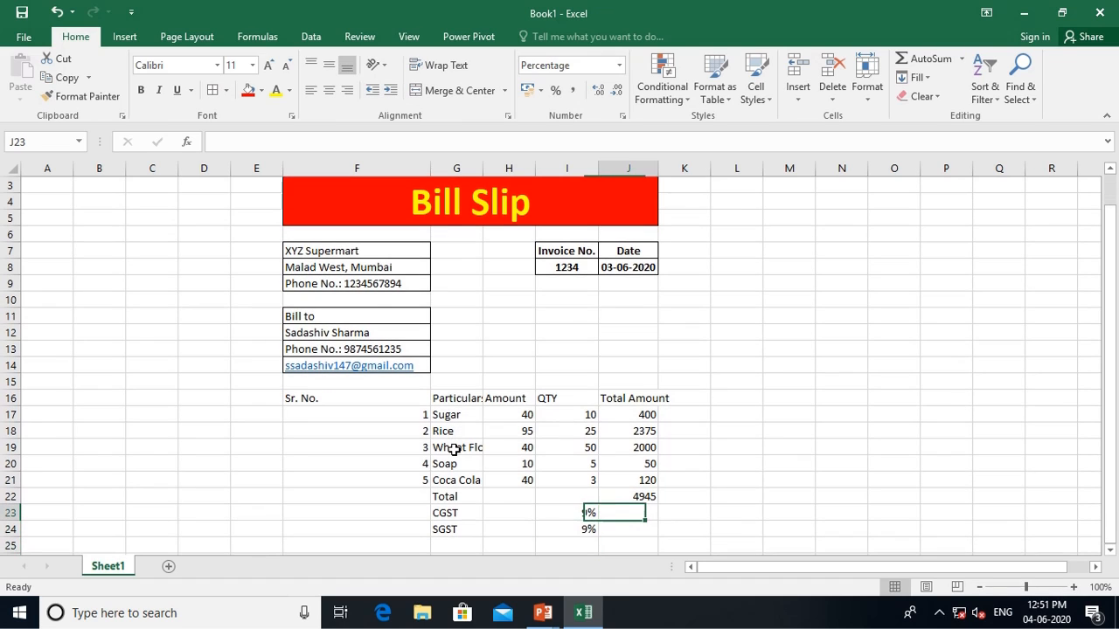
Compute CGST =J22*I23 and SGST =J22*I24 (445.05 each), then type 'Total' in G25
type("=")
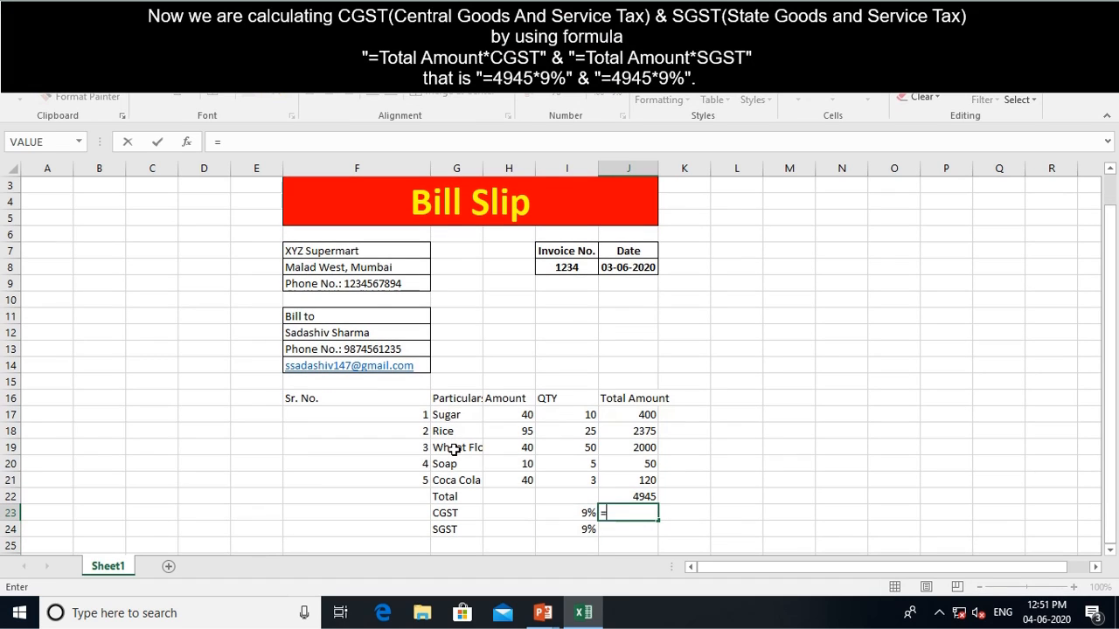
key("Up")
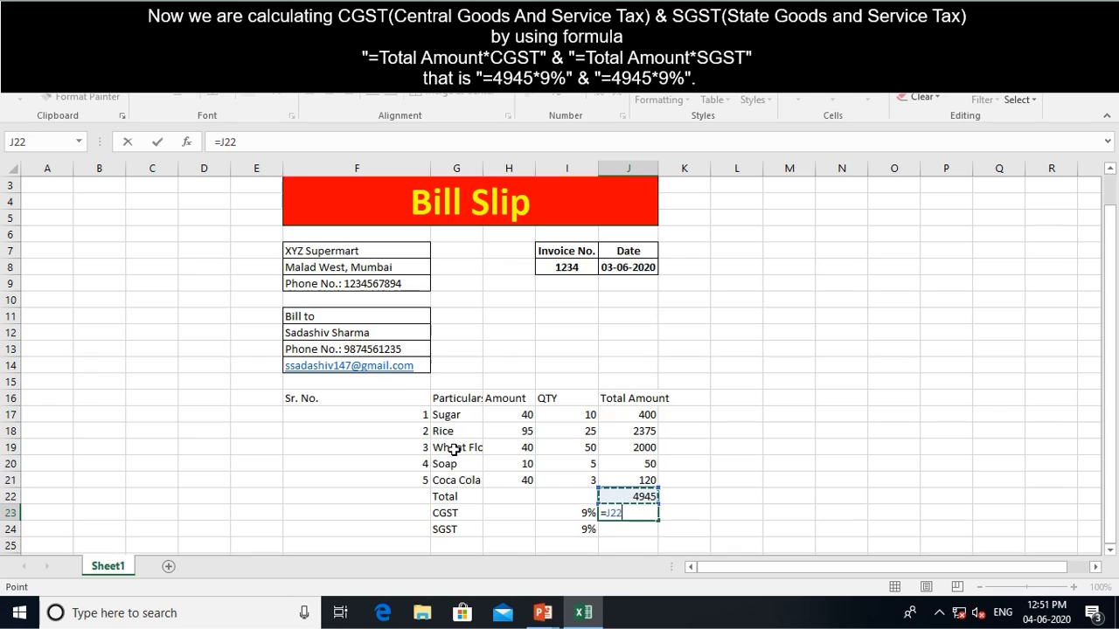
type("*")
key("Left")
key("Return")
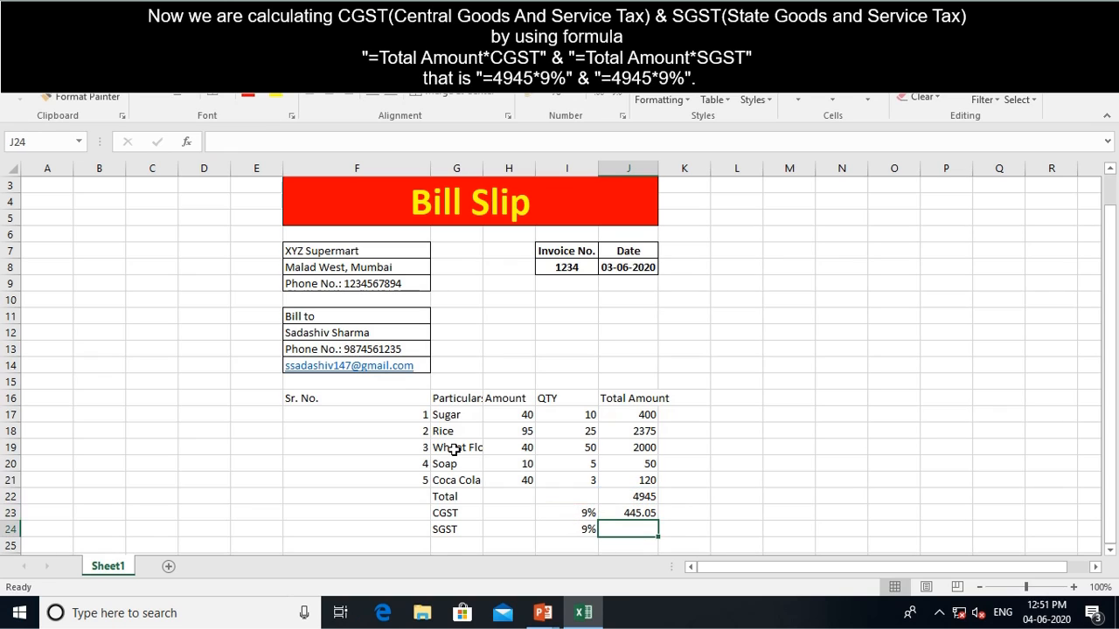
type("=")
key("Up")
key("Up")
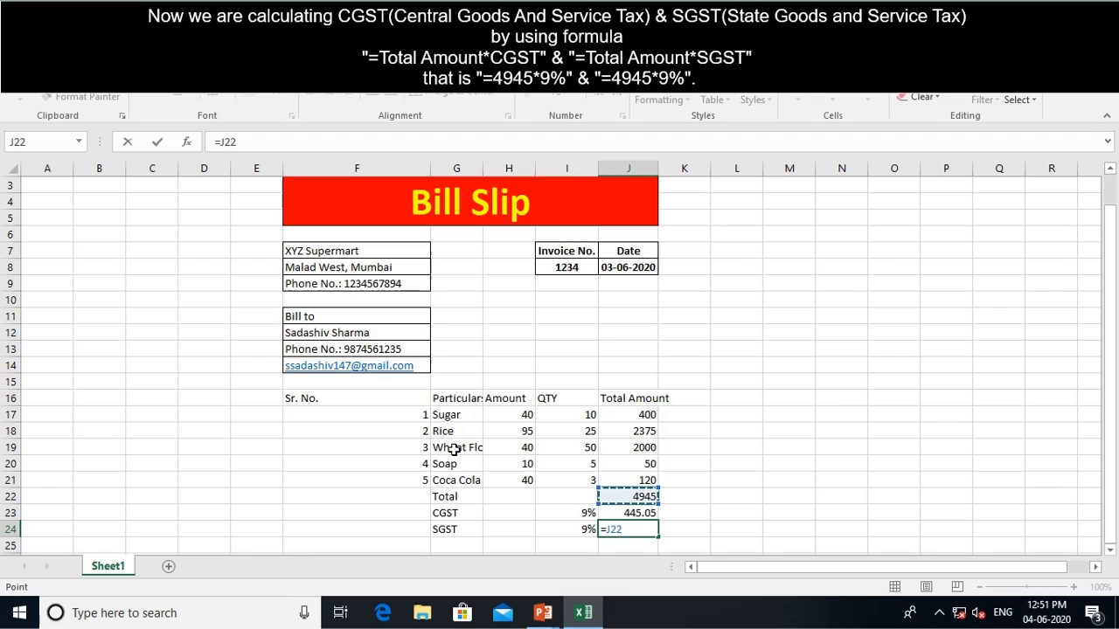
type("*")
key("Left")
key("Return")
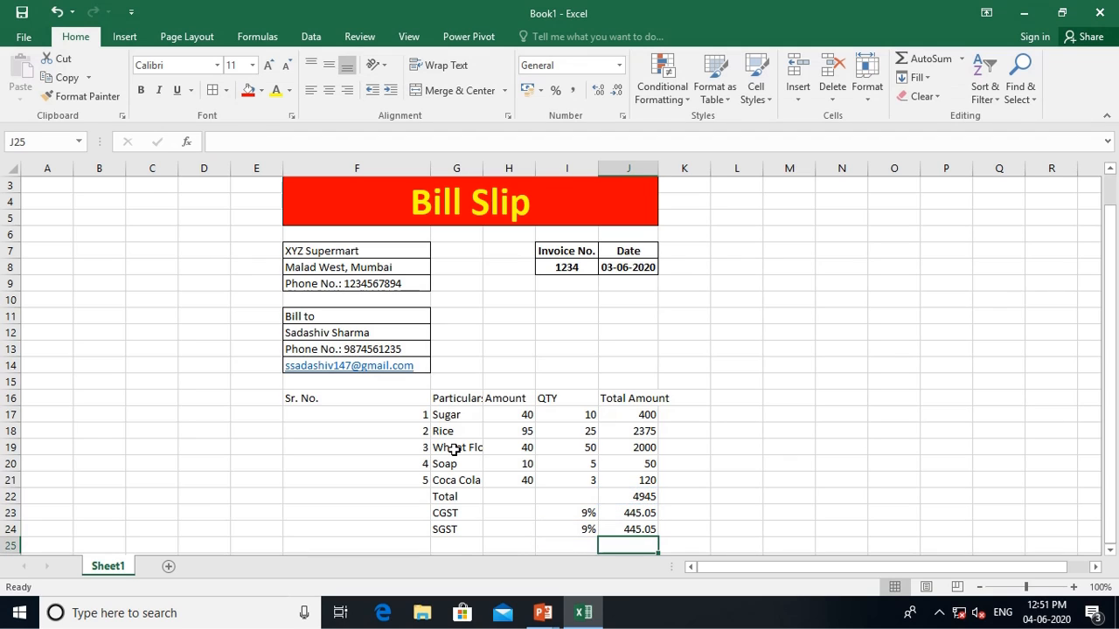
key("Left")
key("Left")
key("Left")
type("Total")
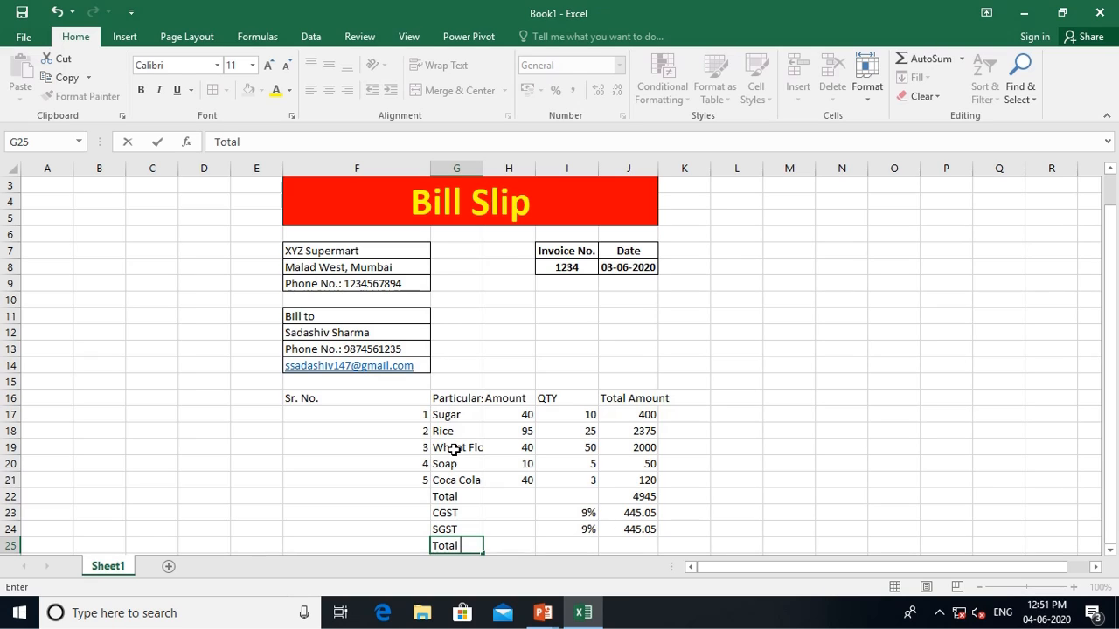
Complete the G25 label as 'Total Payable'
type("Payable")
key("Return")
key("Up")
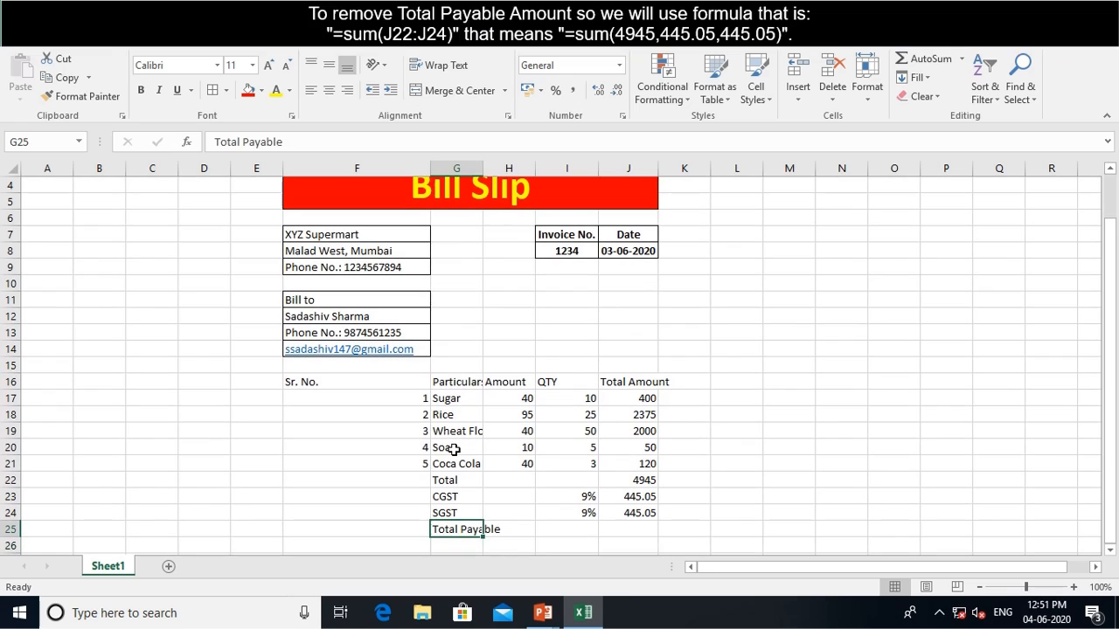
key("Right")
key("Right")
key("Right")
Enter =SUM(J22:J24) in J25 for a Total Payable of 5835.1
type("=")
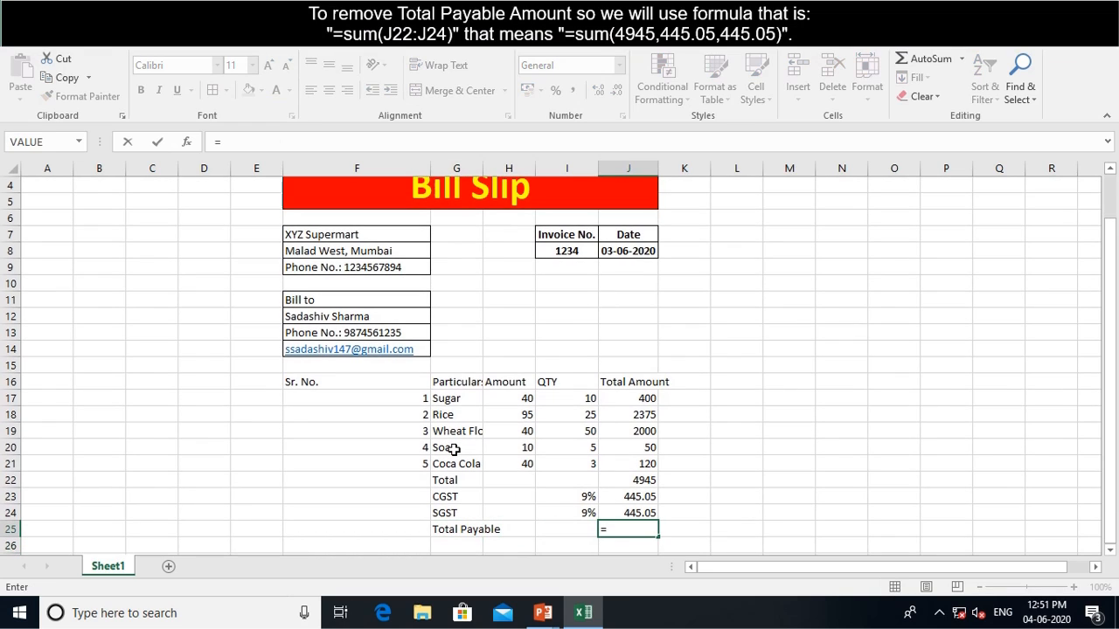
key("Up")
key("BackSpace")
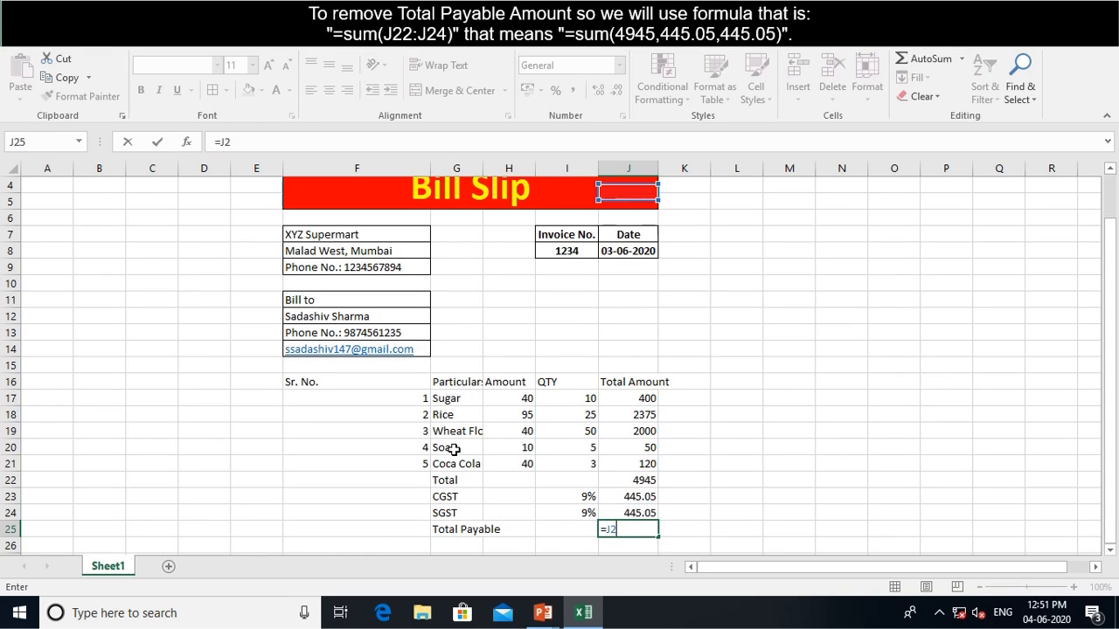
key("BackSpace")
type("sum")
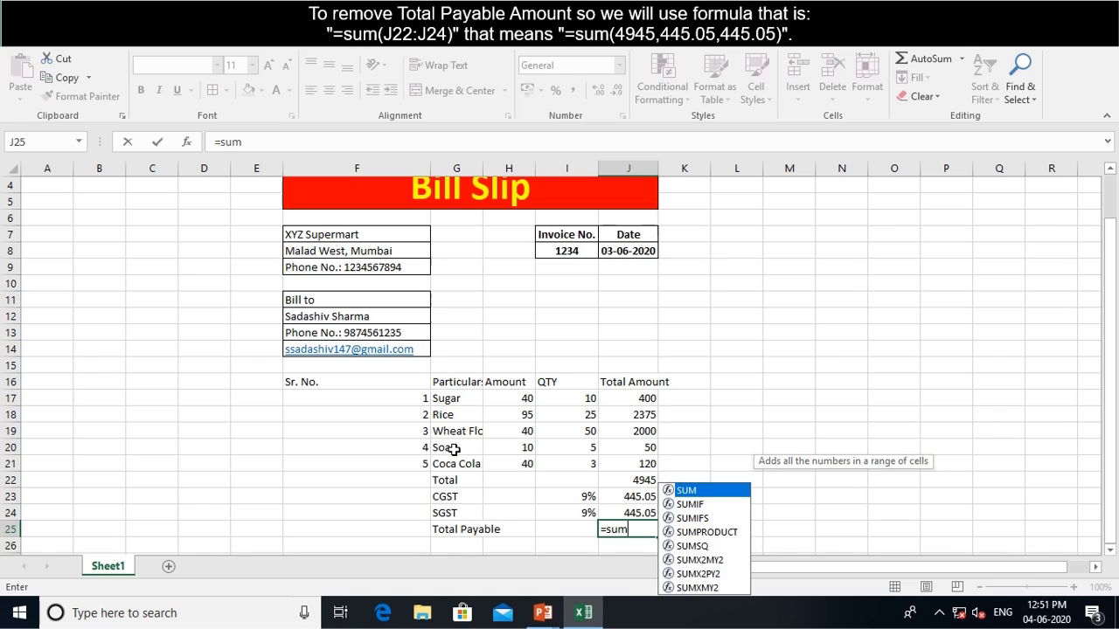
key("Tab")
key("Up")
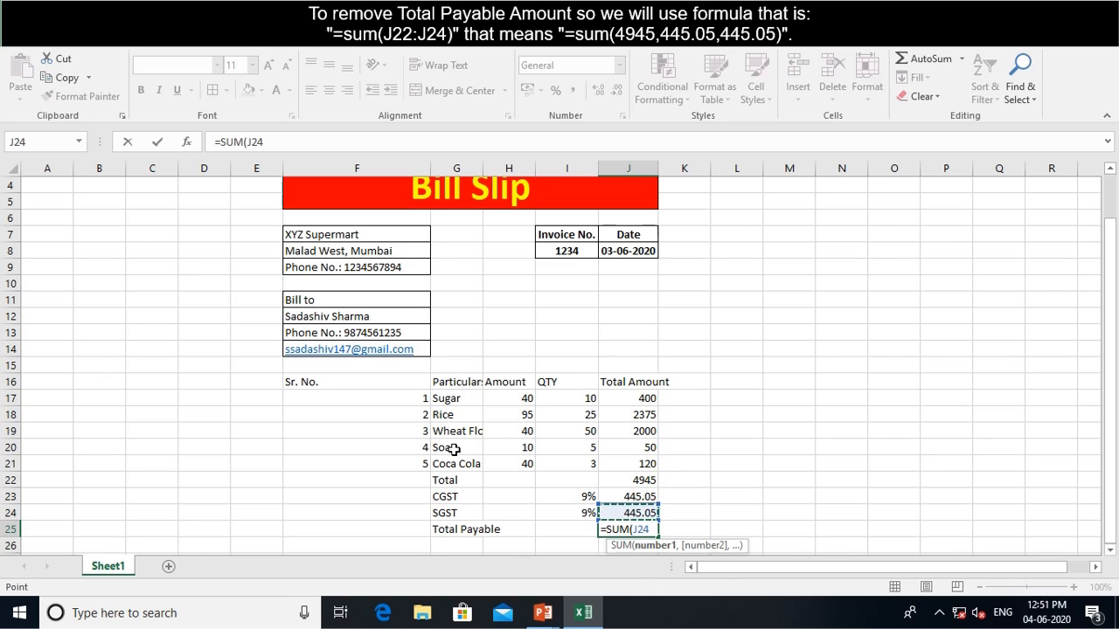
key("shift+Up")
key("shift+Up")
key("Return")
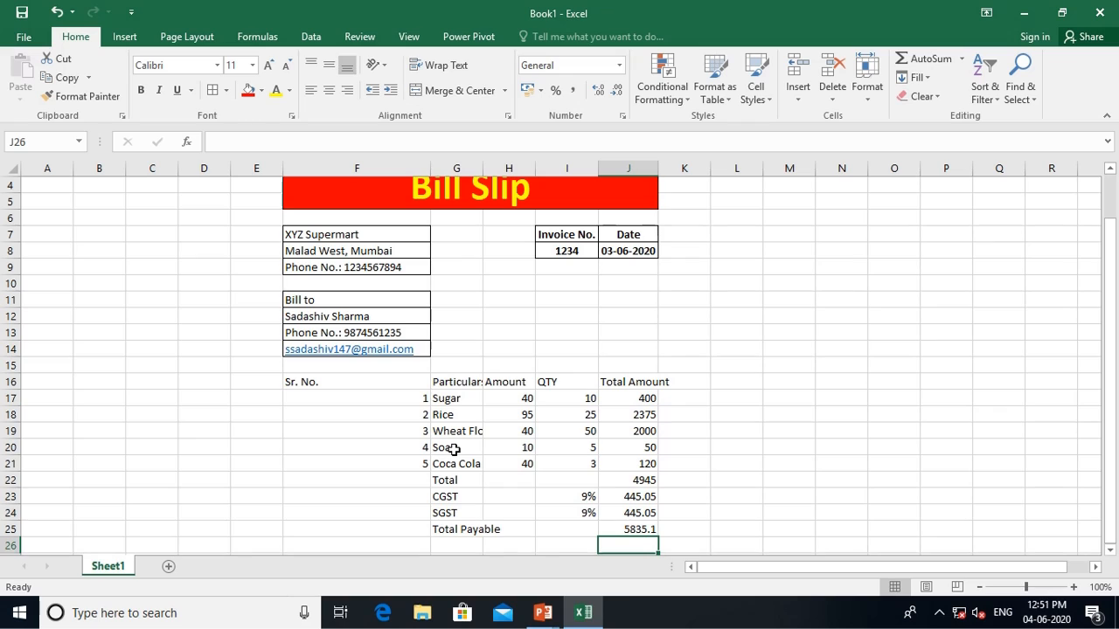
key("Up")
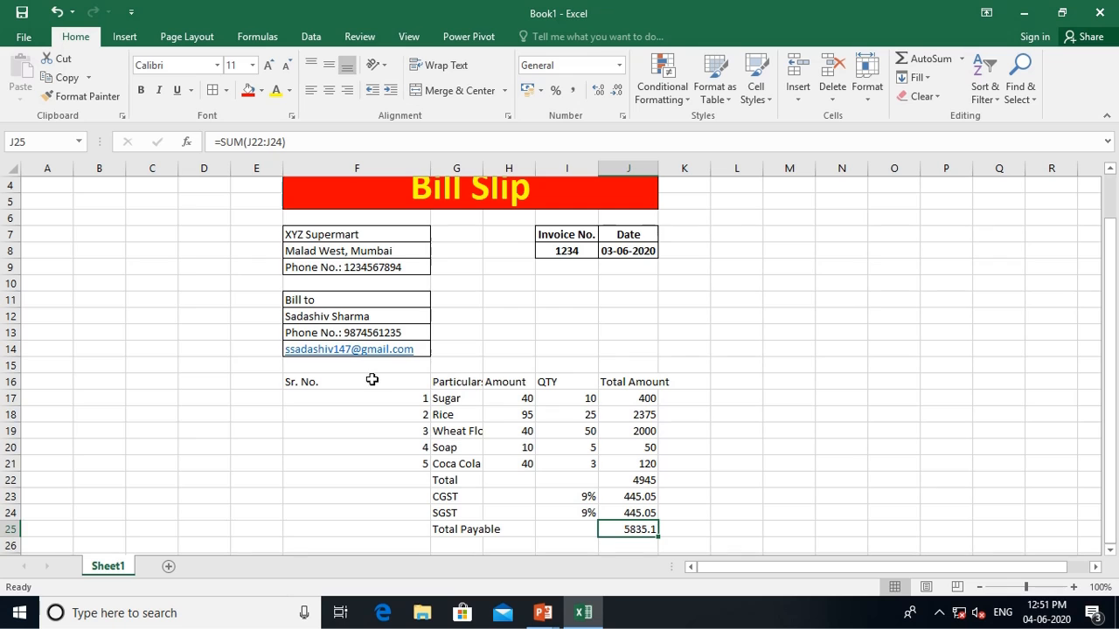
scroll(473, 382, "down", 2)
scroll(473, 383, "up", 3)
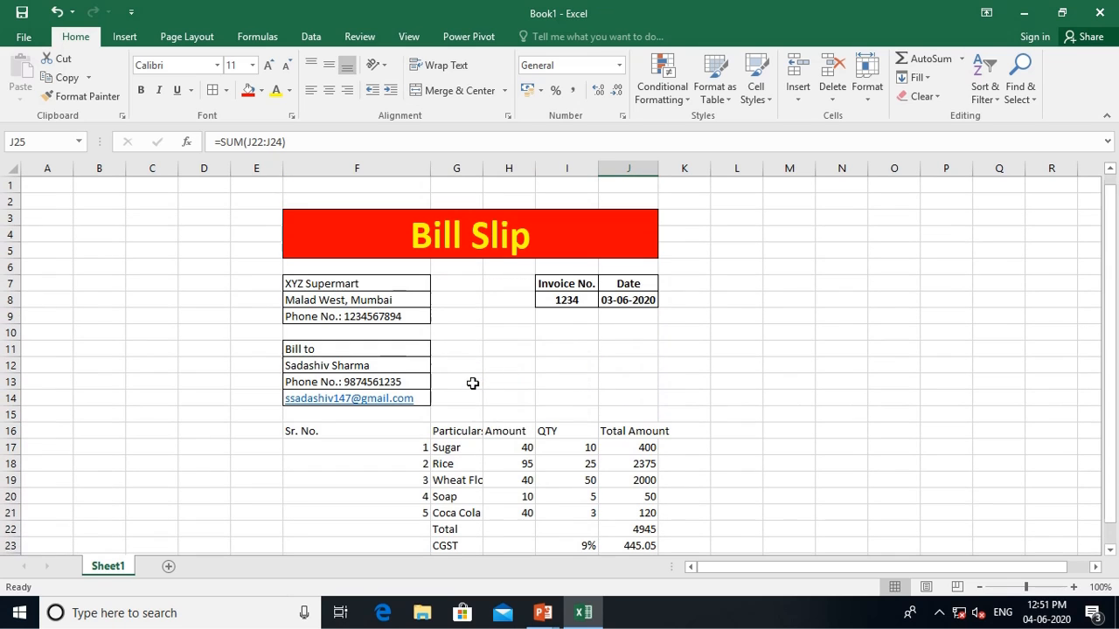
scroll(477, 388, "down", 1)
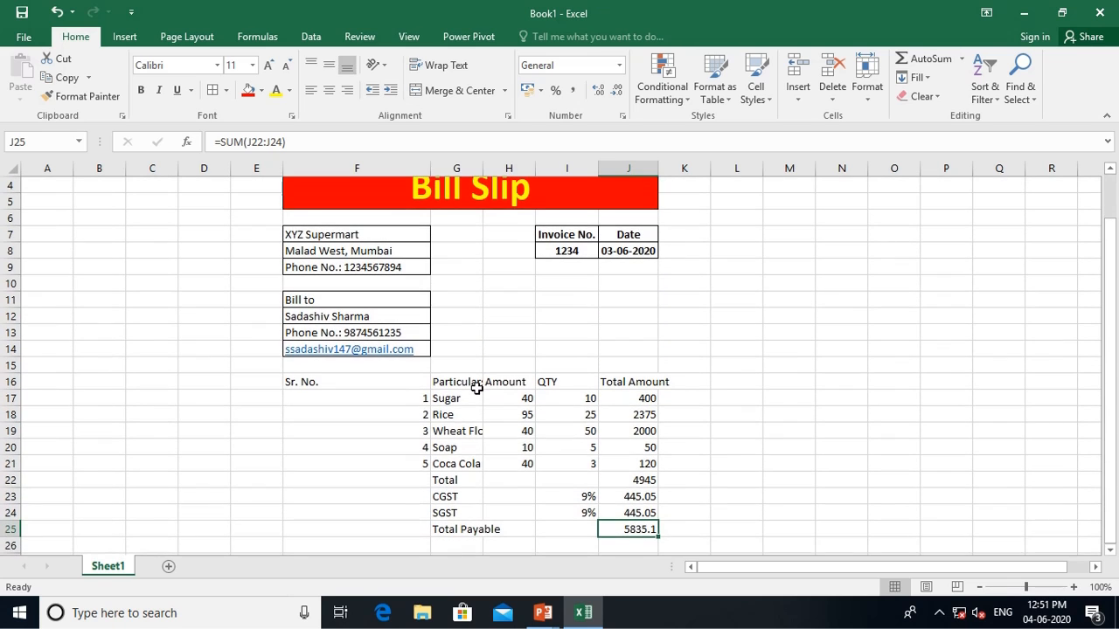
scroll(477, 389, "up", 1)
scroll(472, 390, "down", 1)
Apply All Borders to F16:J25 and bold the row 16 headings and serial numbers 1–5
left_click_drag(333, 382, 625, 521)
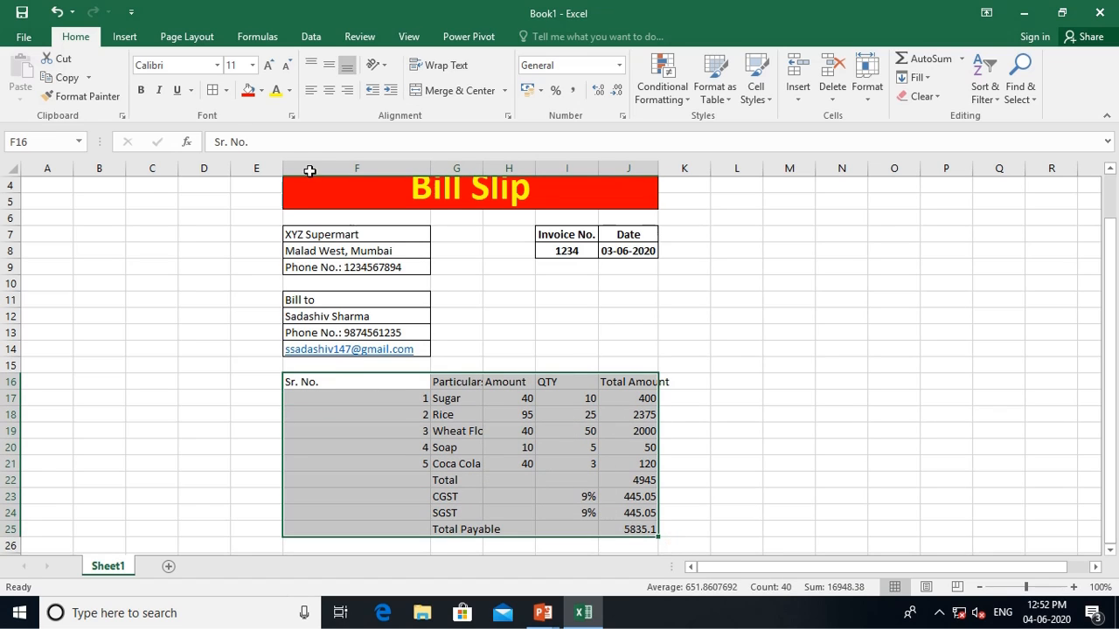
left_click(212, 90)
left_click_drag(335, 384, 629, 388)
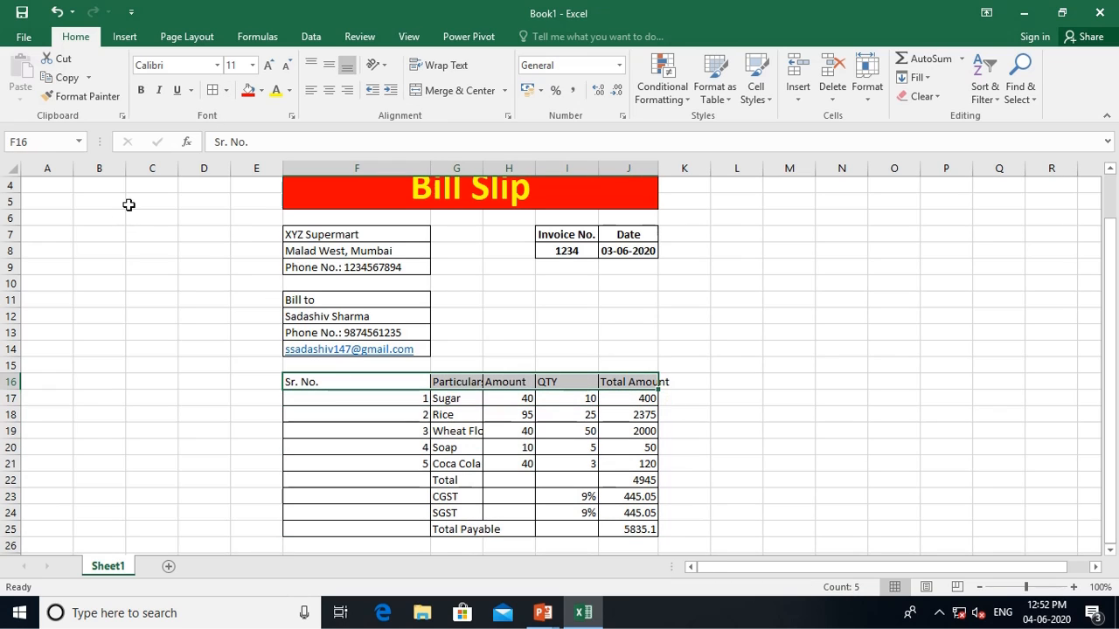
left_click(143, 90)
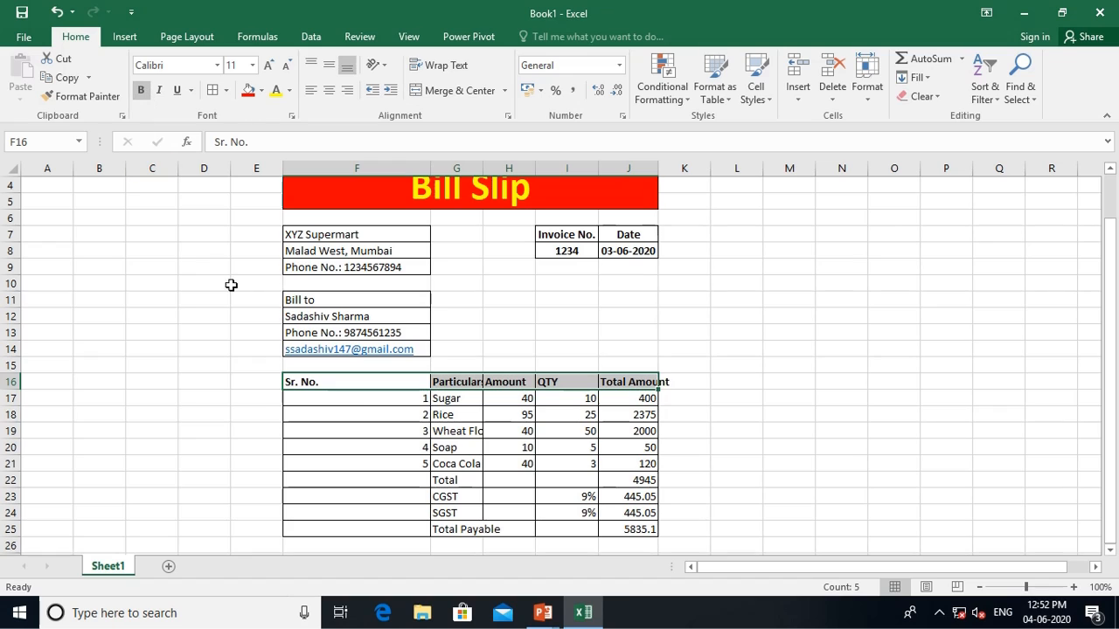
left_click_drag(405, 397, 407, 466)
left_click(143, 90)
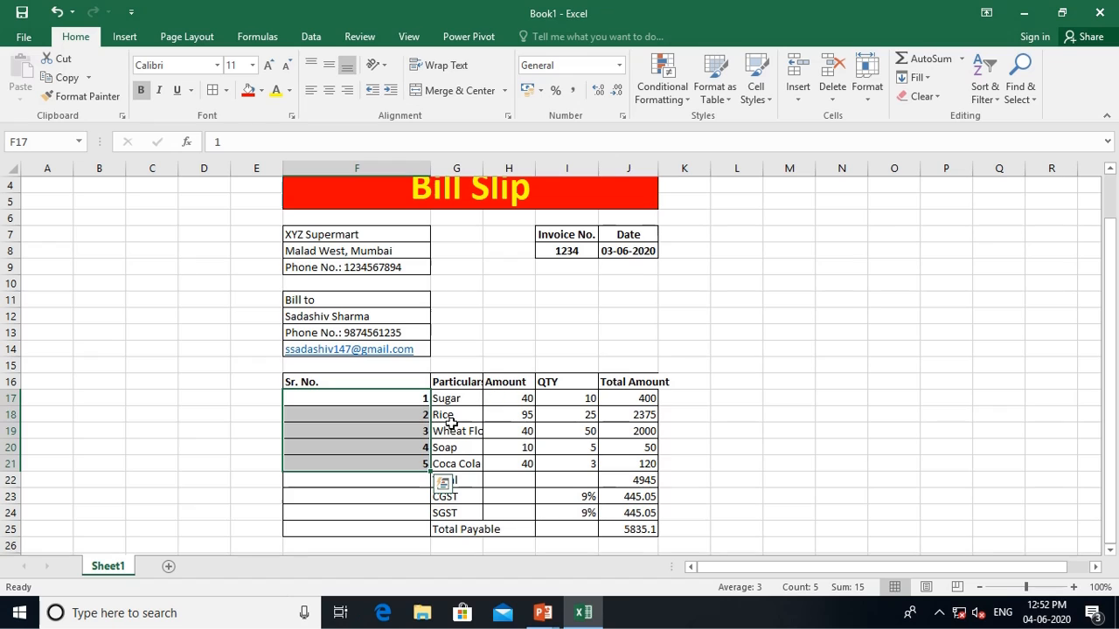
Set the Particulars column G width to 25
left_click(461, 379)
left_click(867, 81)
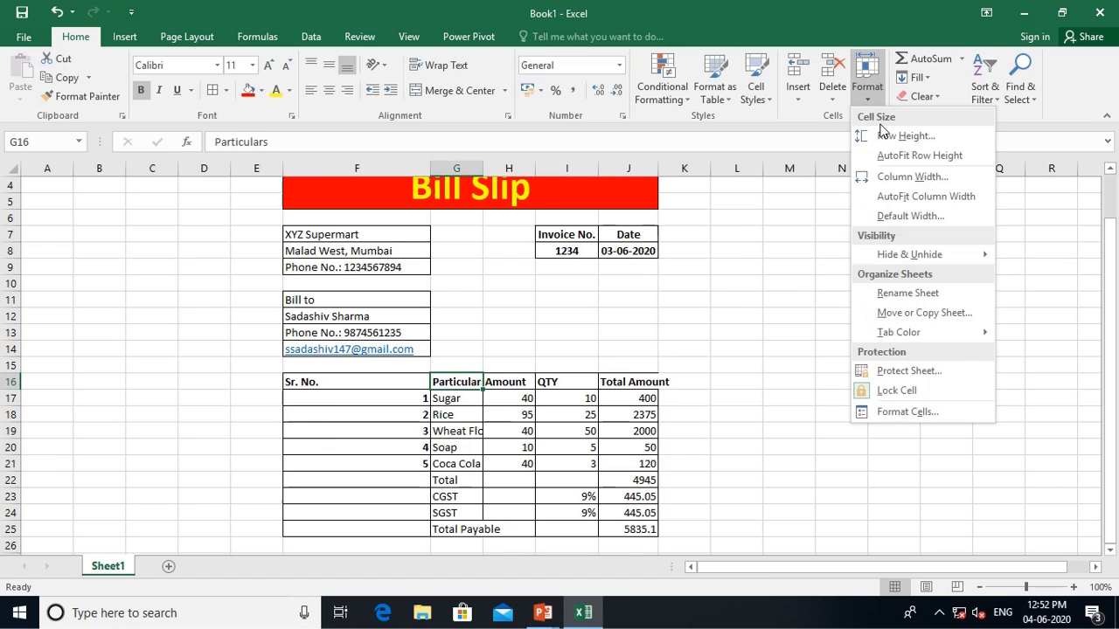
left_click(909, 176)
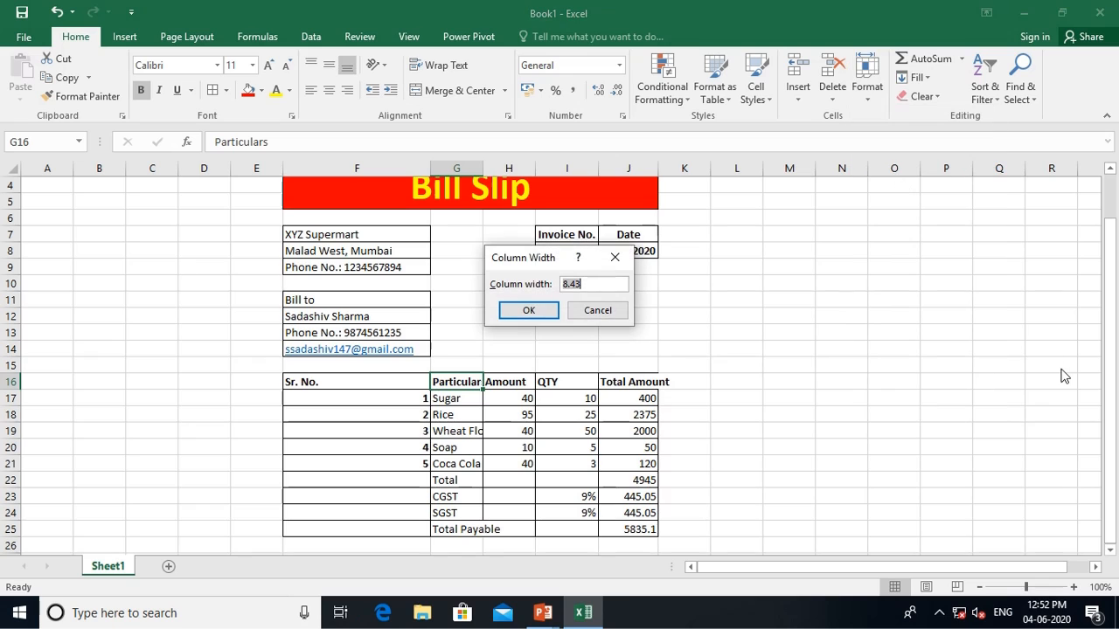
type("25")
key("Return")
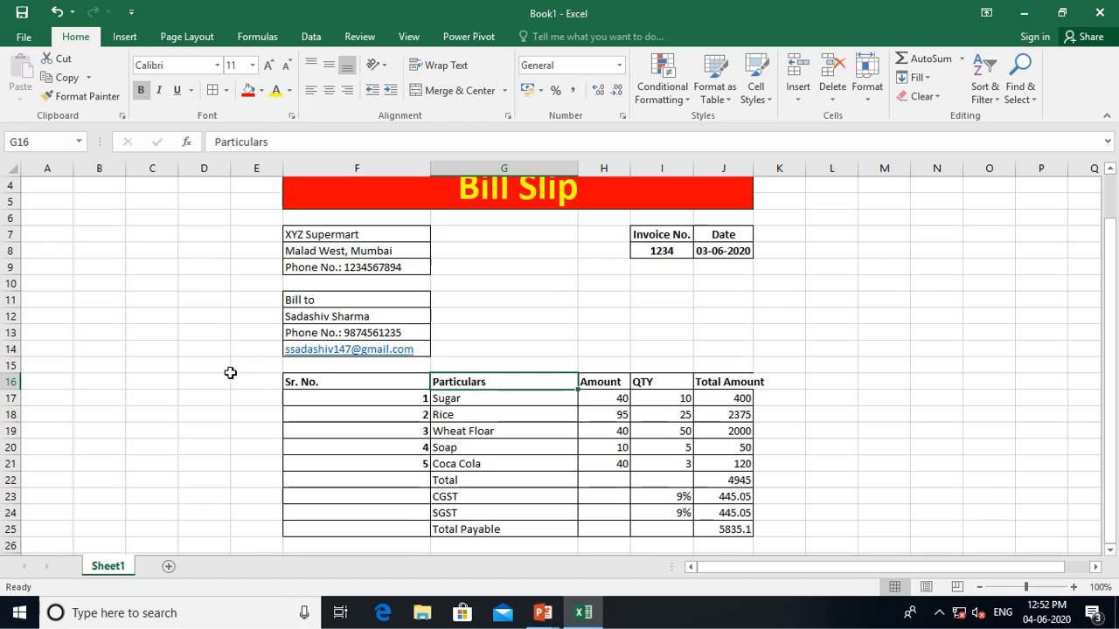
Centre the F16:J16 headings horizontally and vertically, and autofit column J for 'Total Amount'
left_click_drag(324, 382, 734, 382)
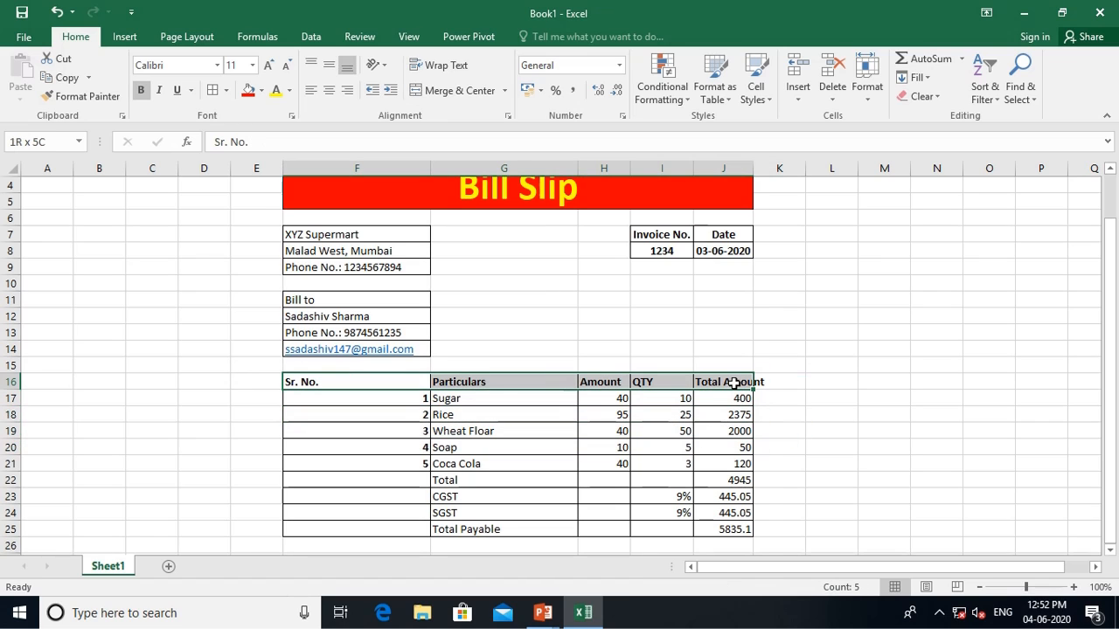
left_click(328, 90)
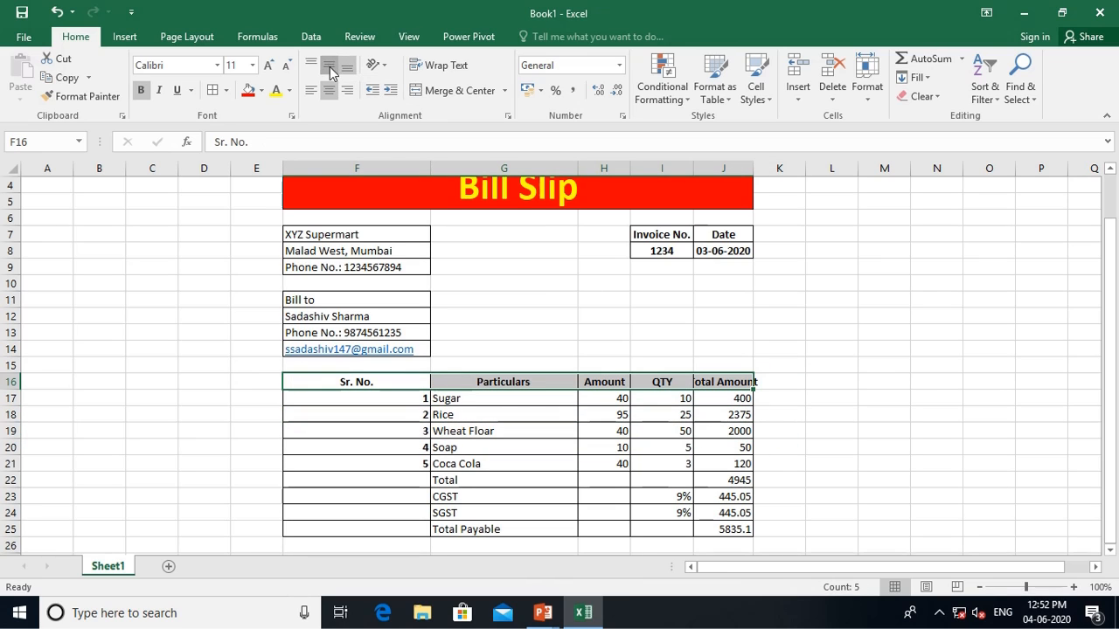
left_click(329, 69)
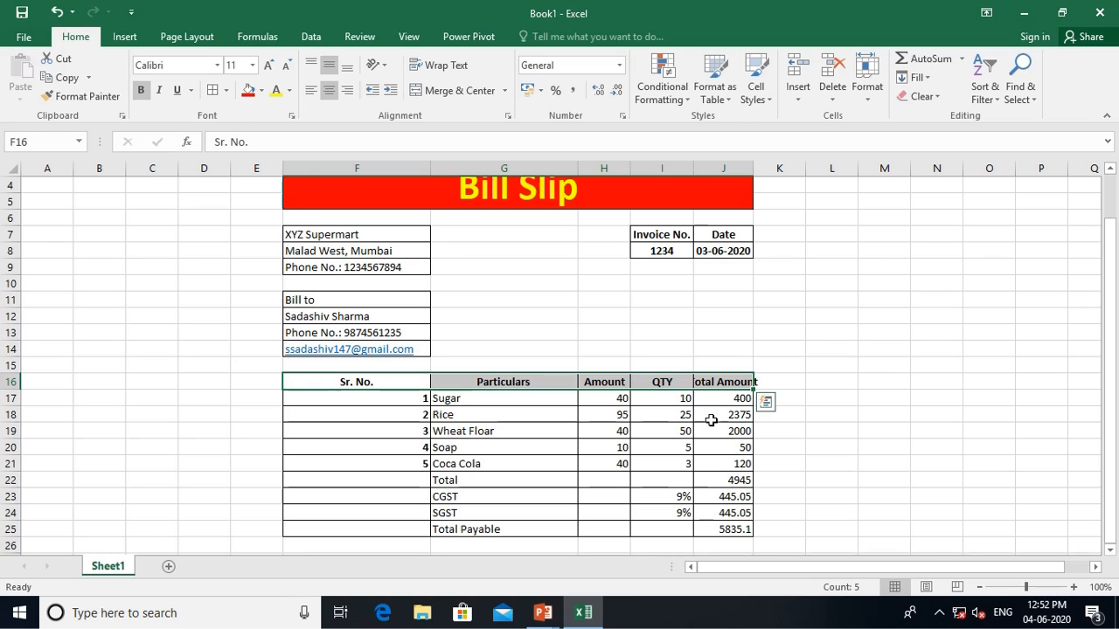
left_click(739, 387)
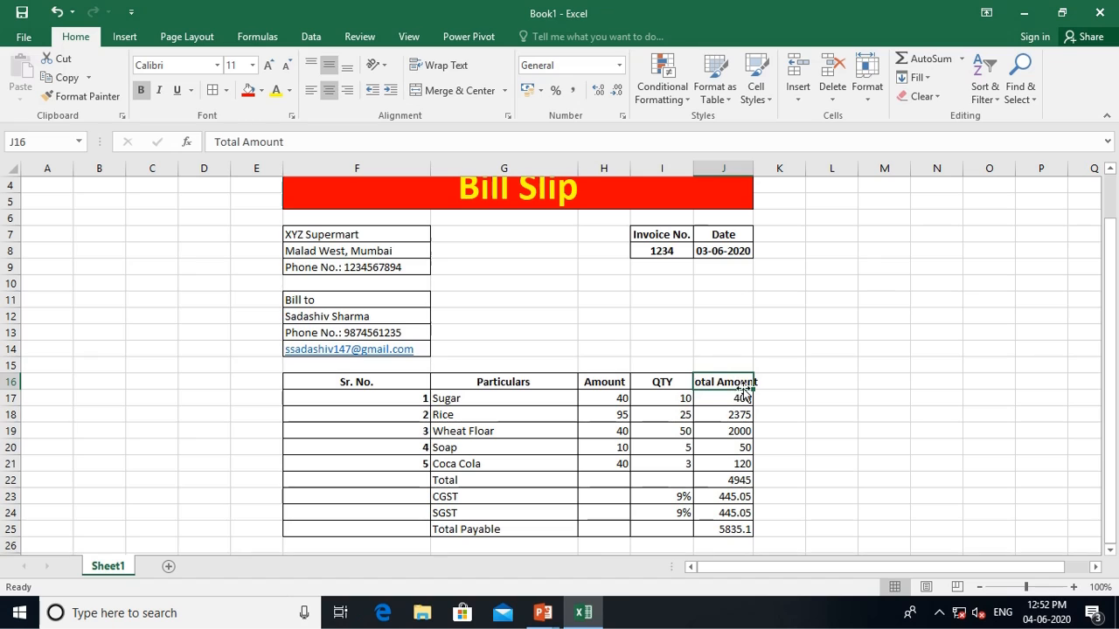
double_click(752, 168)
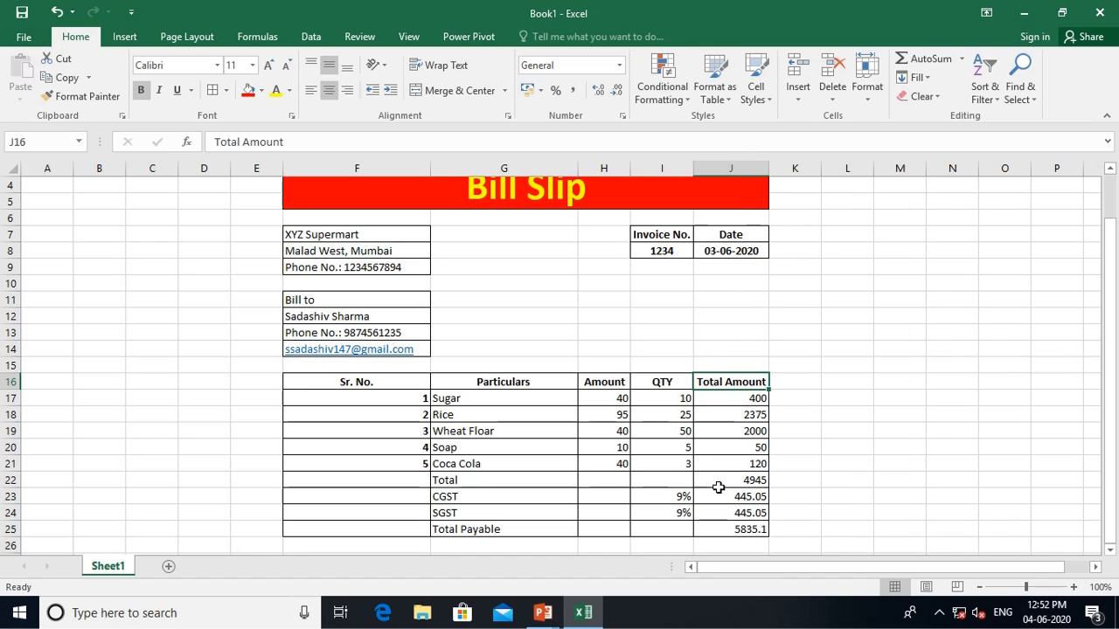
left_click(750, 482)
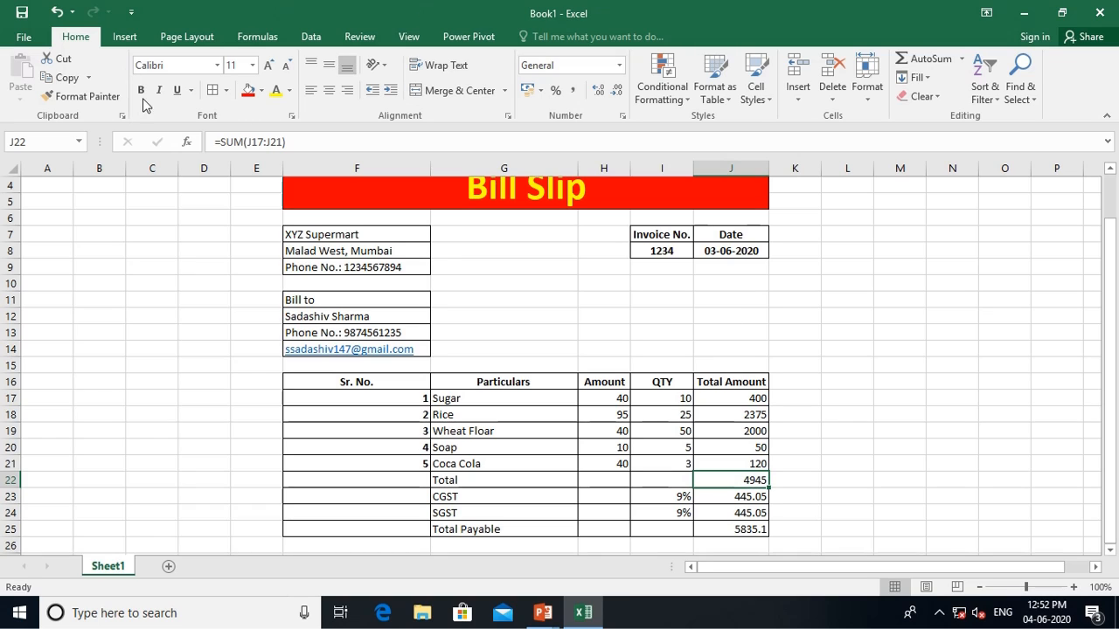
Bold the 4945 total and the Total Payable amount, displaying the latter as 5835
left_click(141, 90)
left_click(710, 530)
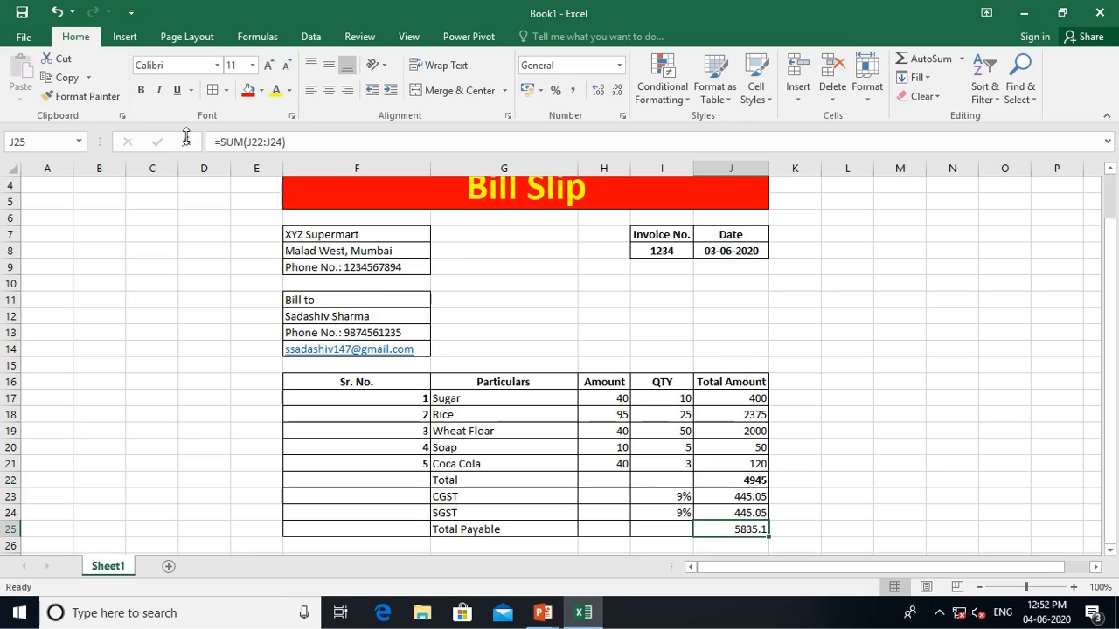
left_click(141, 90)
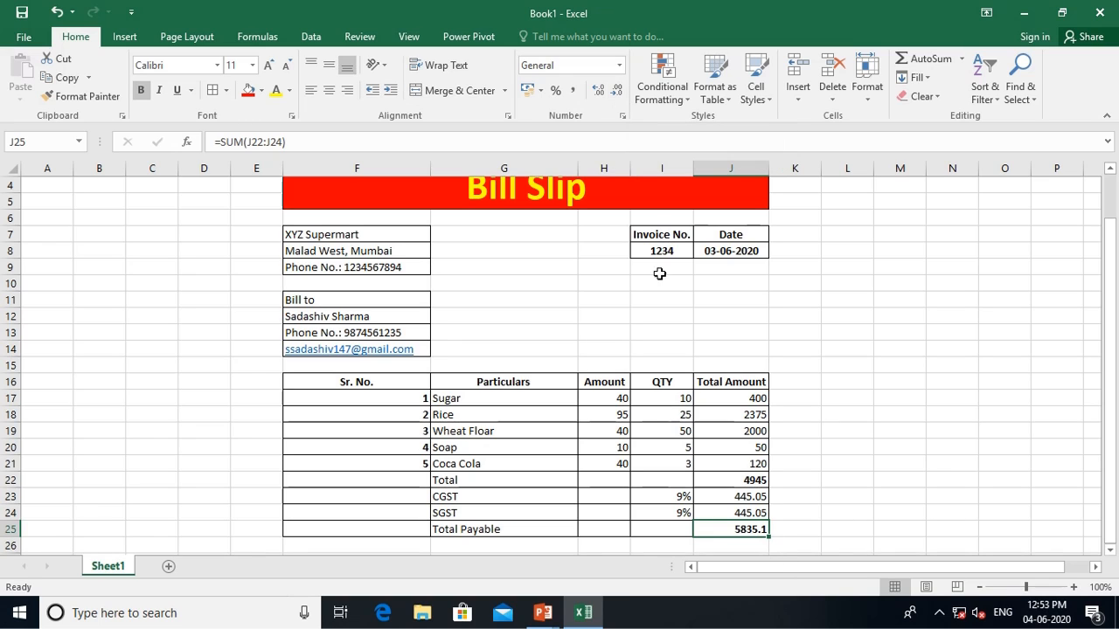
left_click(617, 92)
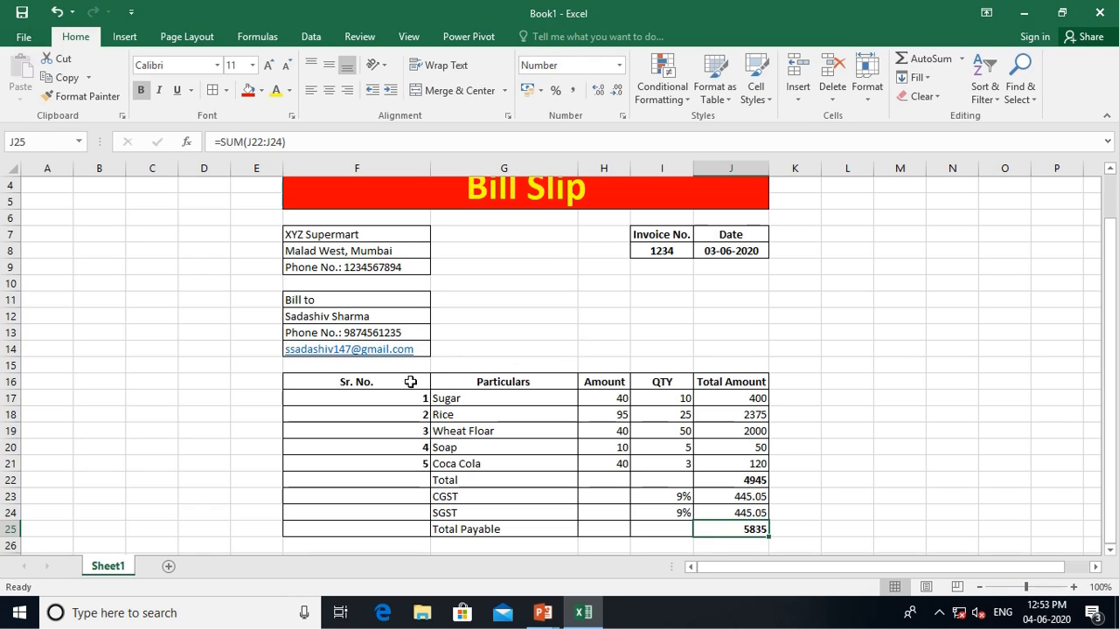
mouse_move(410, 382)
left_mouse_down()
mouse_move(564, 415)
mouse_move(632, 507)
mouse_move(715, 532)
left_mouse_up()
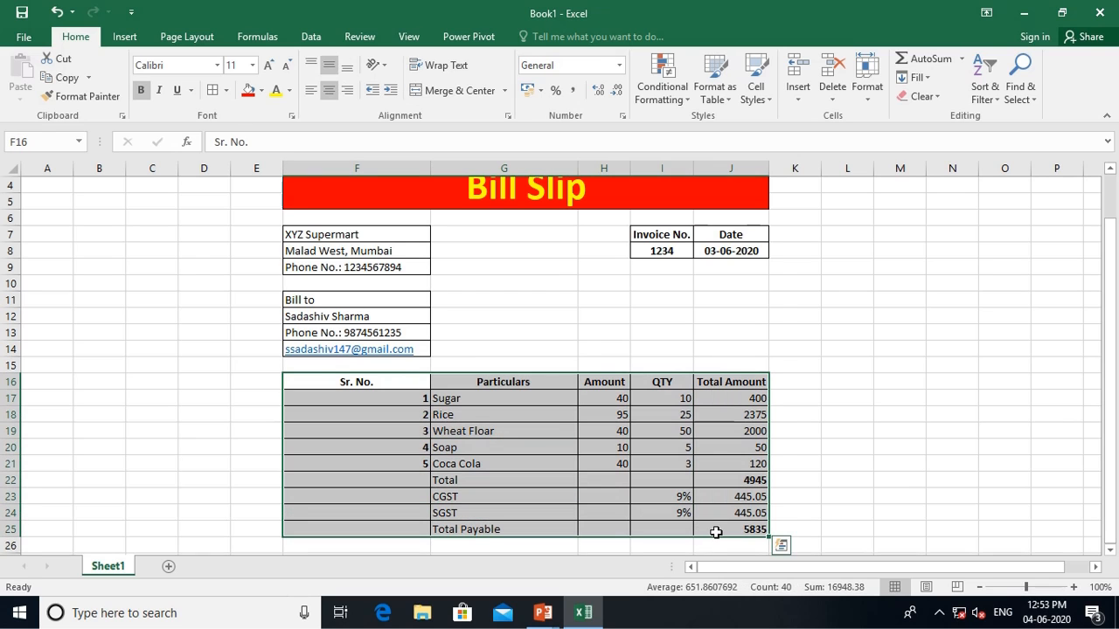
Convert F16:J25 into a table with headers, a grey-blue Medium style and no filter arrows
left_click(131, 40)
left_click(147, 87)
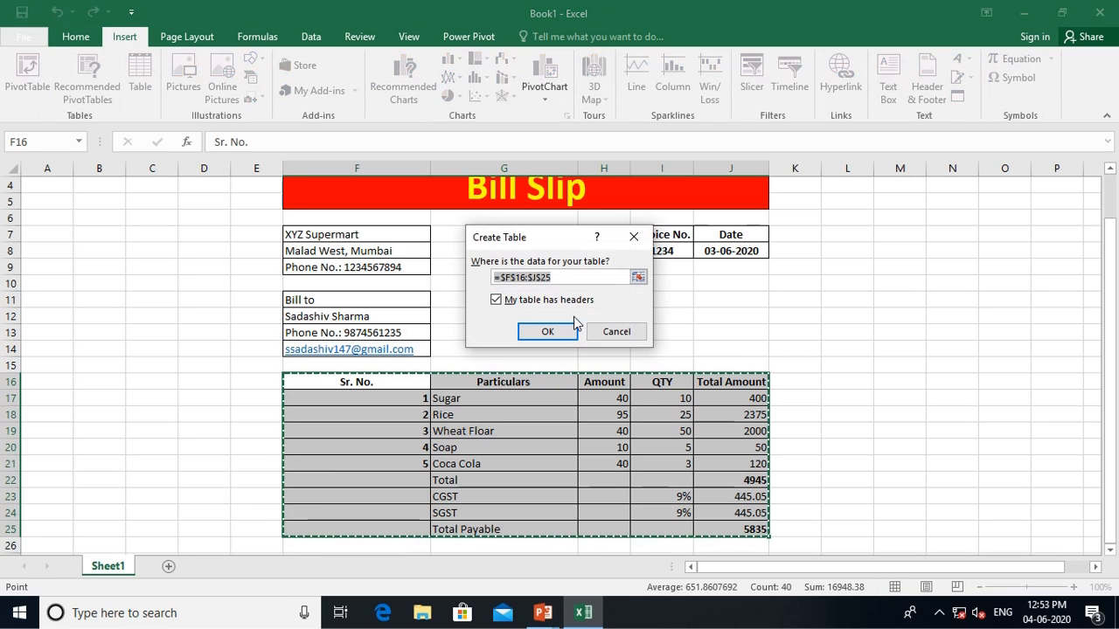
left_click(554, 331)
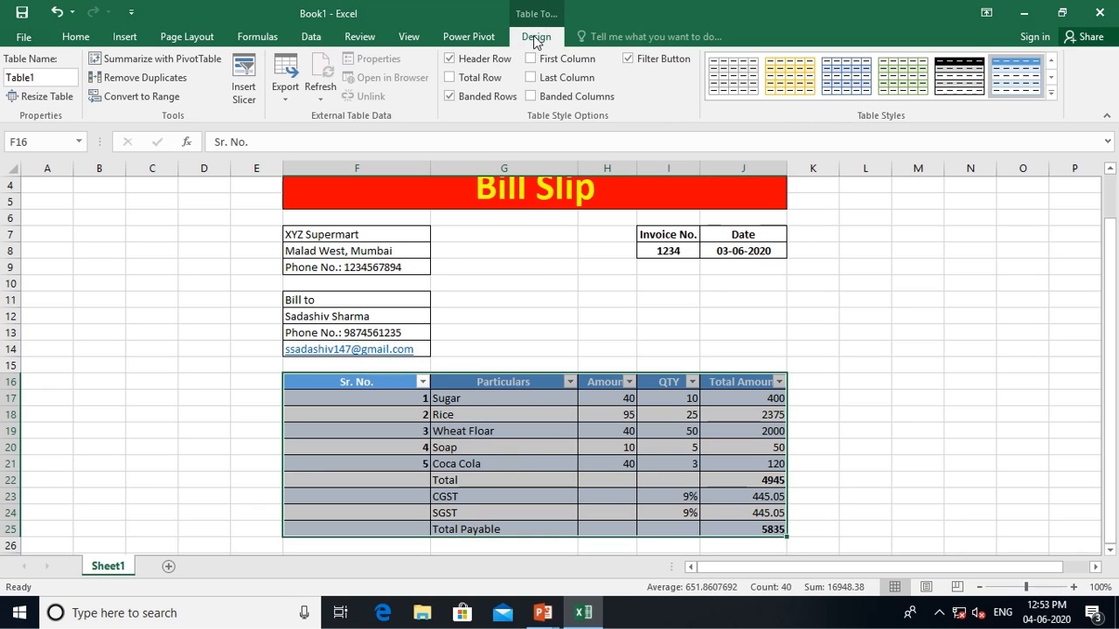
left_click(1051, 93)
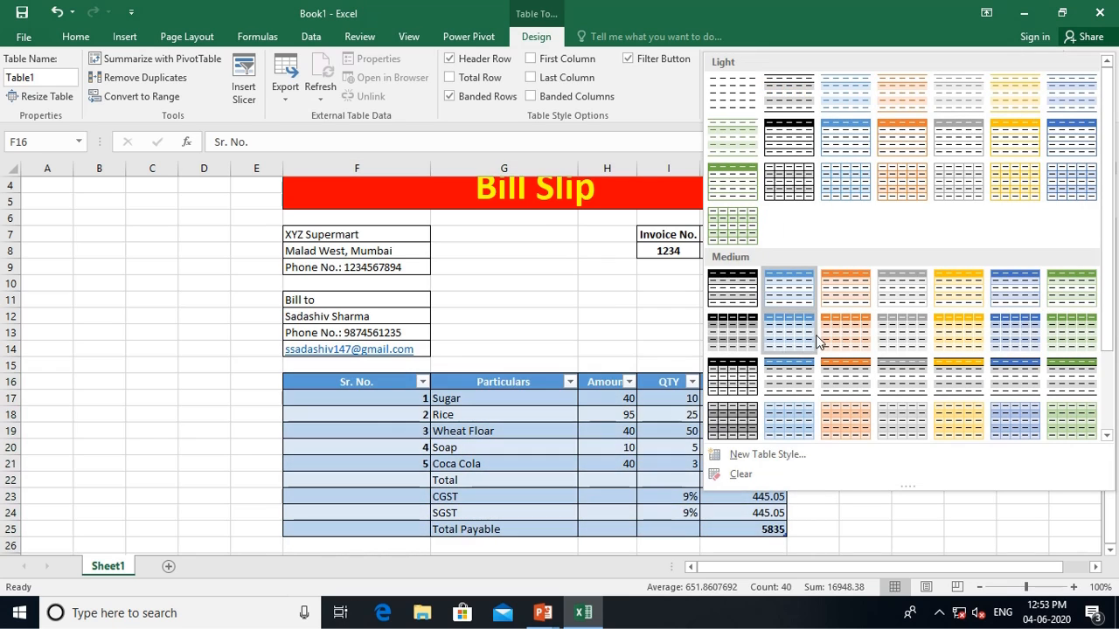
left_click(1012, 325)
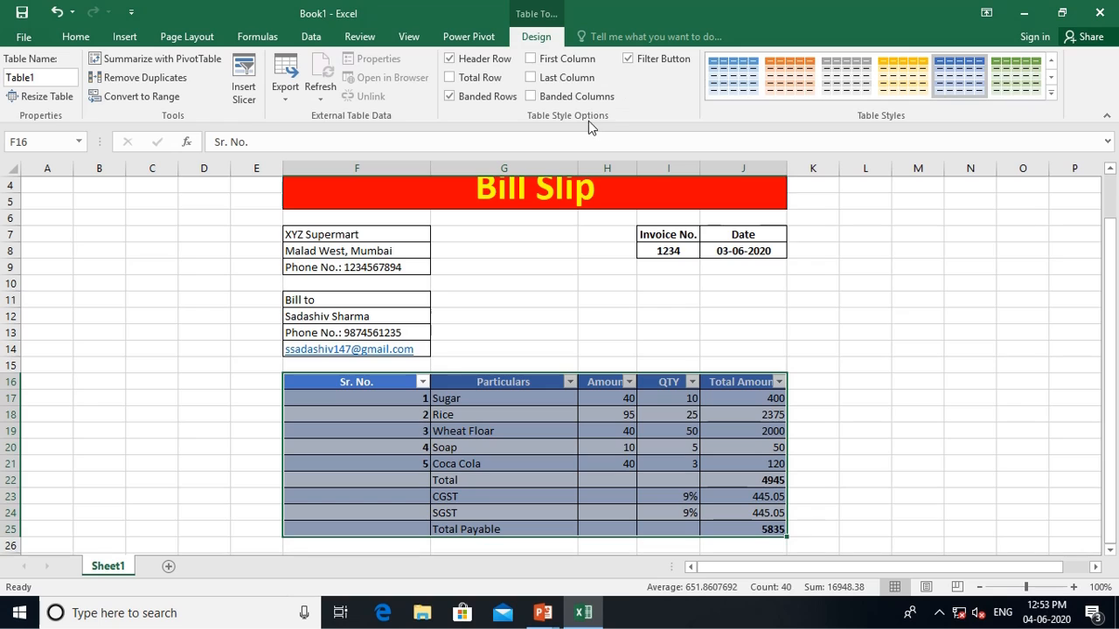
left_click(629, 59)
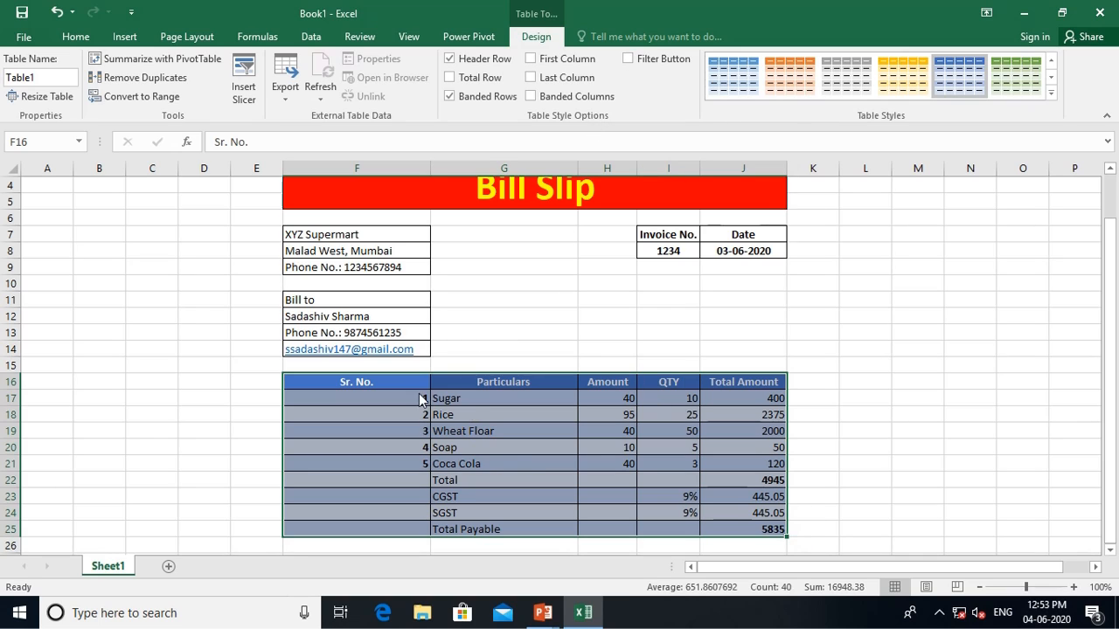
left_click(535, 479)
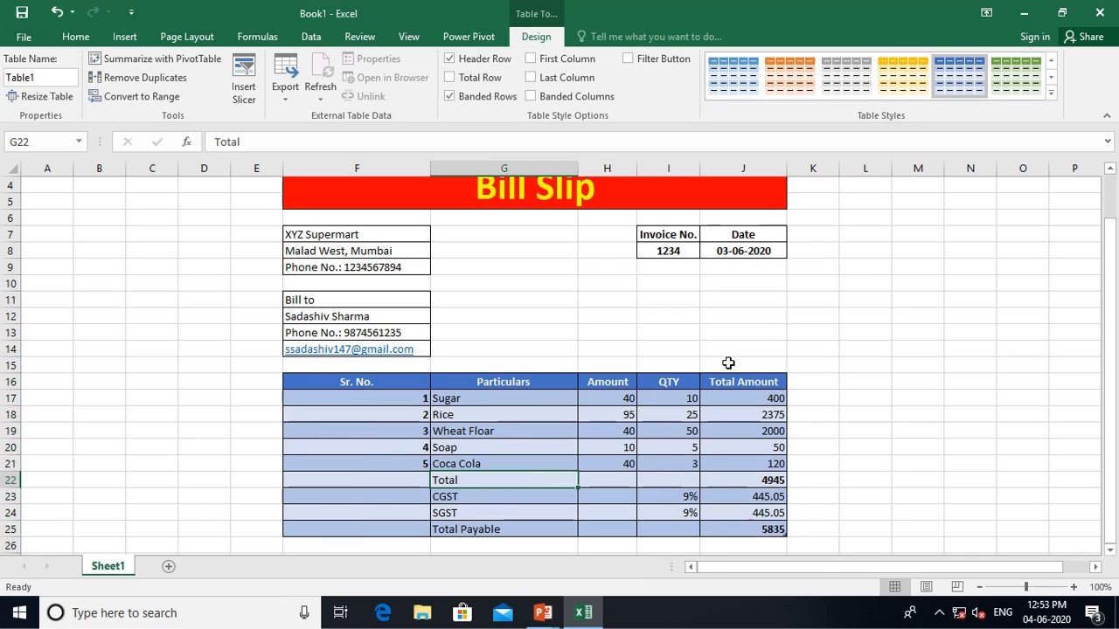
Restyle the table cells F16:I25 with a grey-banded Medium table style
left_click_drag(393, 385, 738, 528)
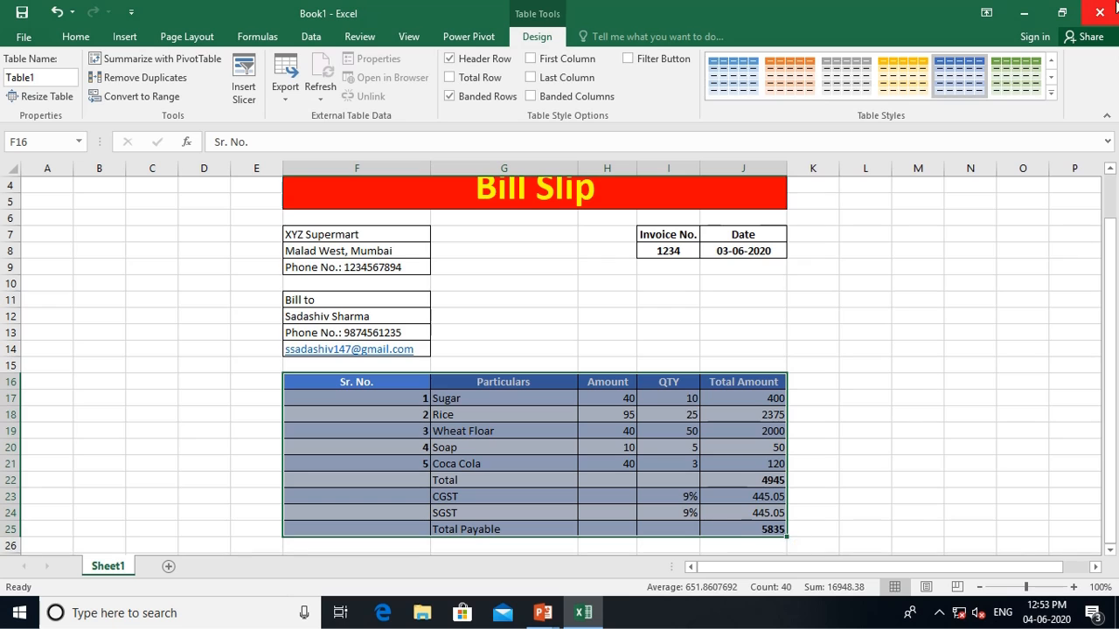
left_click(1051, 92)
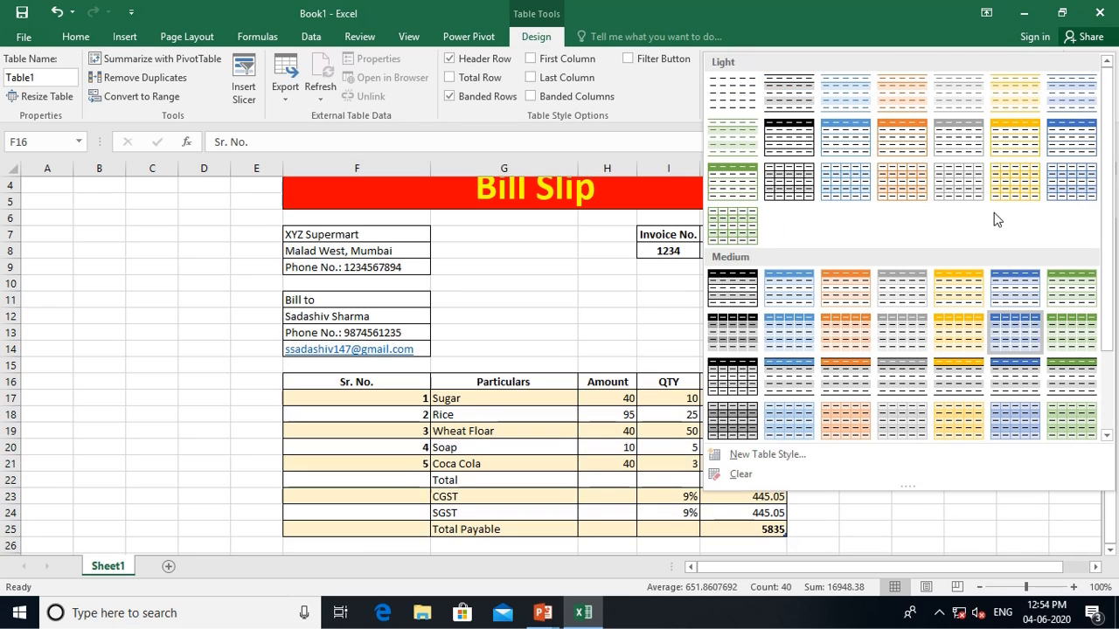
left_click(791, 382)
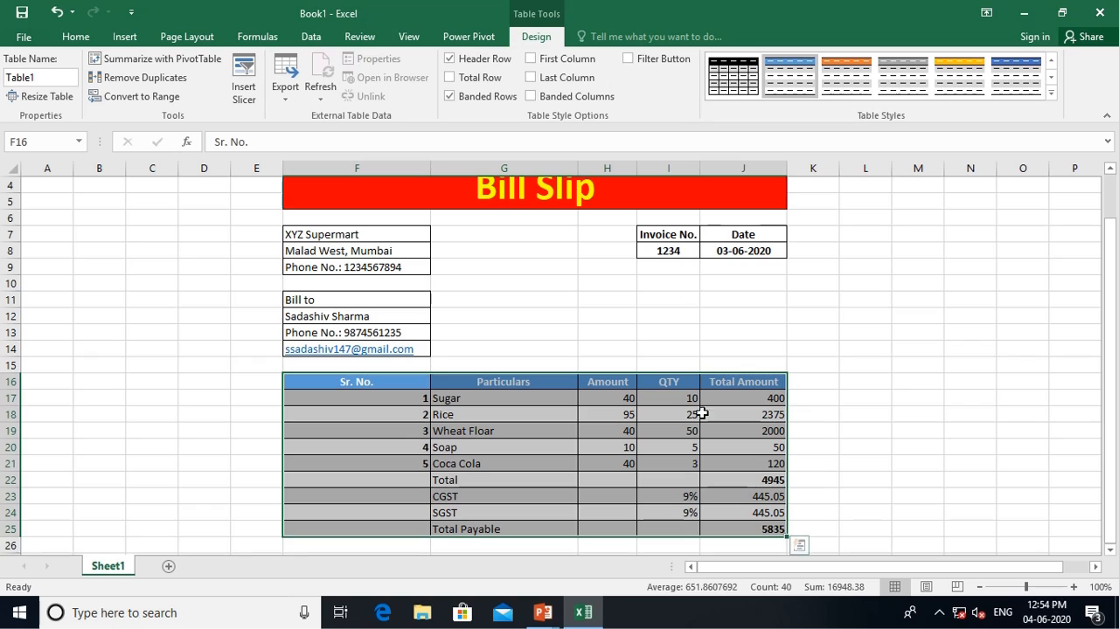
left_click(604, 445)
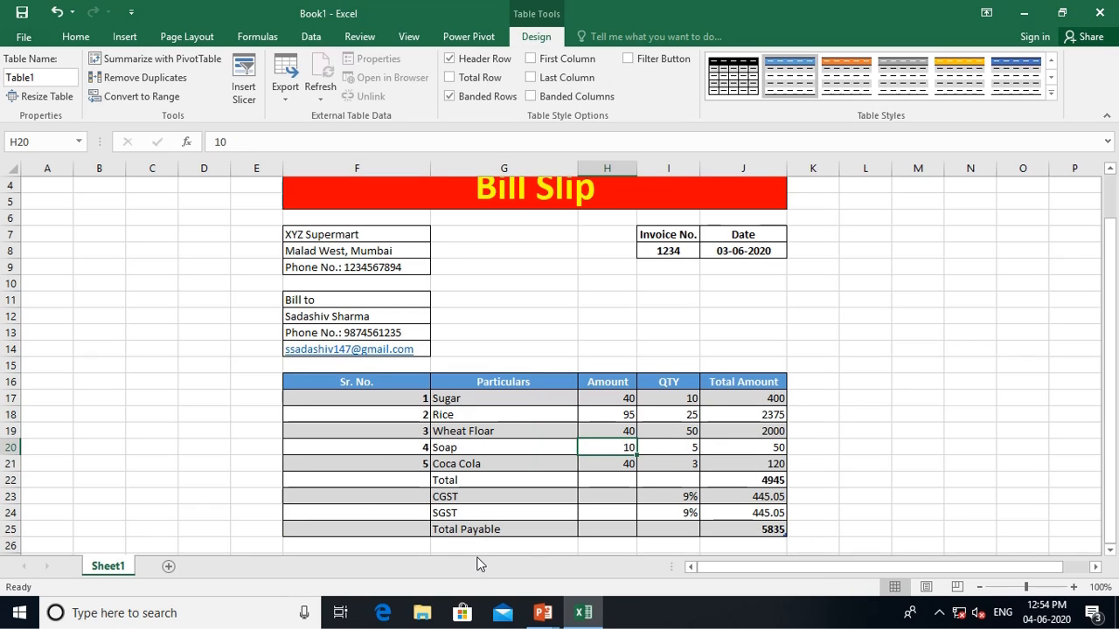
Bold the Total Payable, Total, CGST and SGST labels
left_click(509, 526)
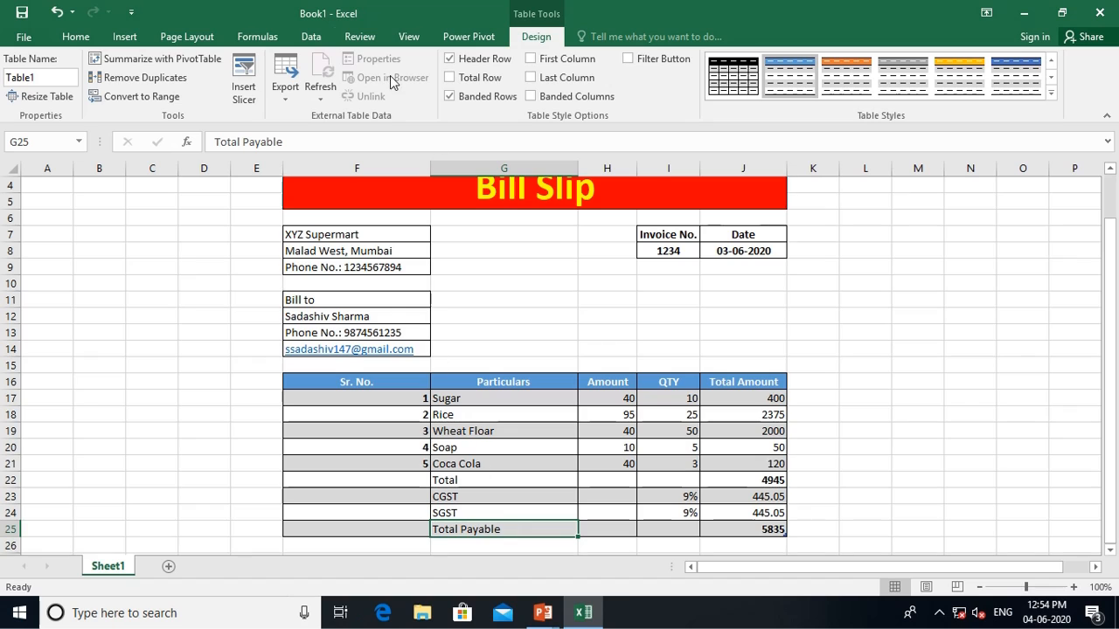
left_click(76, 37)
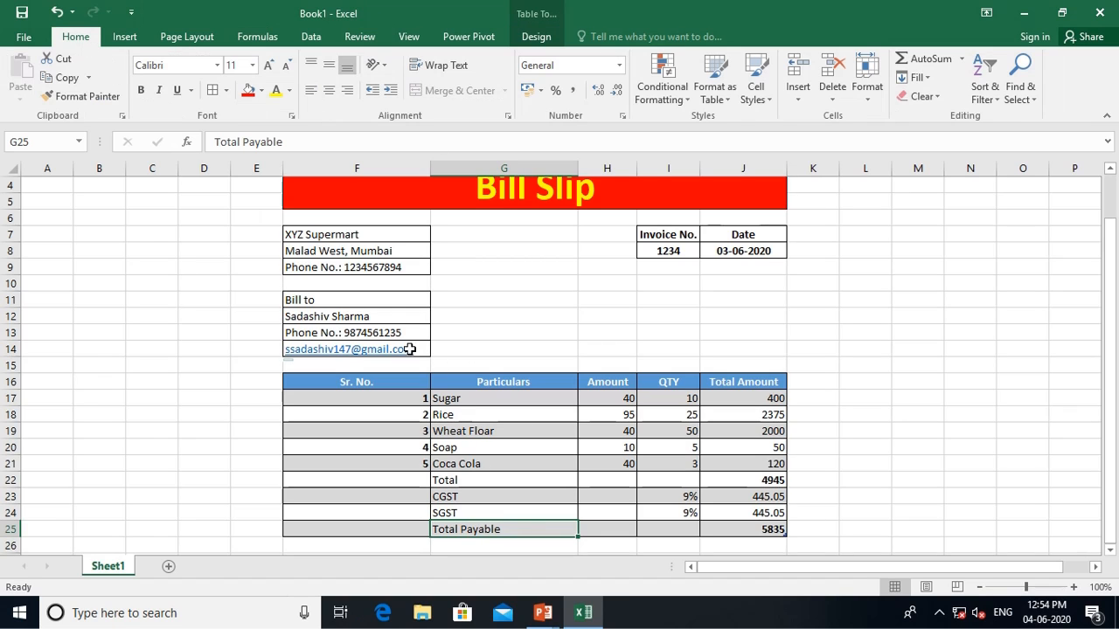
left_click(141, 90)
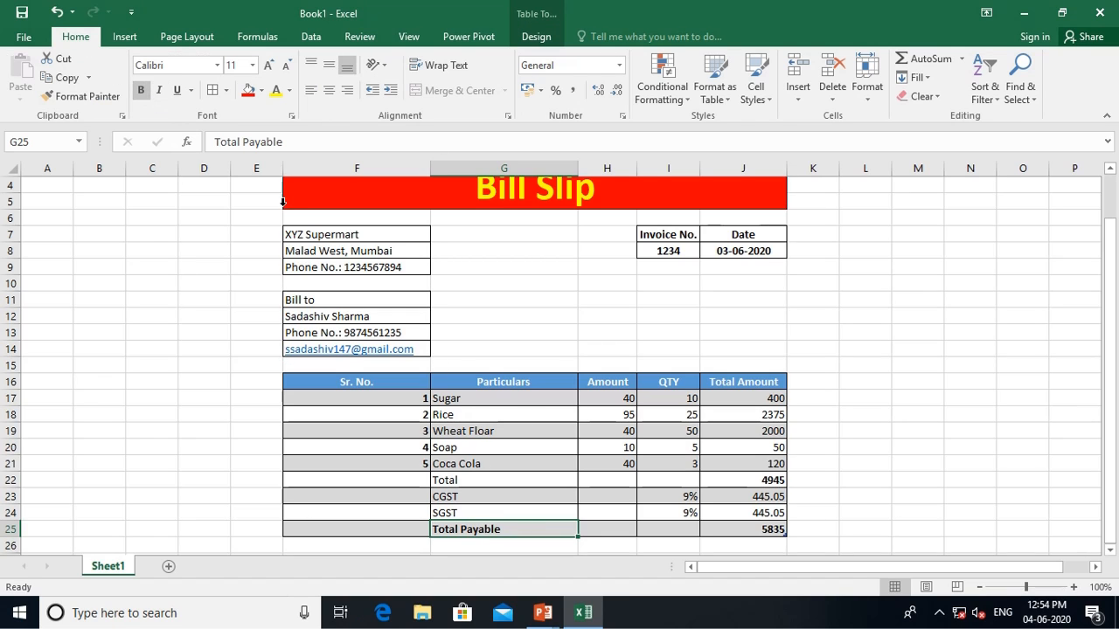
left_click_drag(463, 479, 458, 513)
left_click(141, 90)
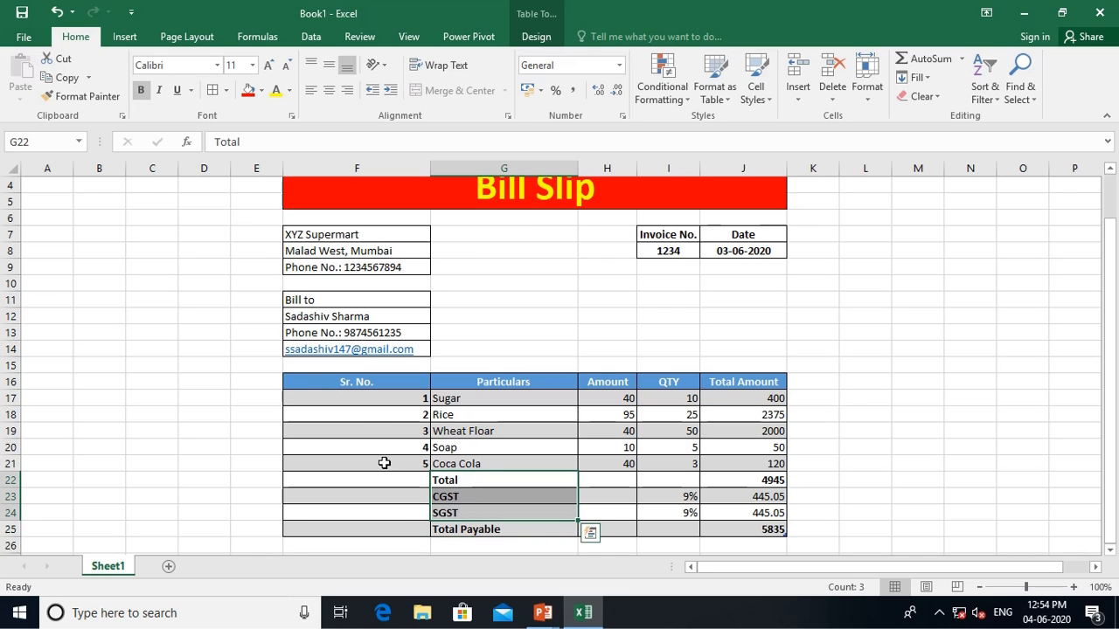
left_click(382, 462)
Save the workbook as 'bill slip' in Documents, then show the 'What Is Chart?' slide
key("ctrl+s")
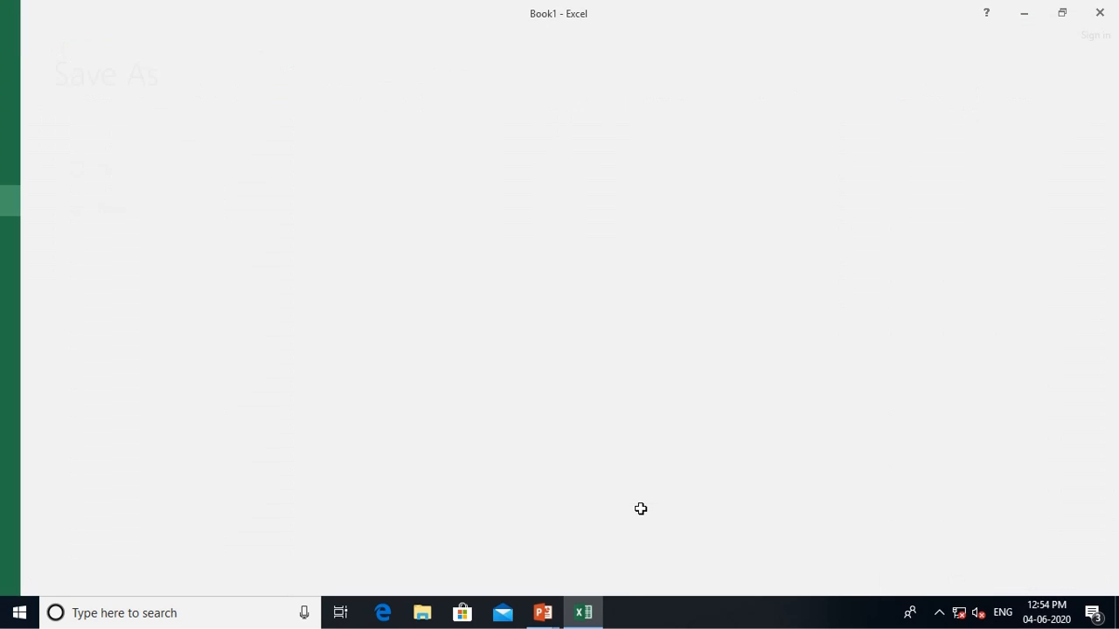
key("Escape")
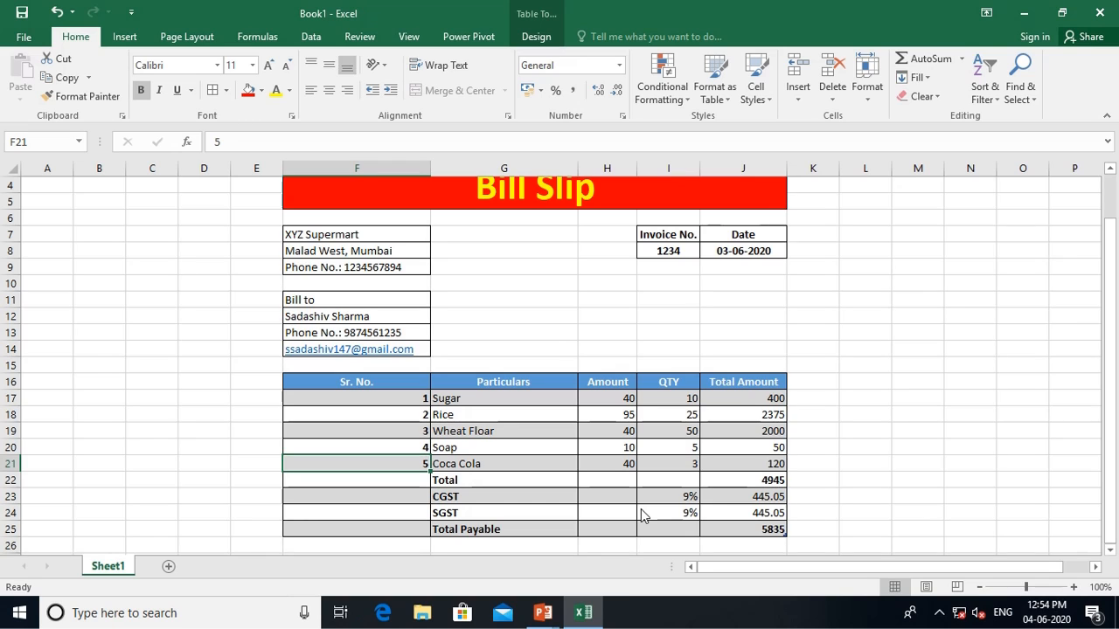
key("ctrl+s")
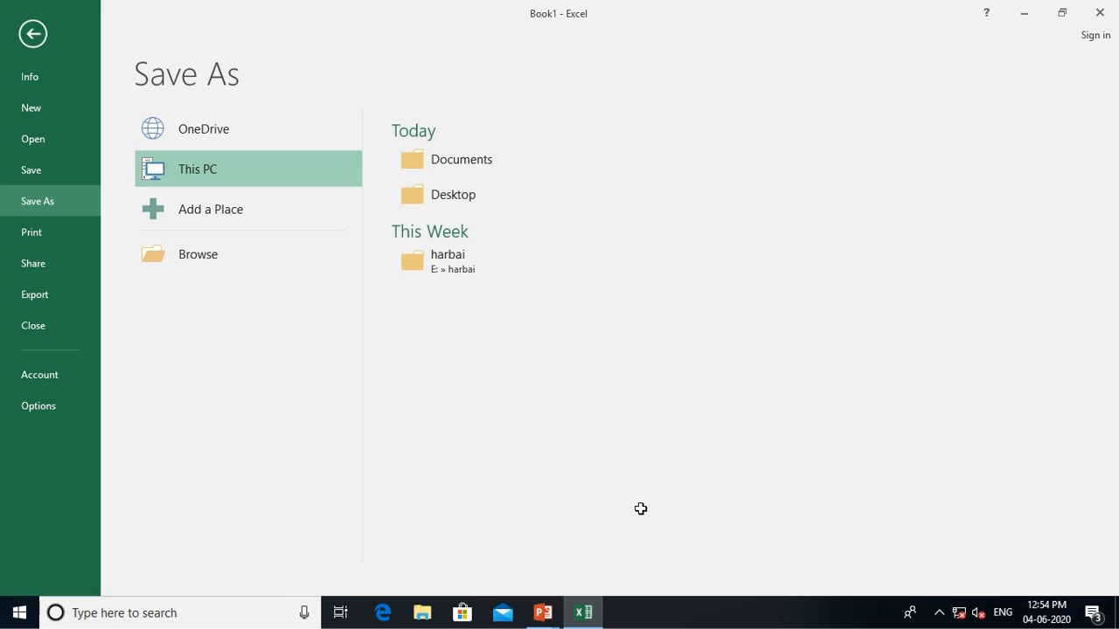
key("Escape")
left_click(35, 42)
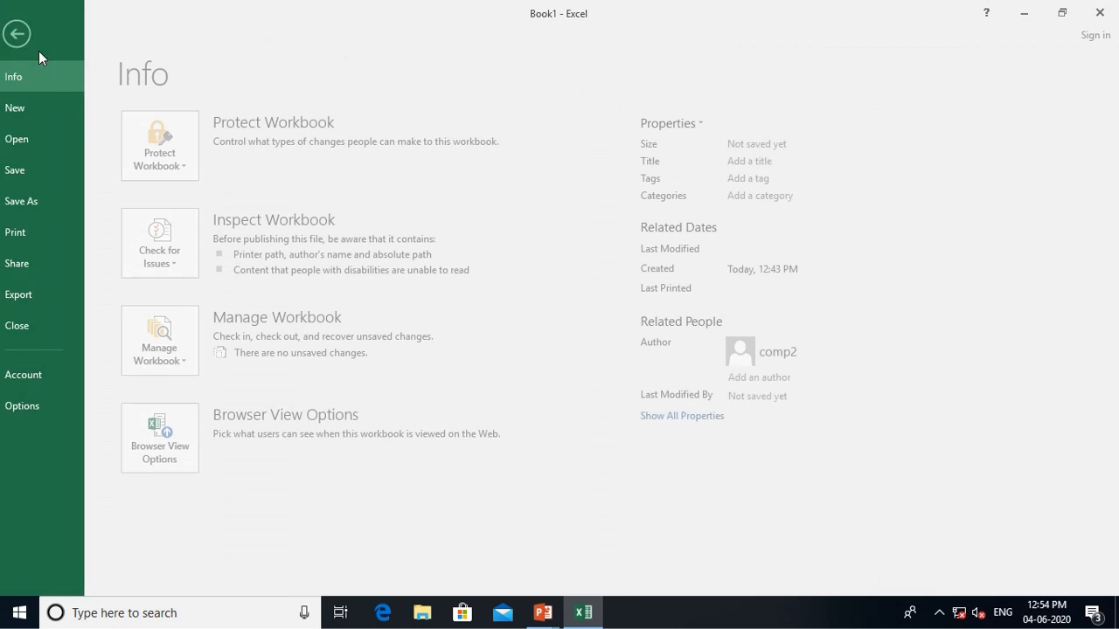
left_click(35, 198)
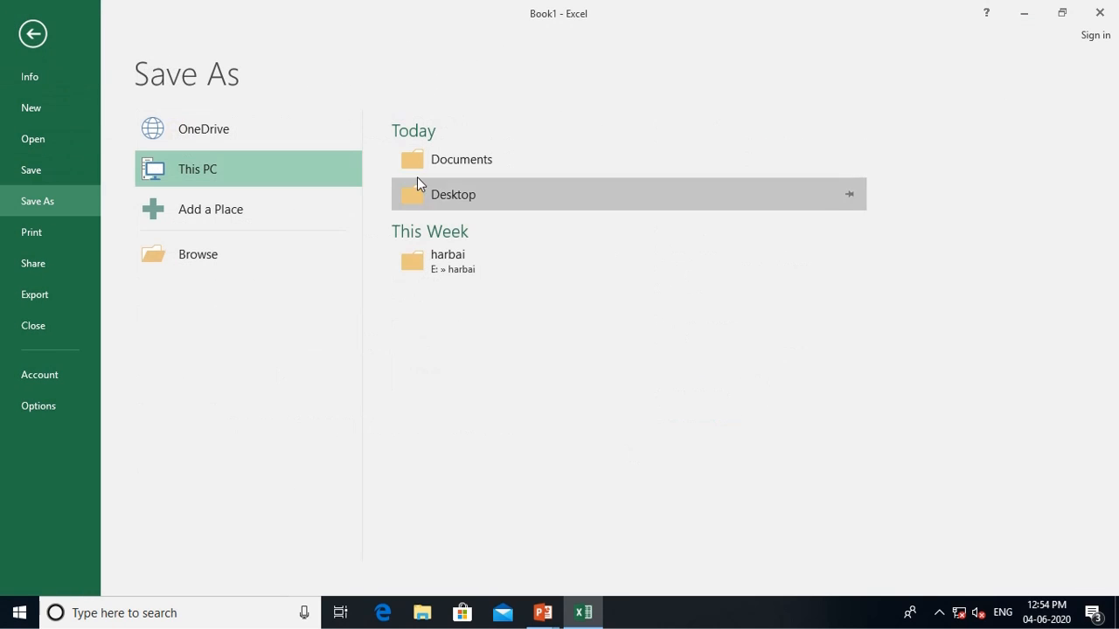
left_click(472, 157)
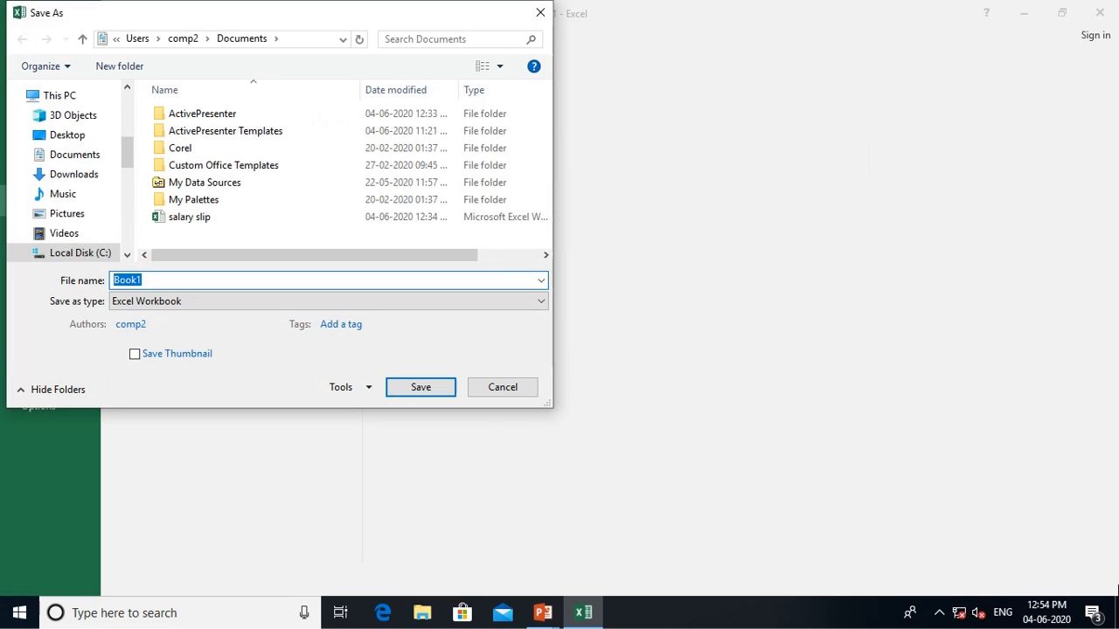
type("bill slip")
key("Return")
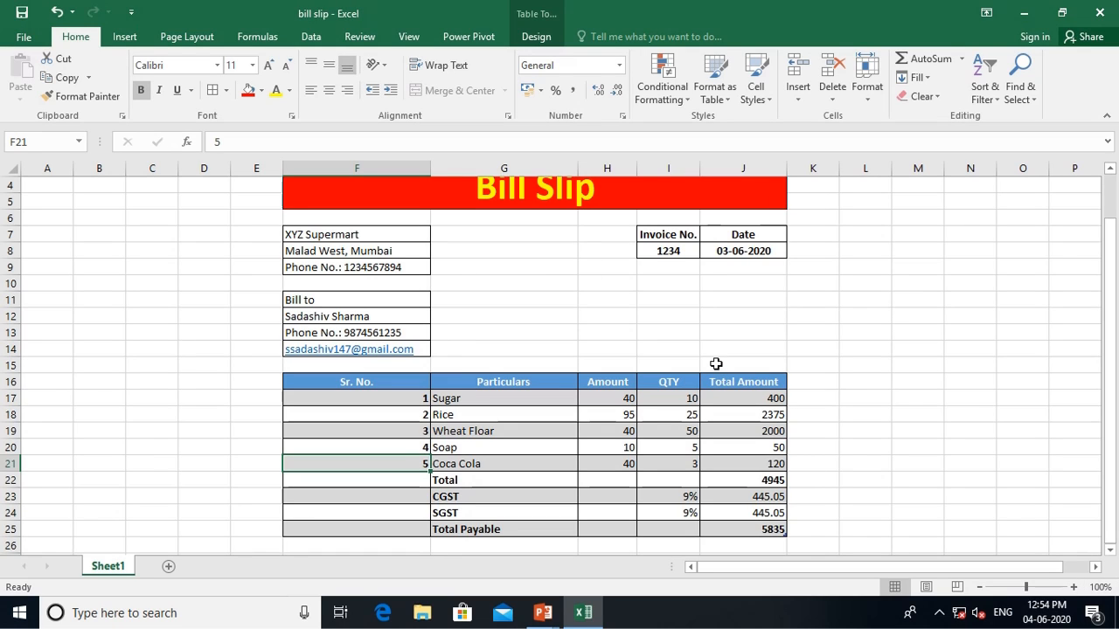
key("alt+Tab")
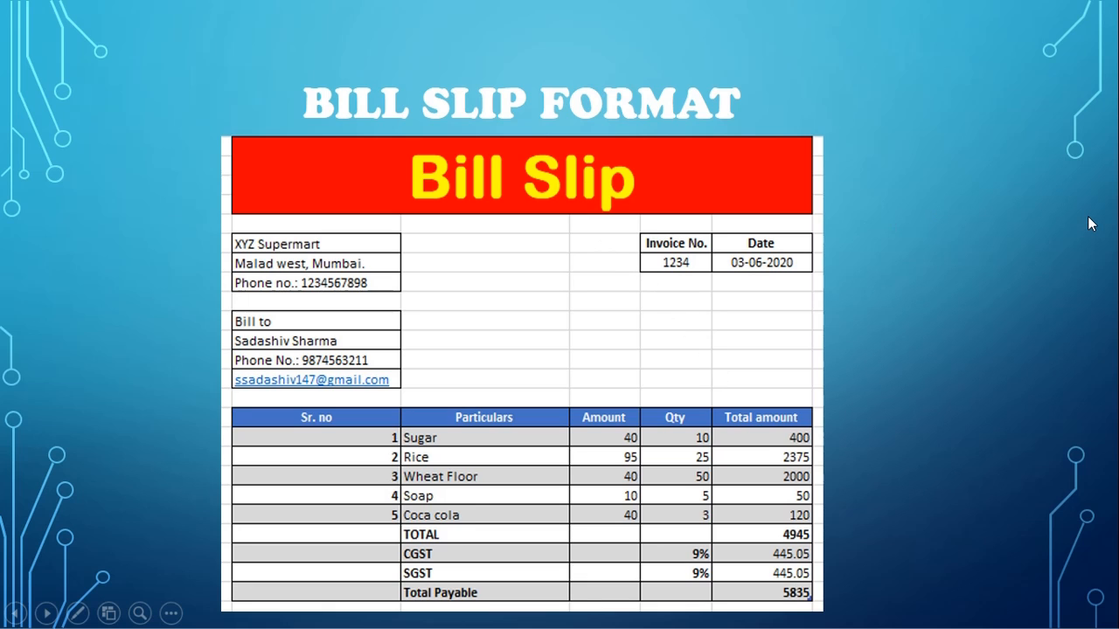
key("Right")
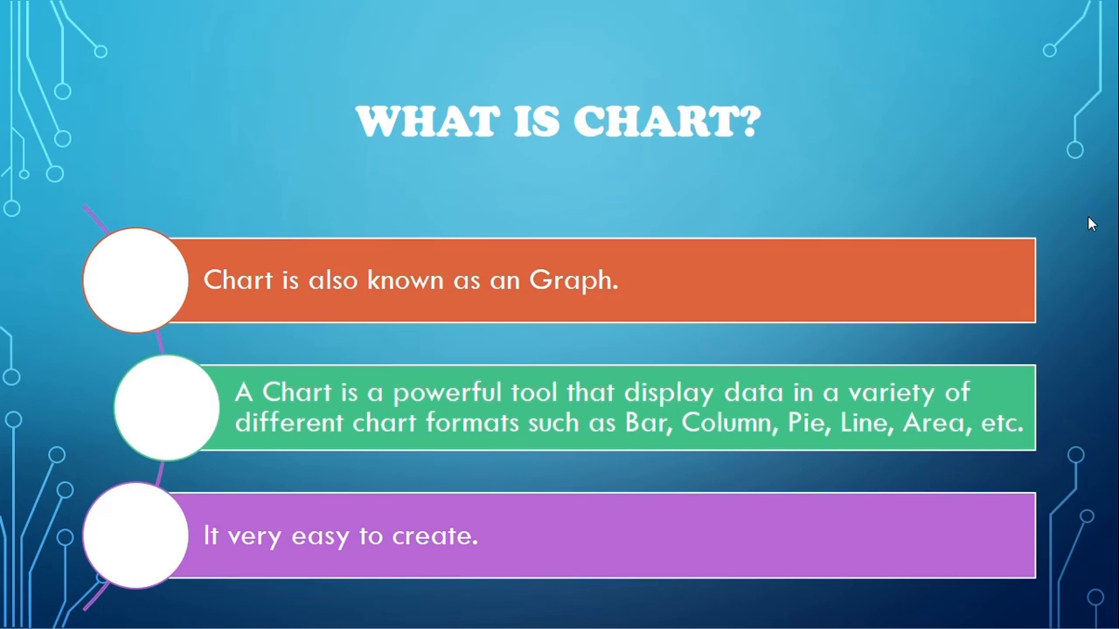
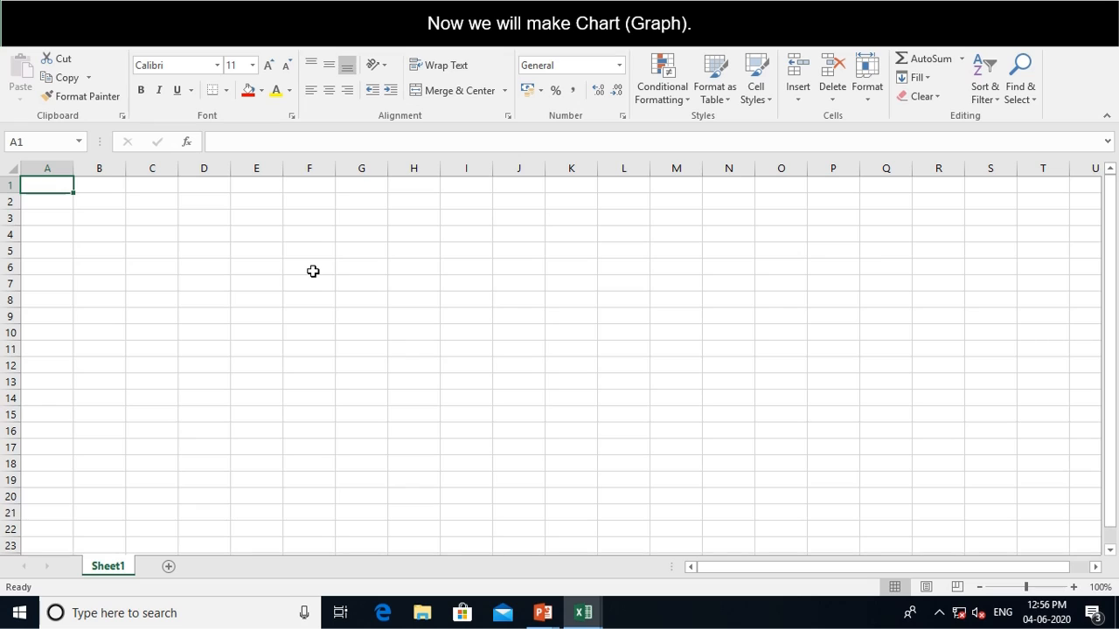
Merge F3:K5 into one red-filled cell and enter the title 'Sales Chart'
left_click_drag(308, 219, 557, 256)
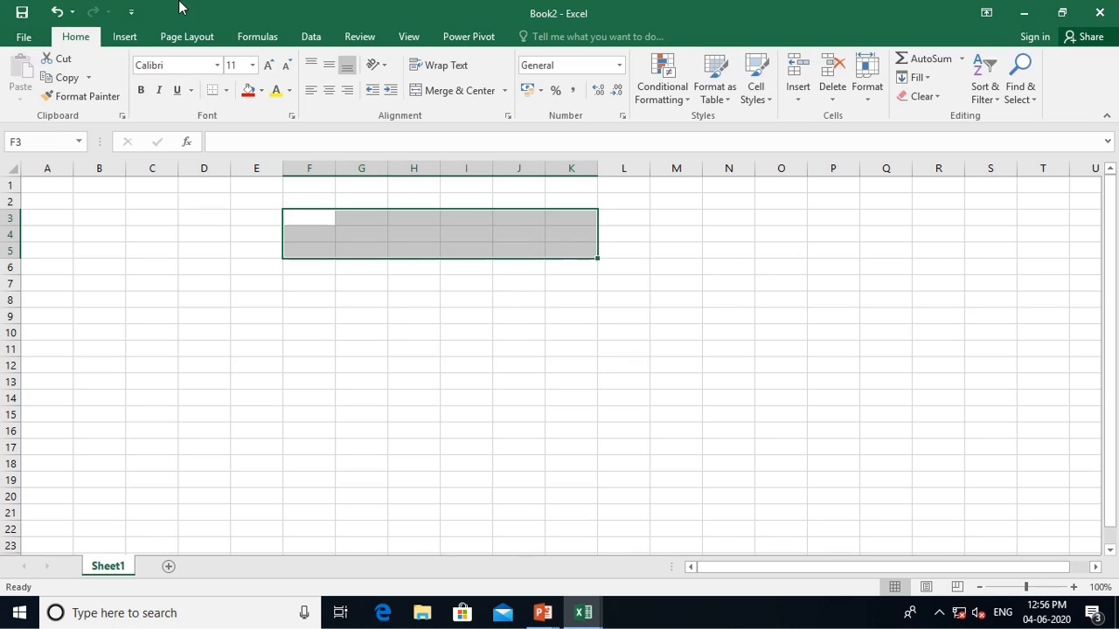
left_click(421, 95)
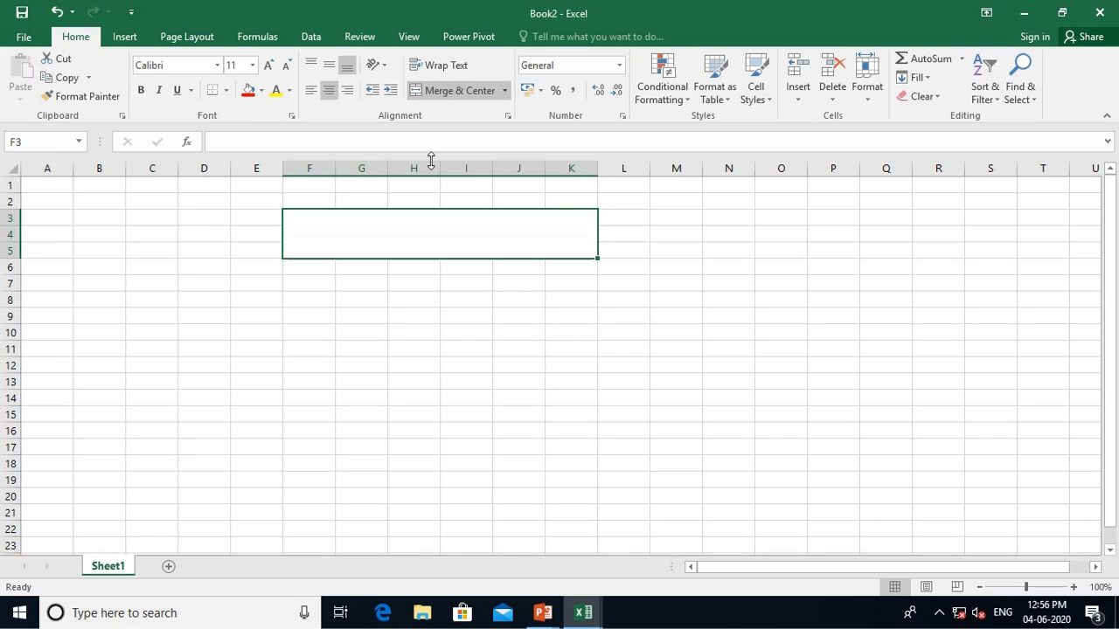
left_click(250, 91)
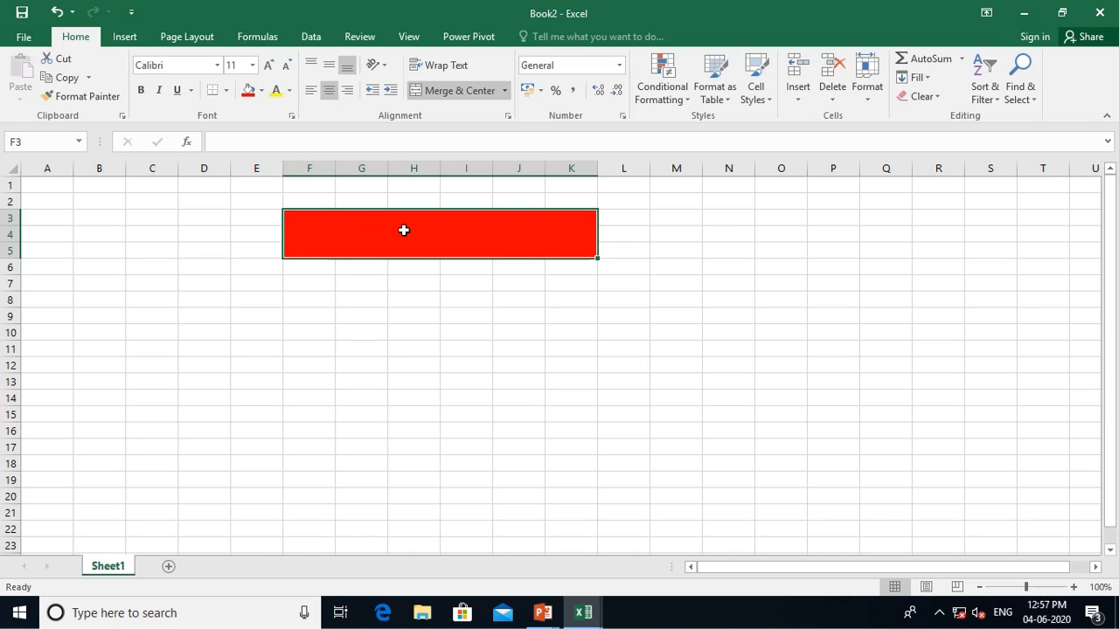
type("Sale")
key("BackSpace")
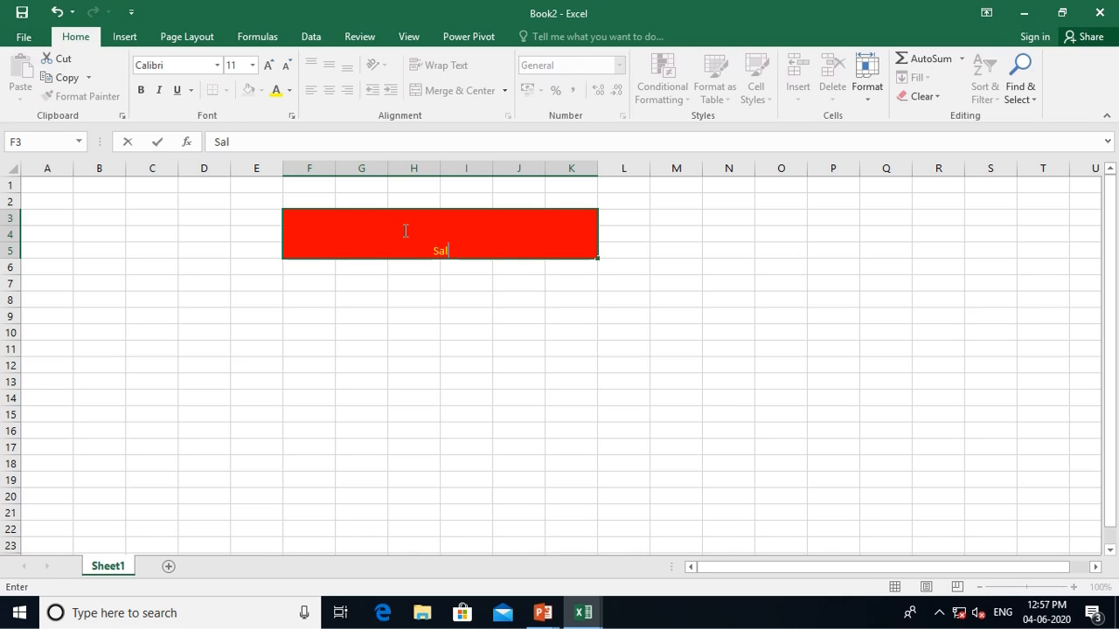
type("es Chart")
key("Return")
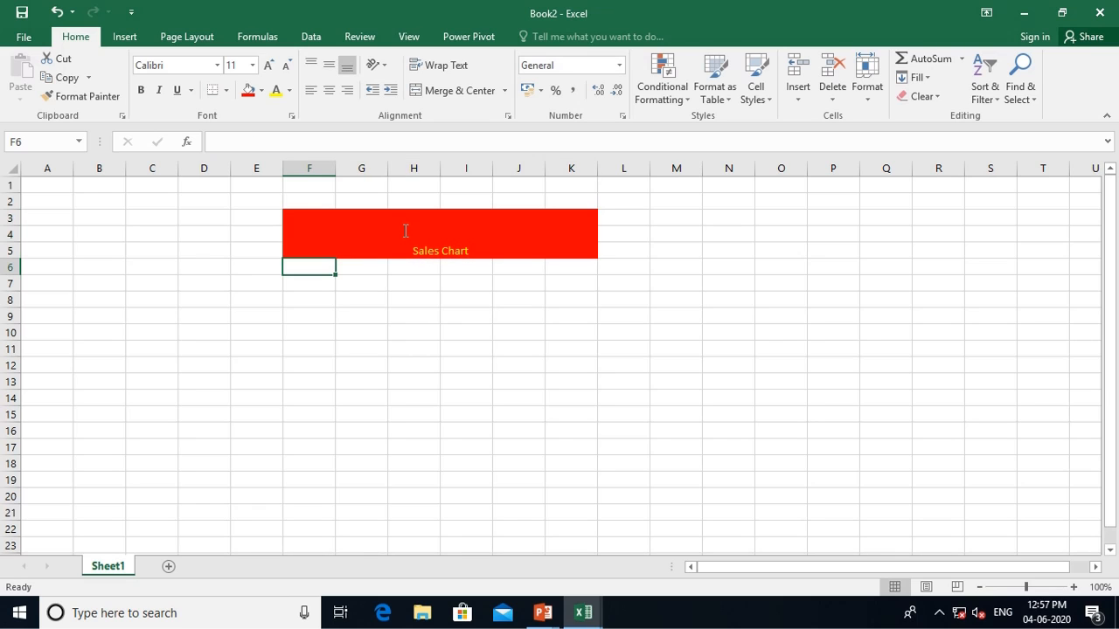
Make the 'Sales Chart' title bold at 36 pt
left_click(406, 231)
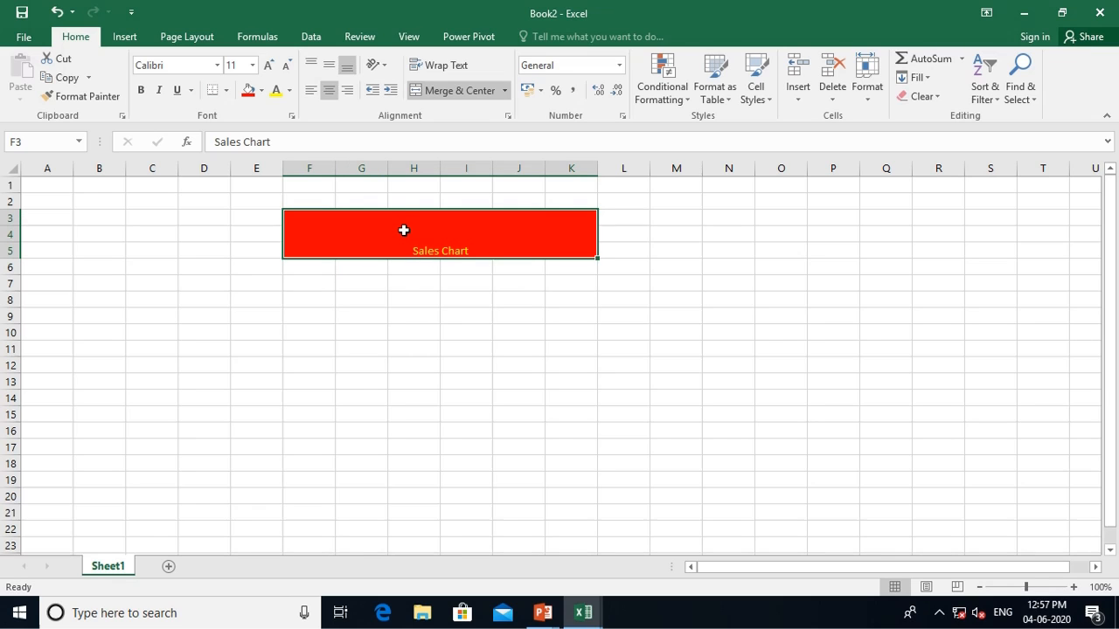
left_click(141, 90)
left_click(268, 65)
left_click(269, 66)
left_click(268, 66)
left_click(268, 66)
left_click(268, 66)
left_click(268, 65)
left_click(268, 66)
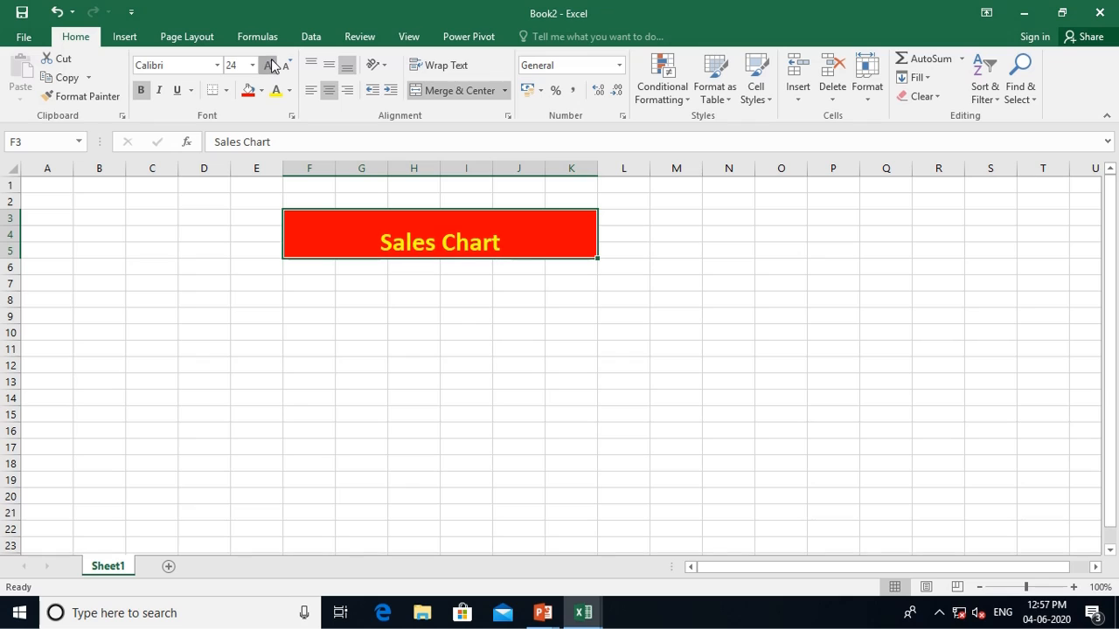
left_click(269, 66)
left_click(269, 66)
left_click(268, 66)
left_click(269, 66)
left_click(287, 66)
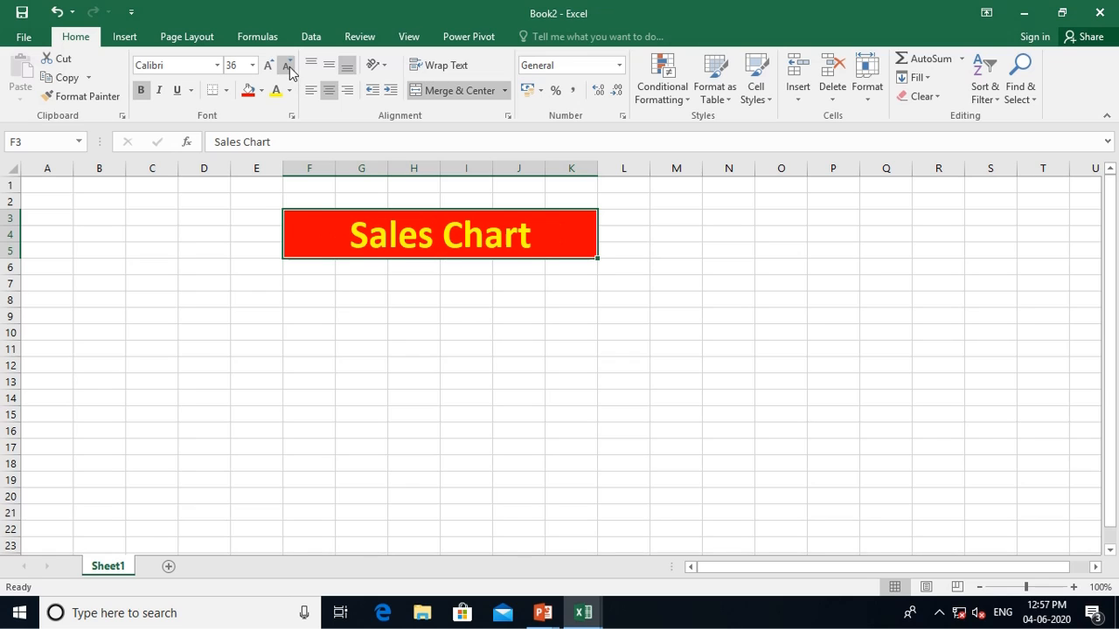
left_click(304, 295)
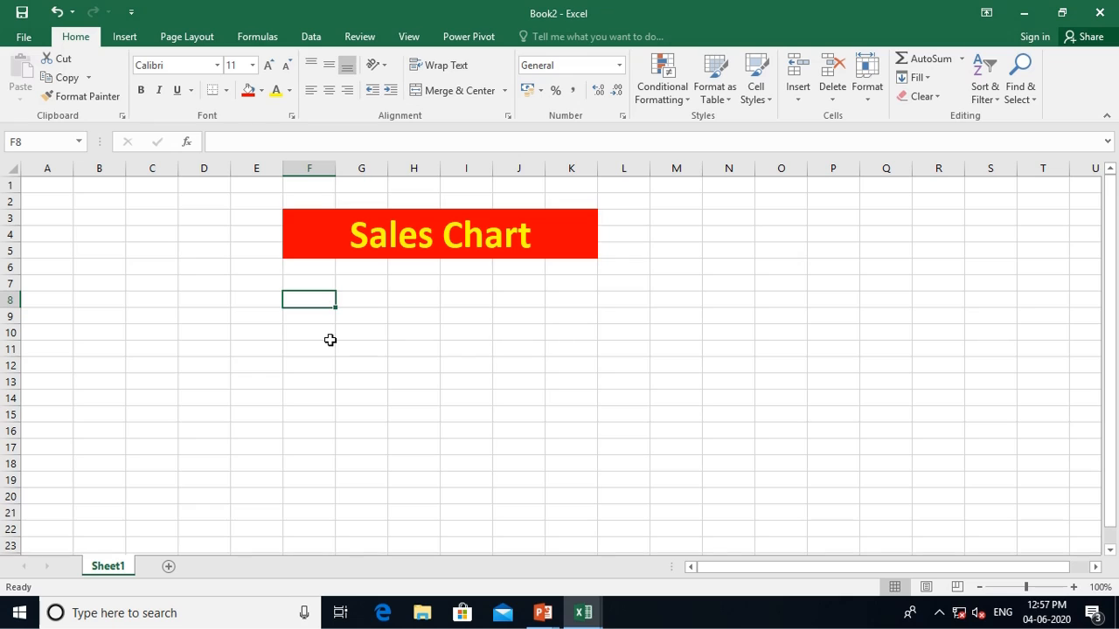
Enter the headers Months, Salesman 1, Salesman 2 and Salesman 3 in F8:I8
type("Mo")
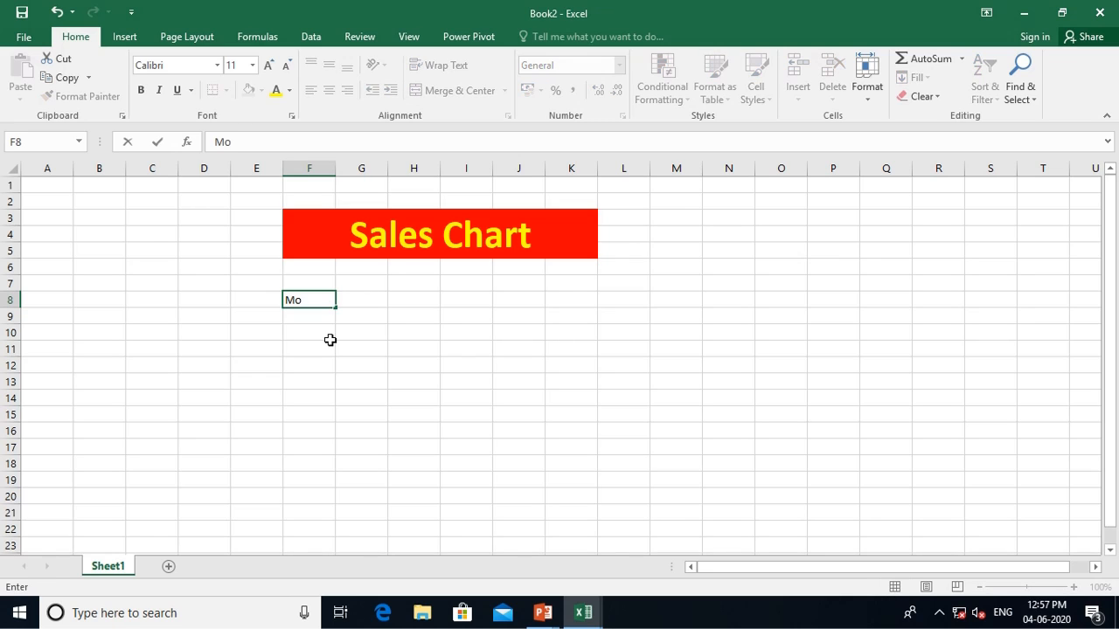
type("nths")
key("Tab")
type("Salesman")
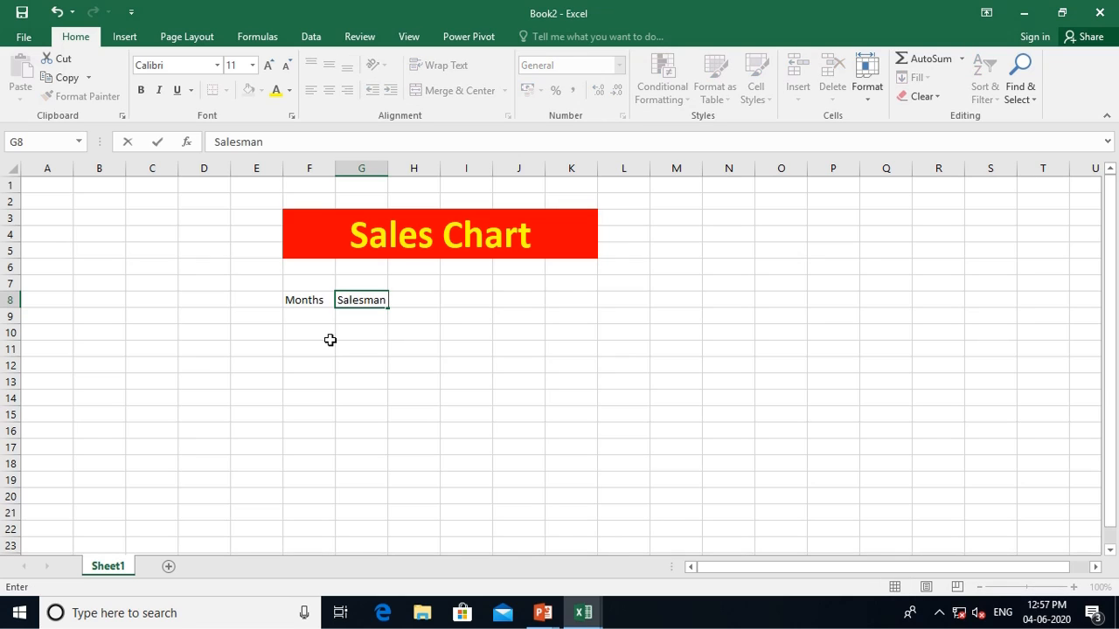
type(" 1")
key("Tab")
type("Sale")
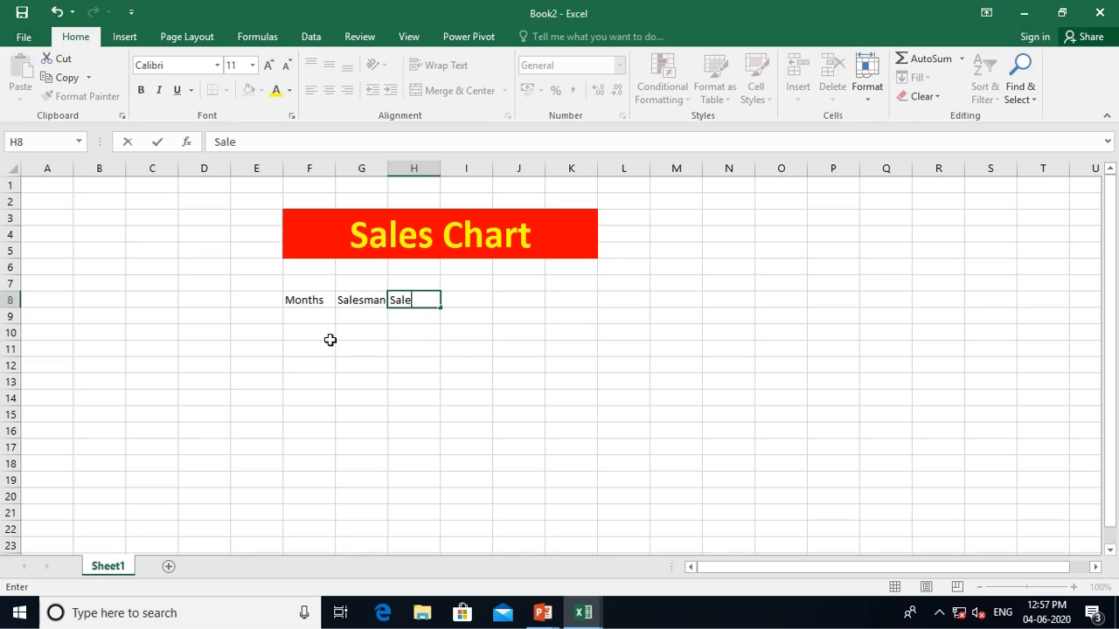
type("sman 2")
key("Tab")
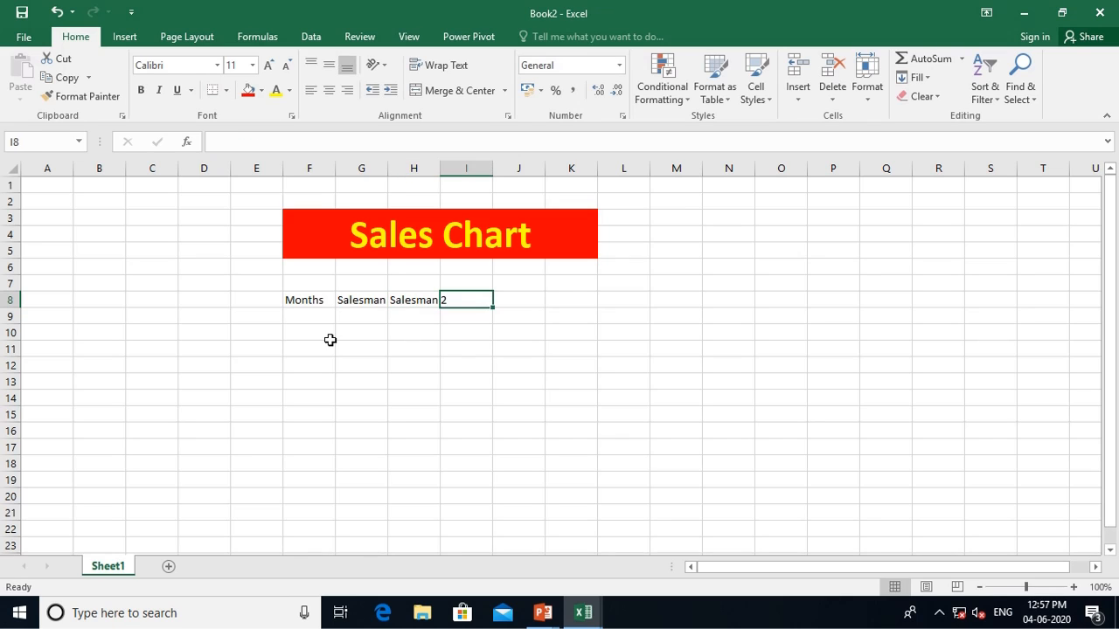
type("Salman")
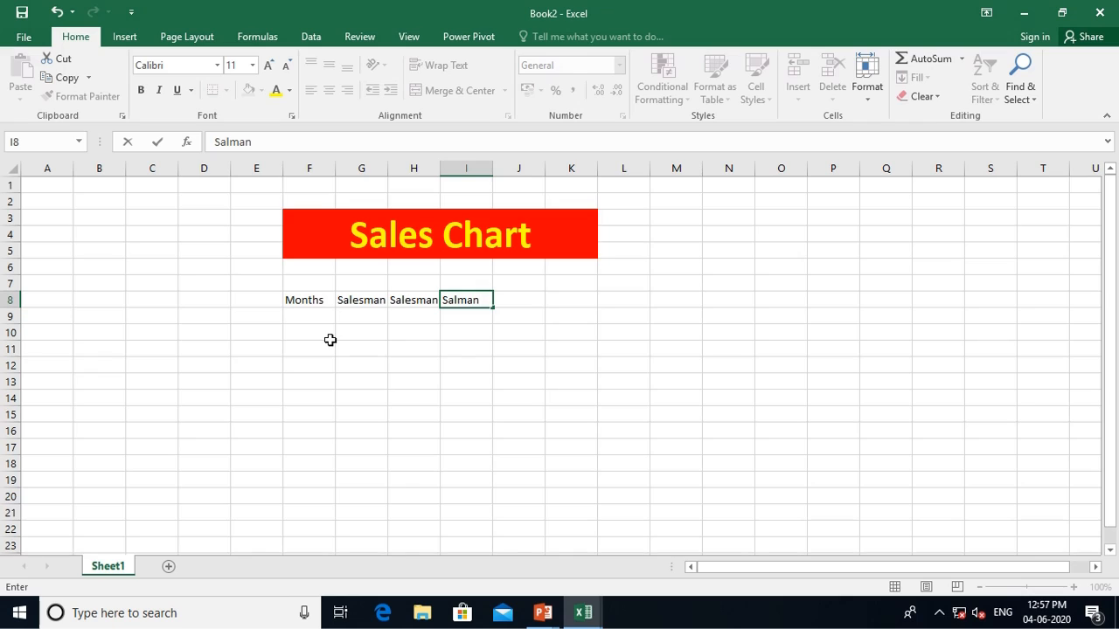
key("BackSpace")
key("BackSpace")
key("BackSpace")
type("esman")
key("Left")
key("Left")
key("F2")
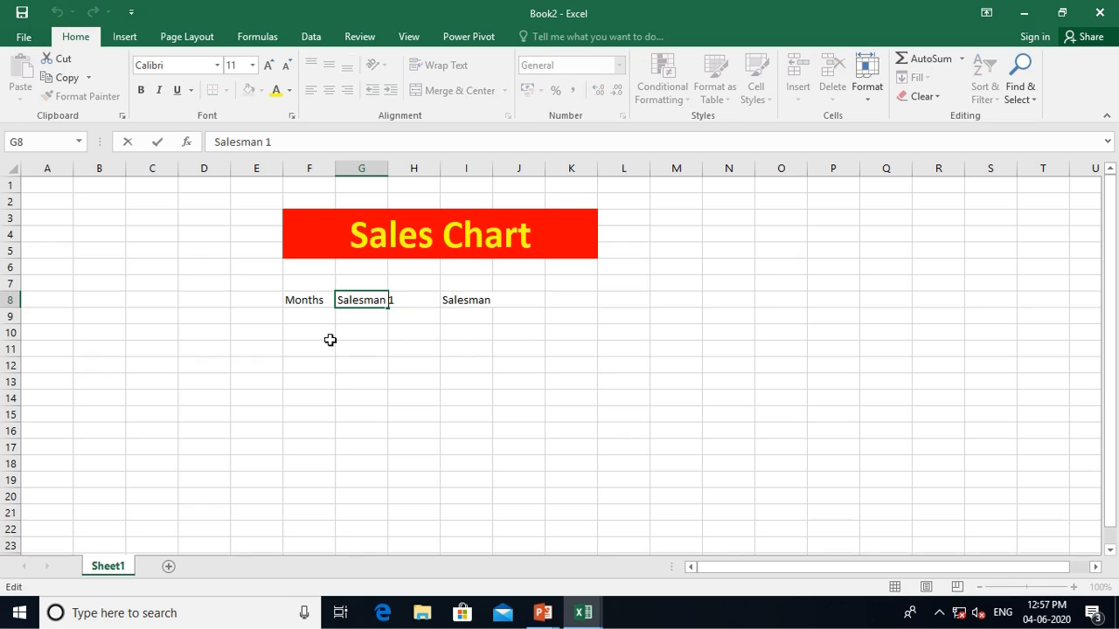
key("Left")
key("Left")
key("Left")
key("BackSpace")
type("s")
key("Tab")
key("Tab")
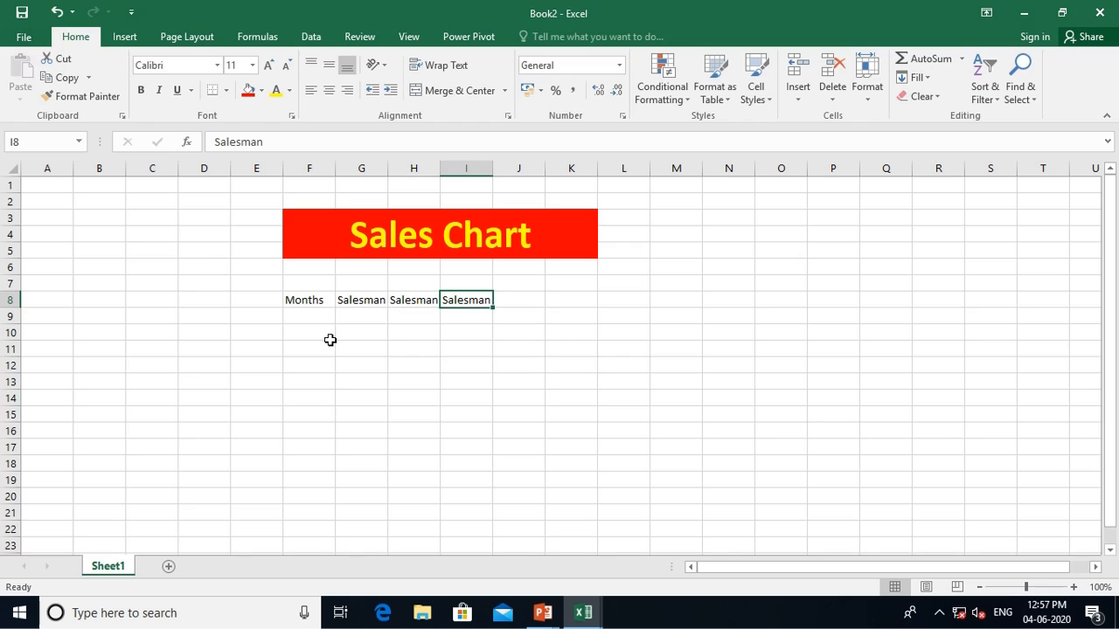
key("F2")
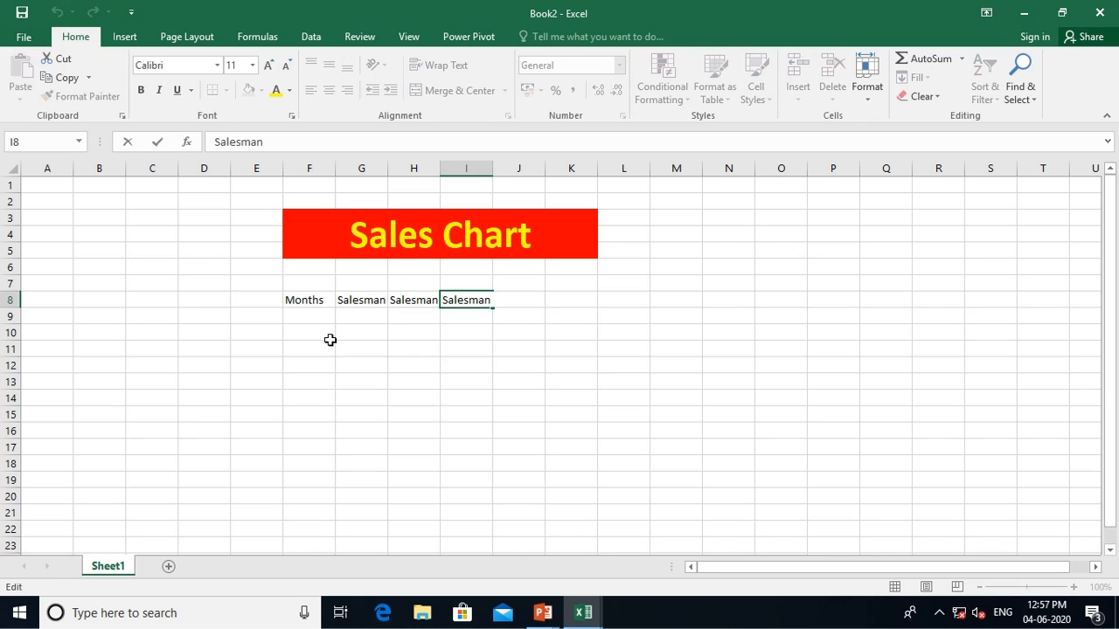
type("3")
key("Tab")
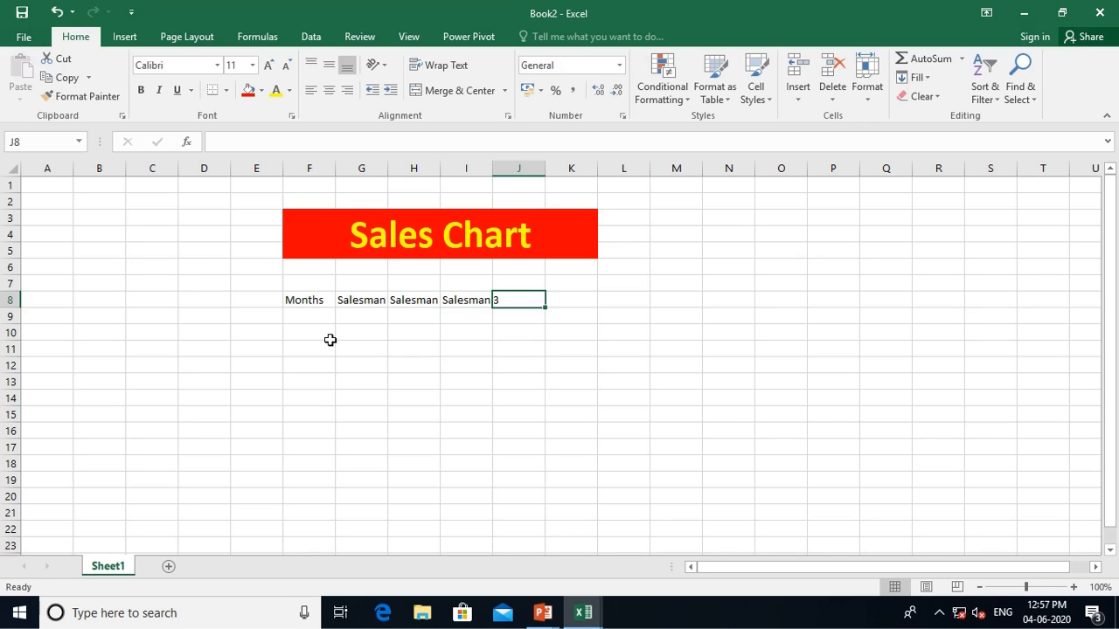
Add the headers Salesman 4 and Salesman 5 in J8 and K8
type("Salesm")
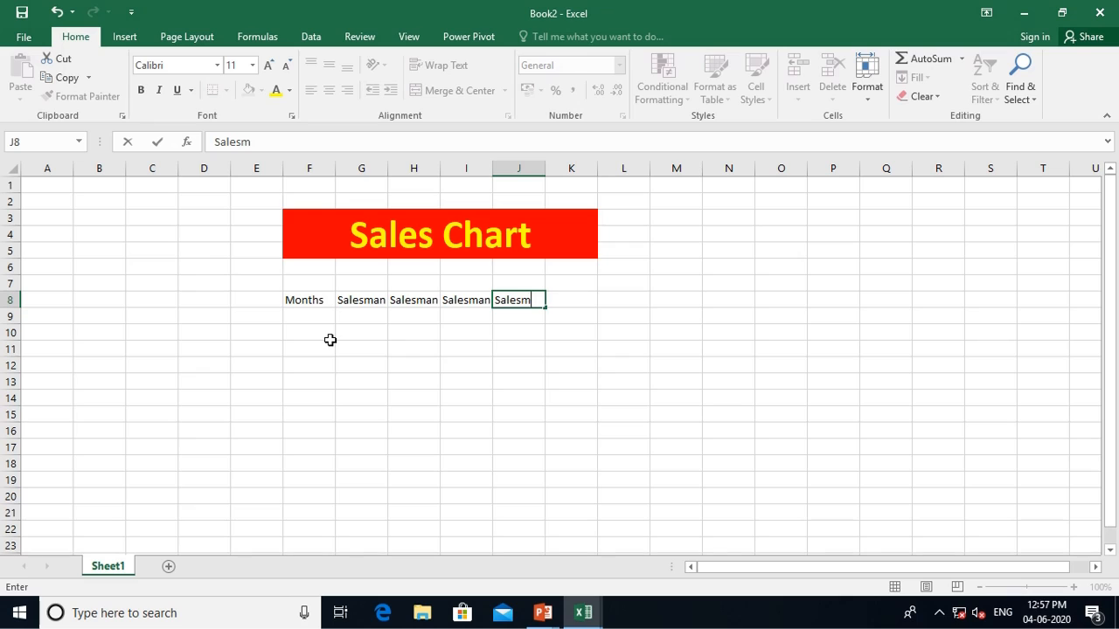
type("an4")
key("Left")
key("Left")
key("Right")
key("Right")
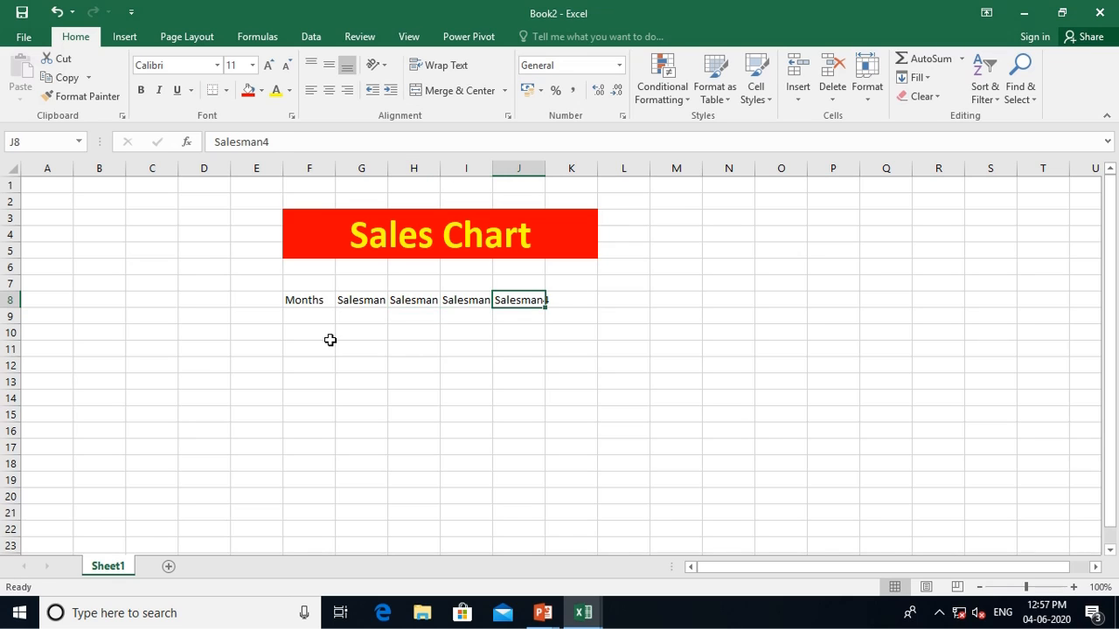
type("Salesman 4")
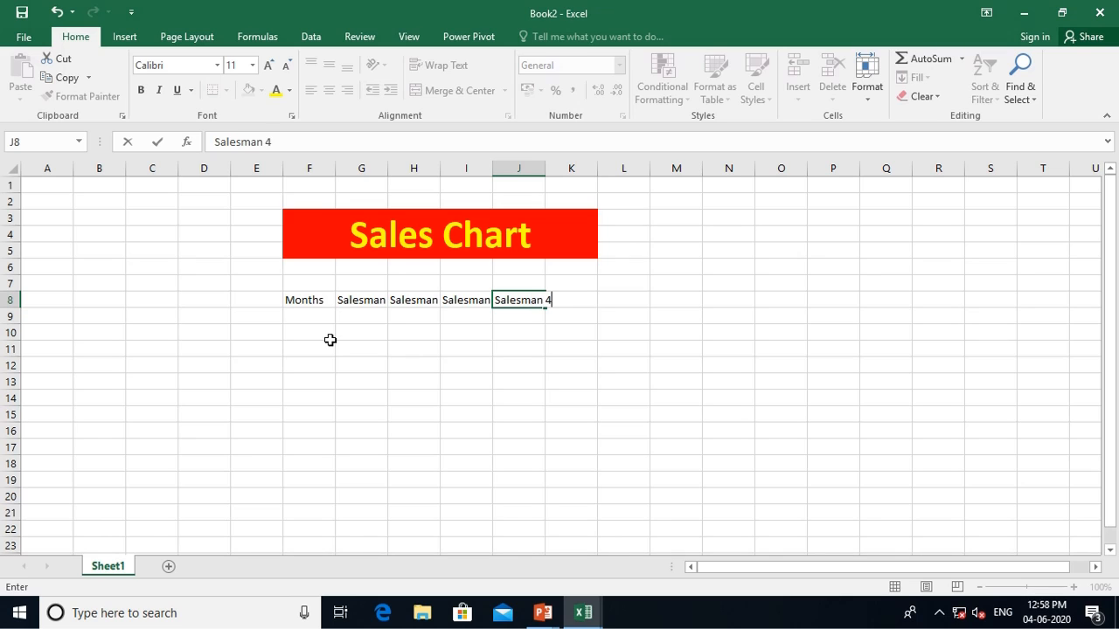
key("Return")
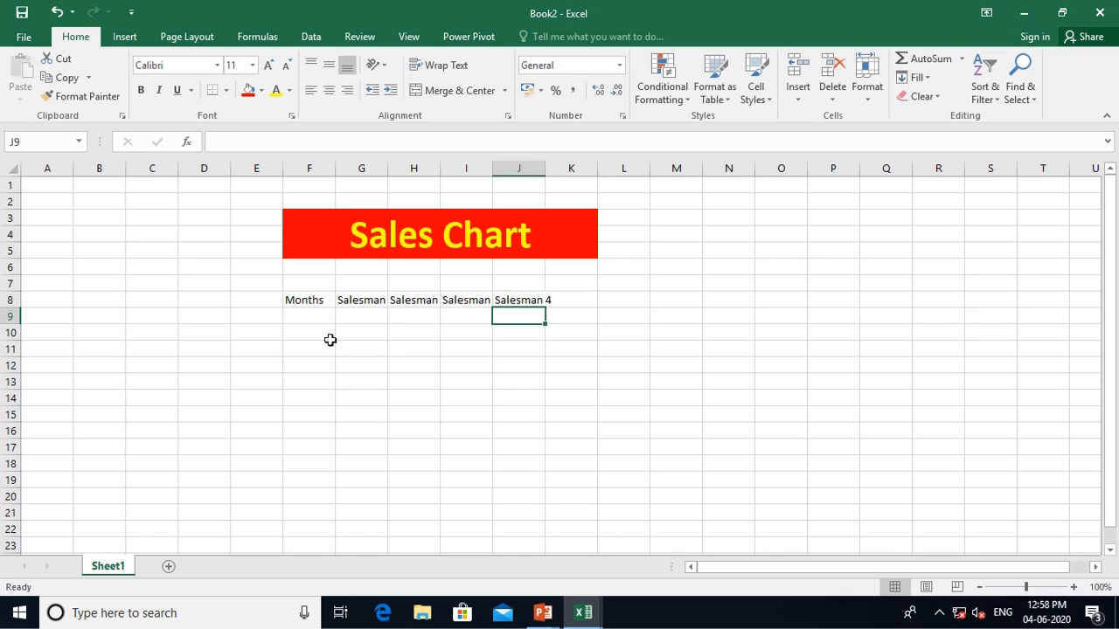
key("Up")
key("Right")
type("Salman")
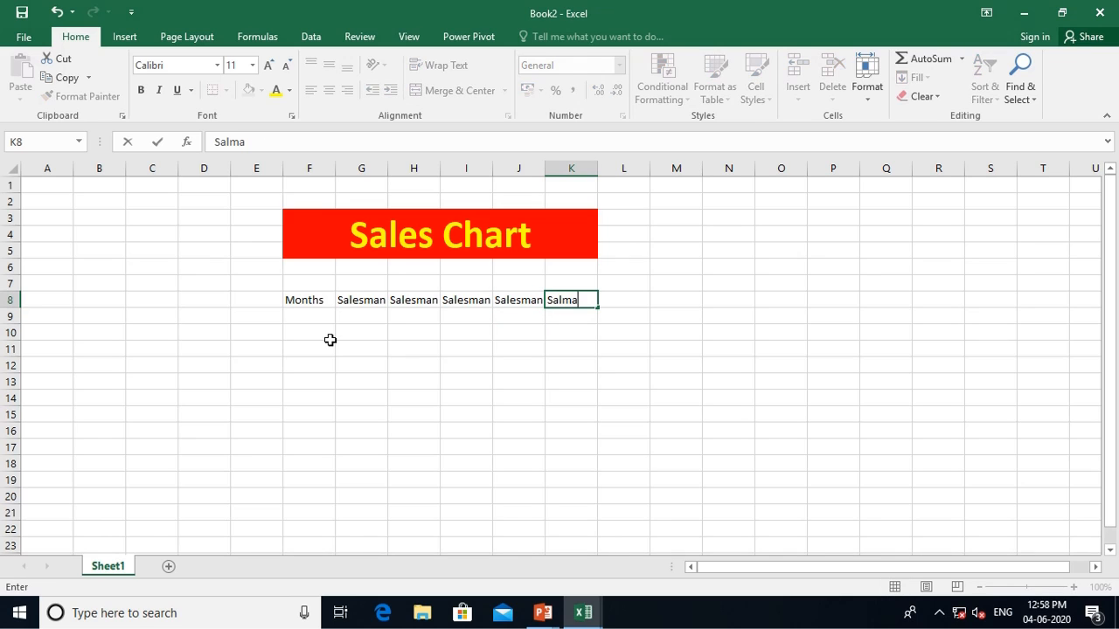
key("BackSpace")
key("BackSpace")
key("BackSpace")
type("esman 5")
key("Return")
Set the width of columns F to K to 15
key("Left")
key("Left")
key("Left")
key("Left")
key("Up")
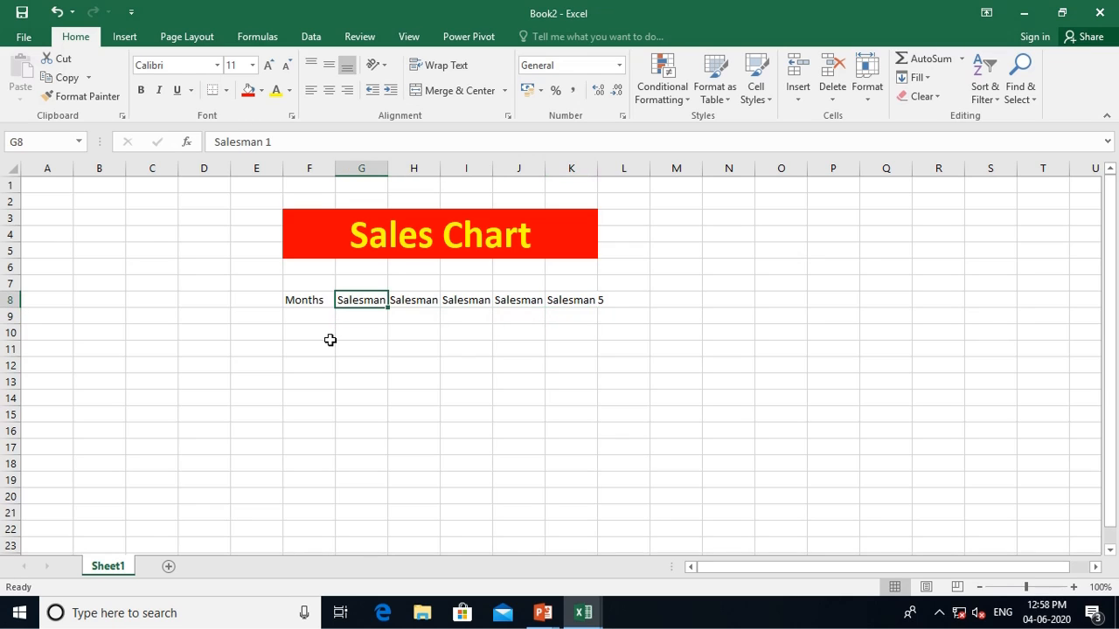
key("Left")
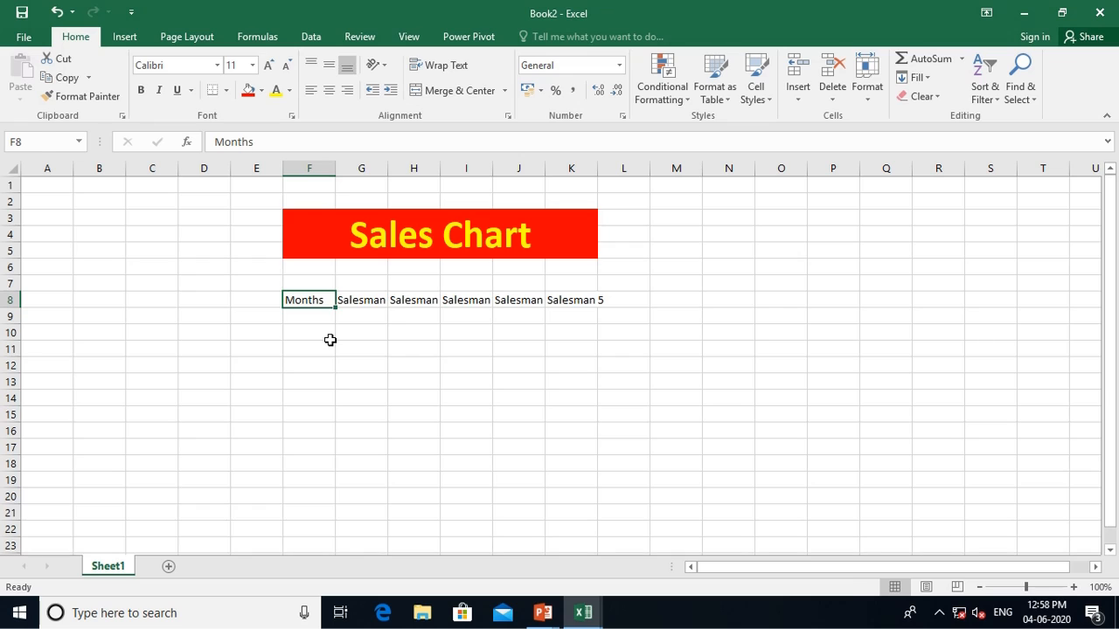
key("shift+Right")
key("shift+Right")
key("shift+Right")
key("shift+Right")
key("shift+Right")
key("shift+Right")
key("shift+Left")
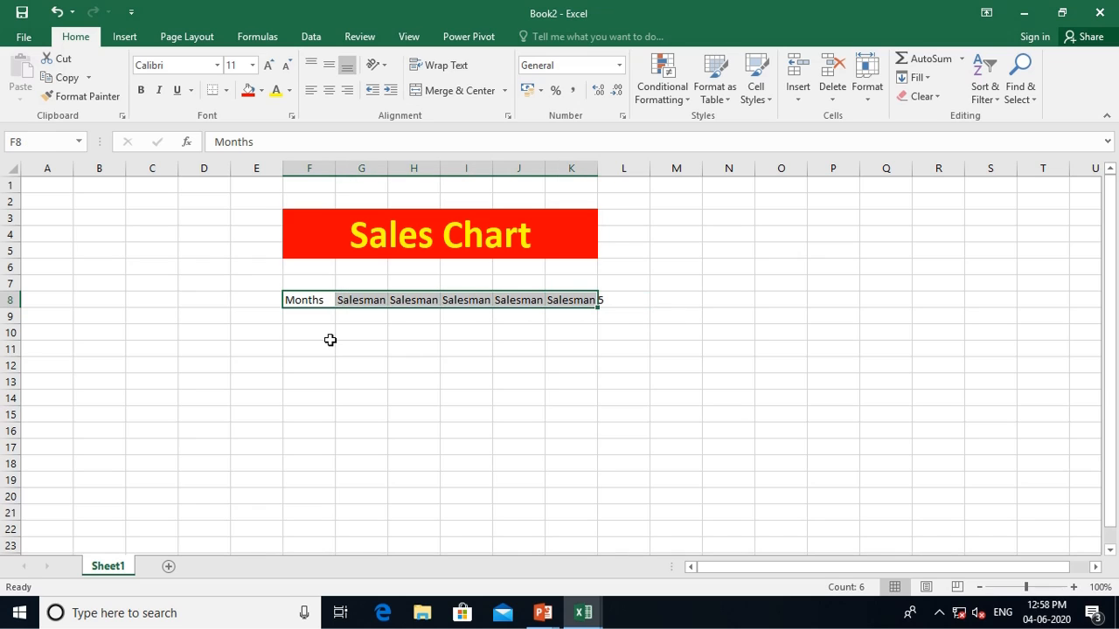
left_click(868, 81)
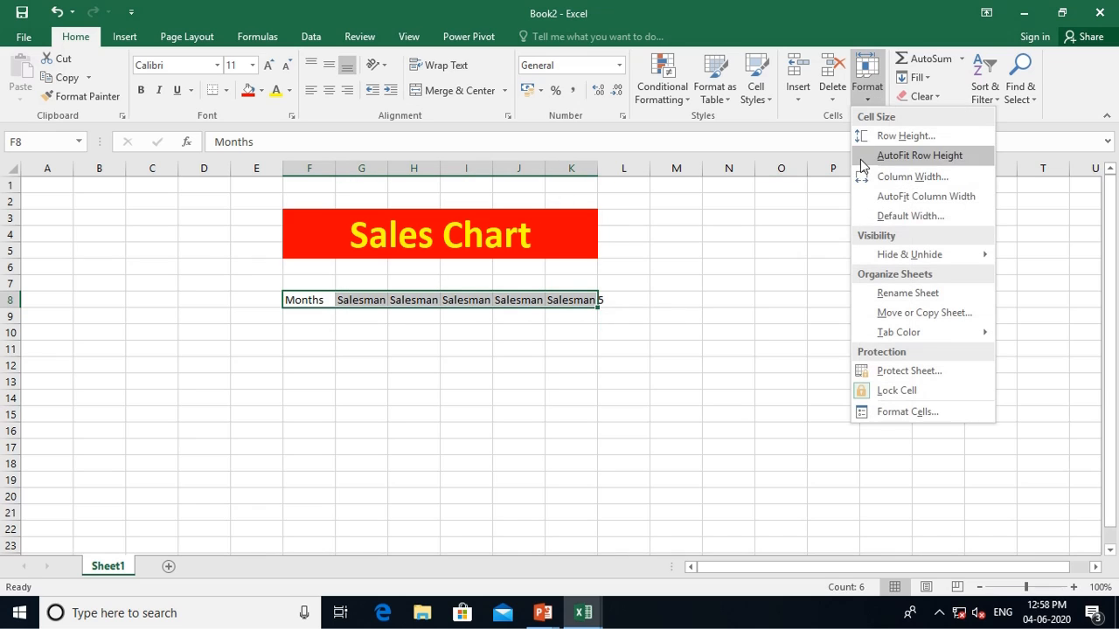
left_click(865, 176)
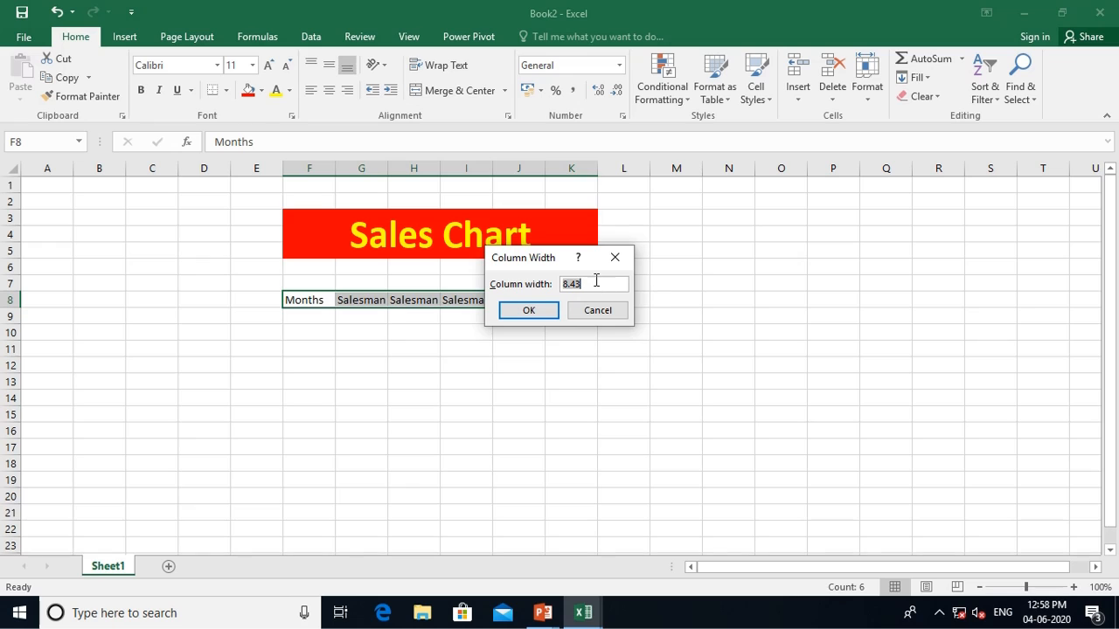
type("15")
key("Return")
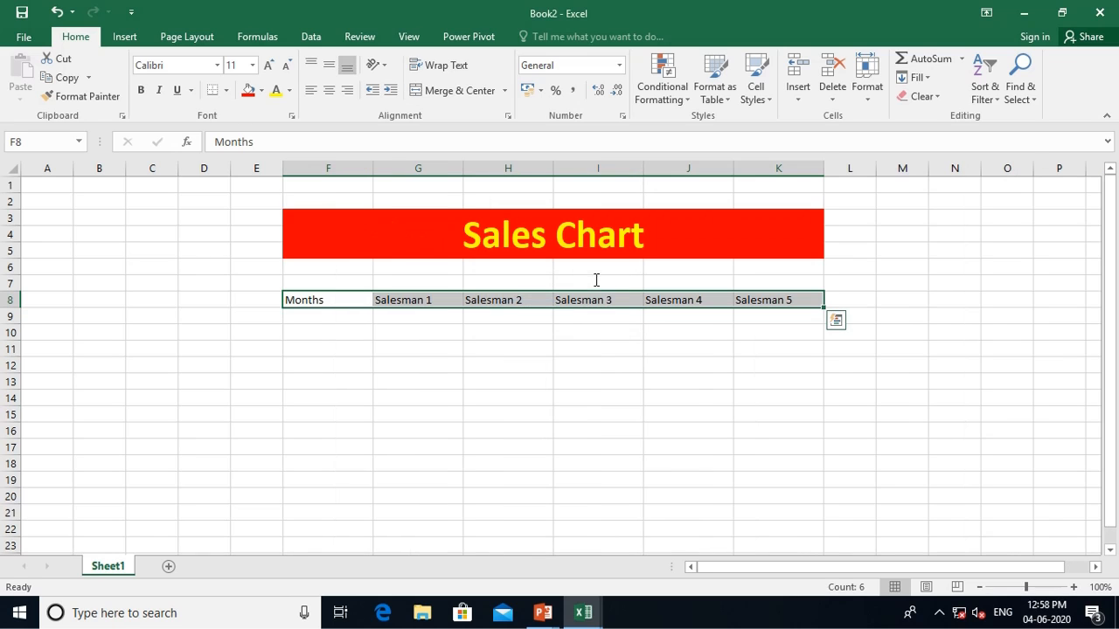
List the months Jan, Feb, Mar, Apr and May in F9:F13
left_click(340, 318)
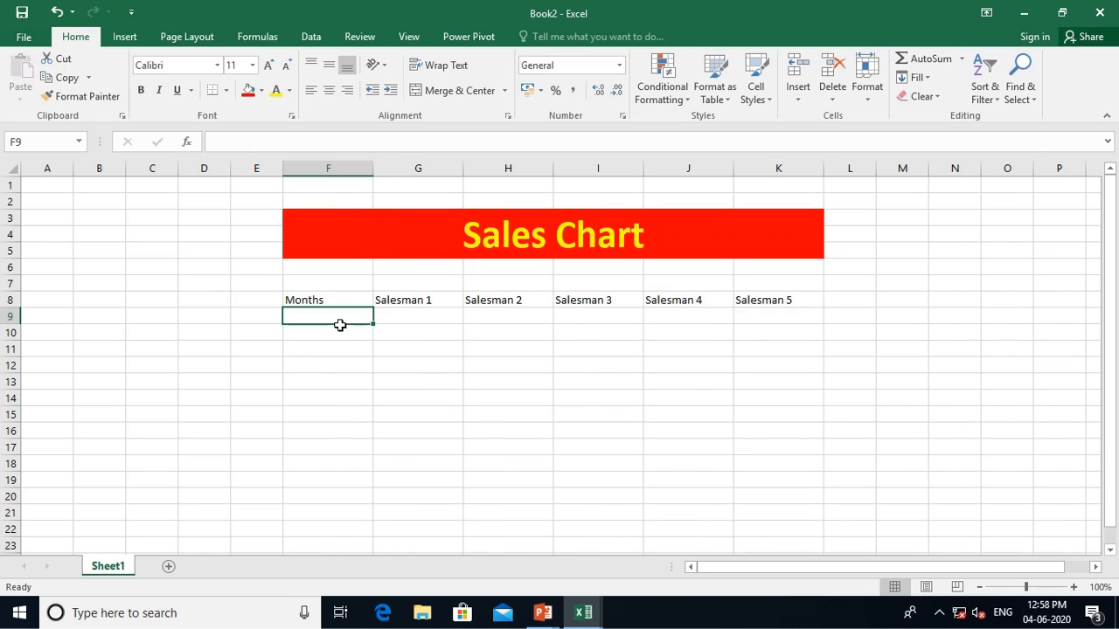
type("Jan")
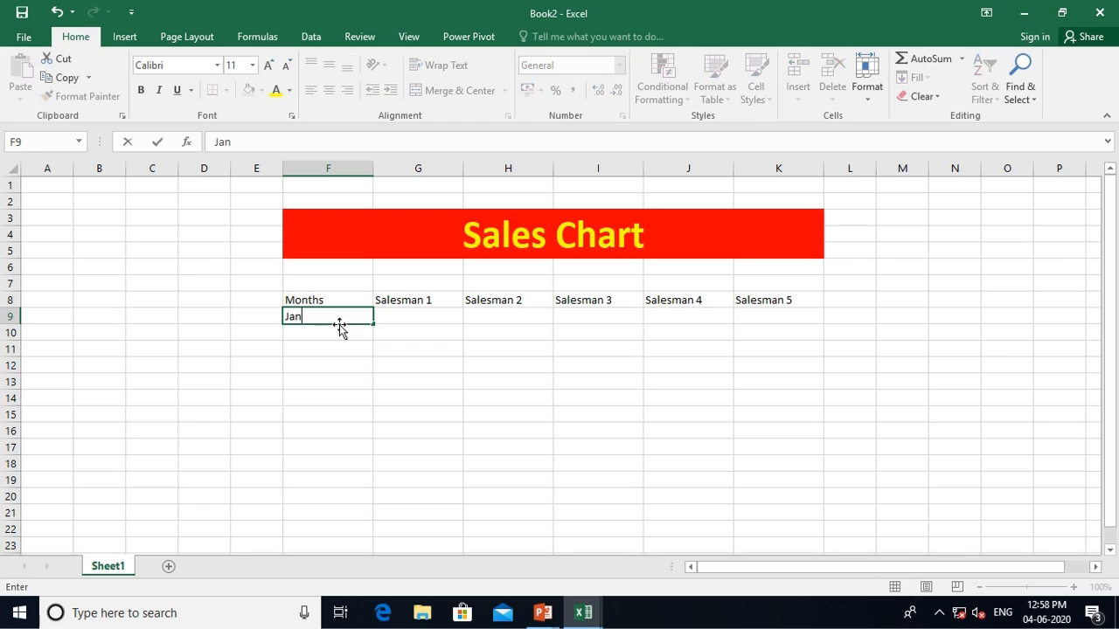
key("Return")
type("M")
key("BackSpace")
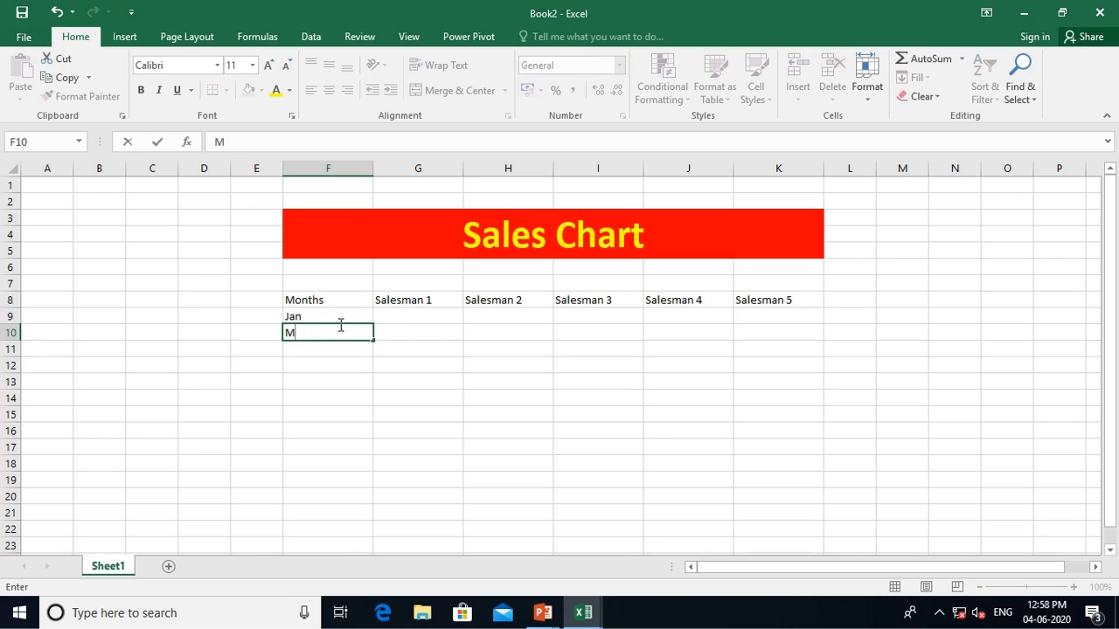
type("Feb")
key("BackSpace")
key("BackSpace")
key("BackSpace")
key("BackSpace")
type("Feb")
key("Return")
type("Mar")
key("Return")
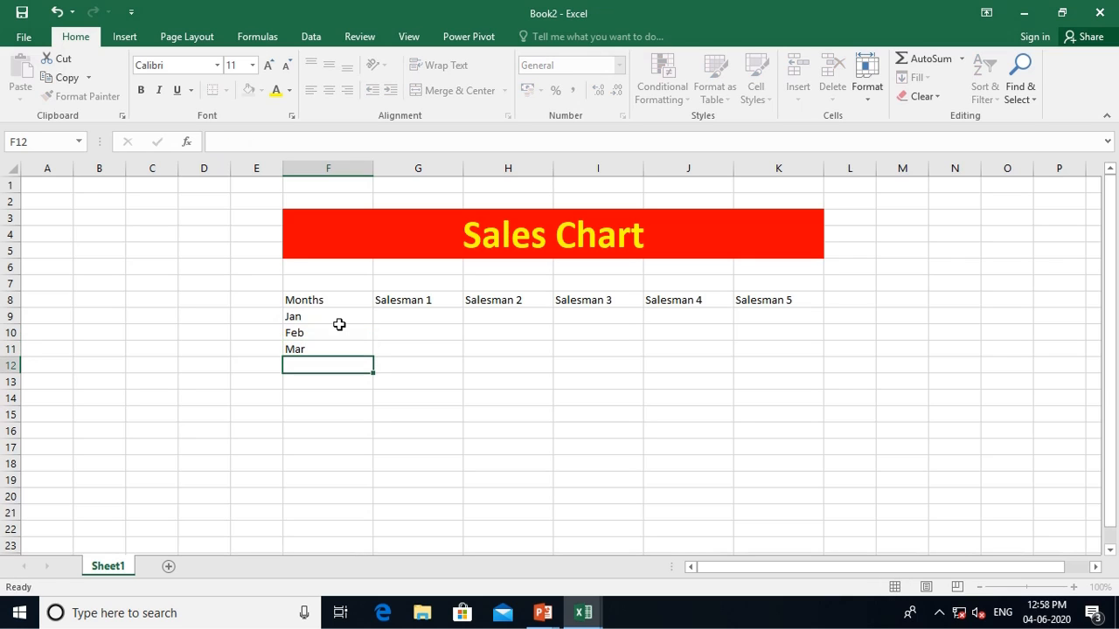
type("Apr")
key("Return")
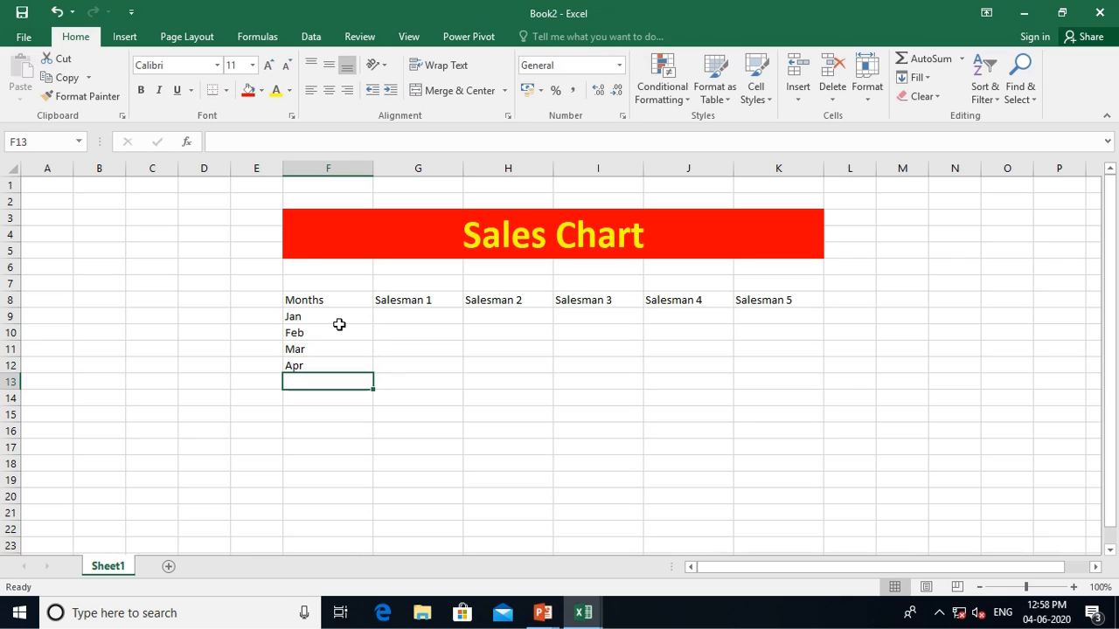
type("May")
key("Return")
type("June")
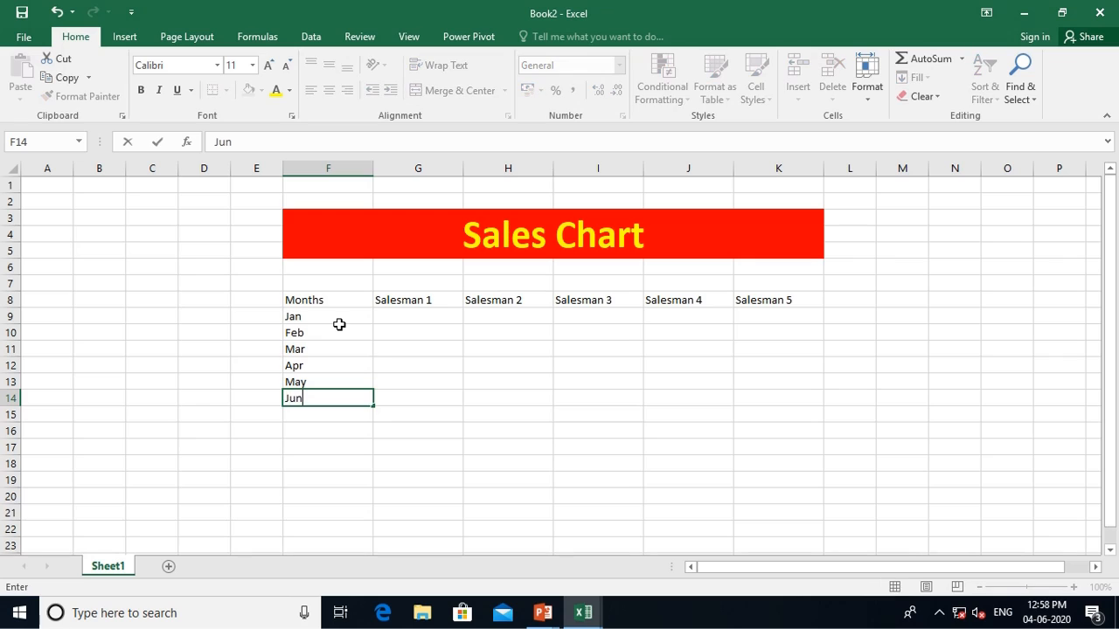
key("Return")
key("Up")
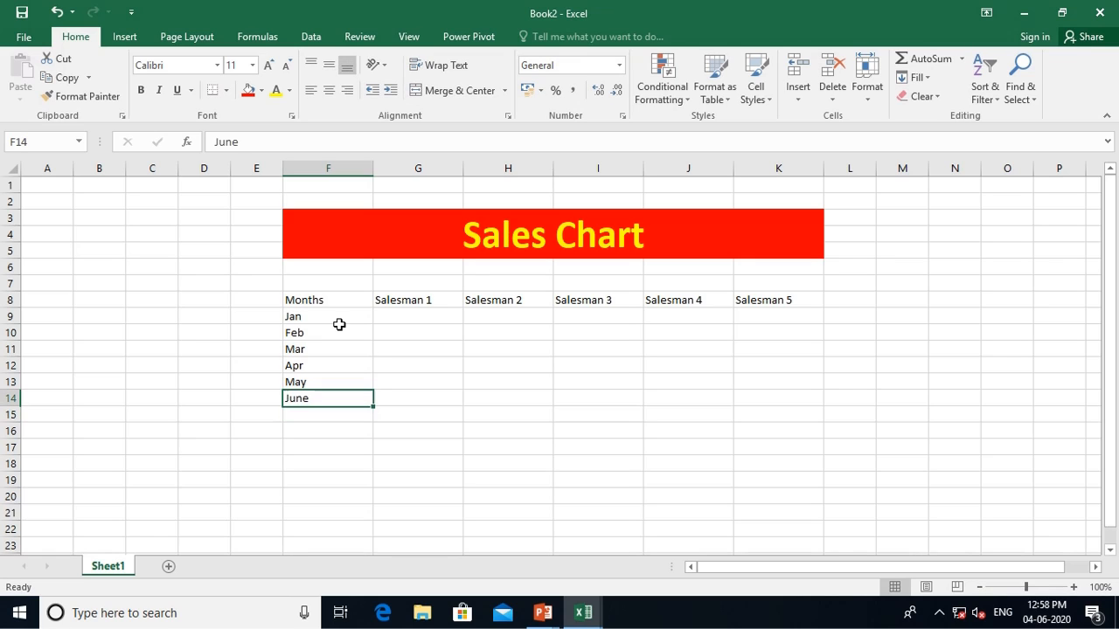
key("Delete")
Select the empty salesman data range G9:K13
key("Up")
key("Up")
key("Up")
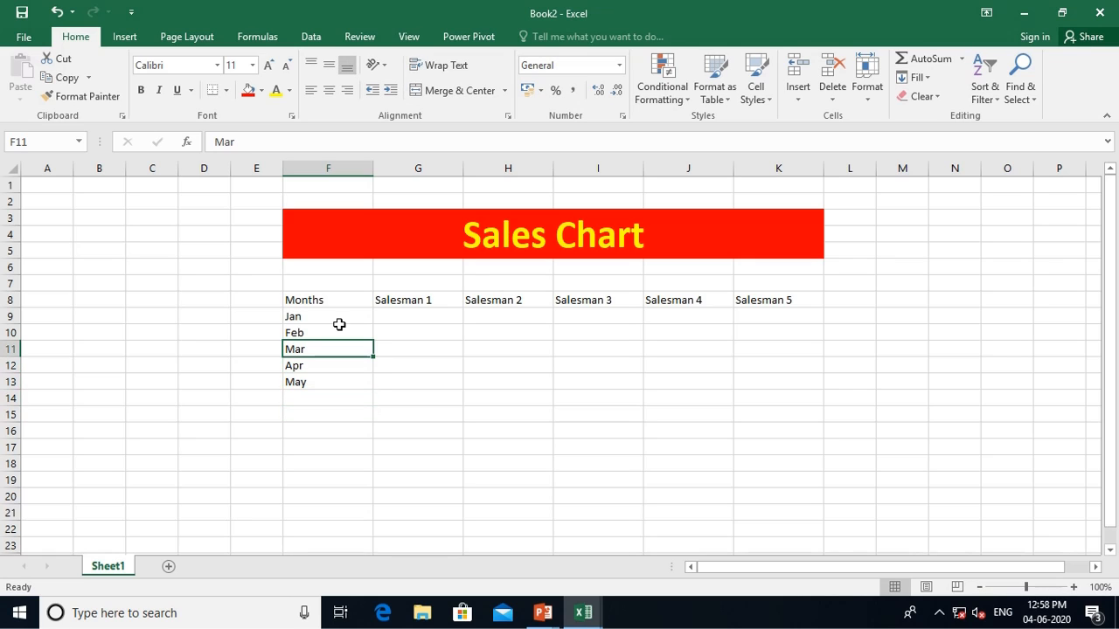
key("Up")
key("Up")
key("Right")
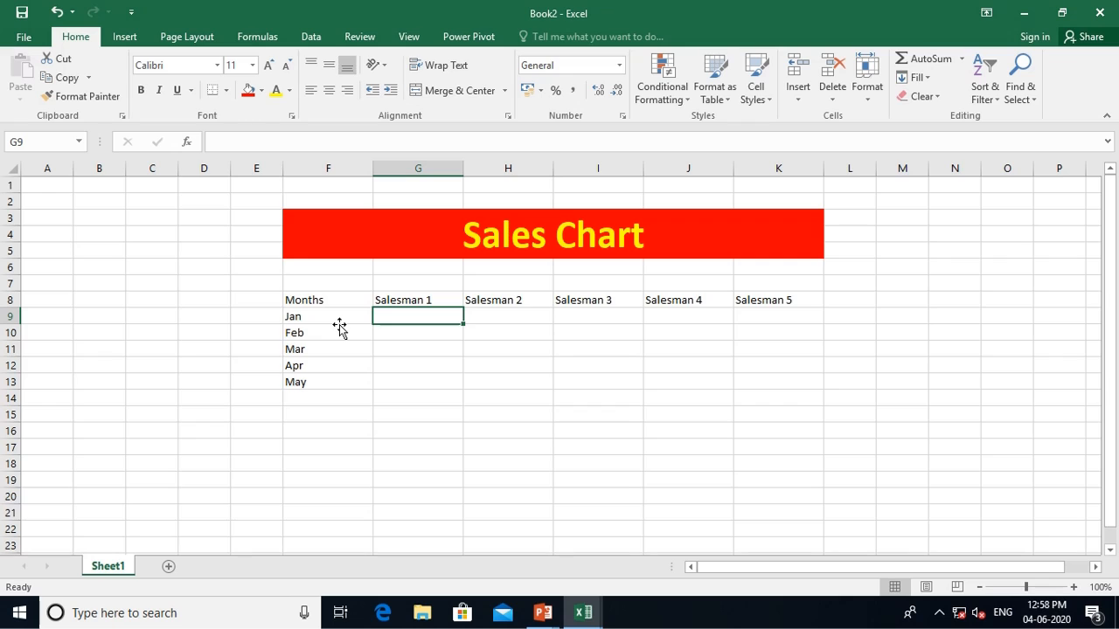
key("shift+Right")
key("shift+Right")
key("shift+Right")
key("shift+Right")
key("shift+Down")
key("shift+Down")
key("shift+Down")
key("shift+Down")
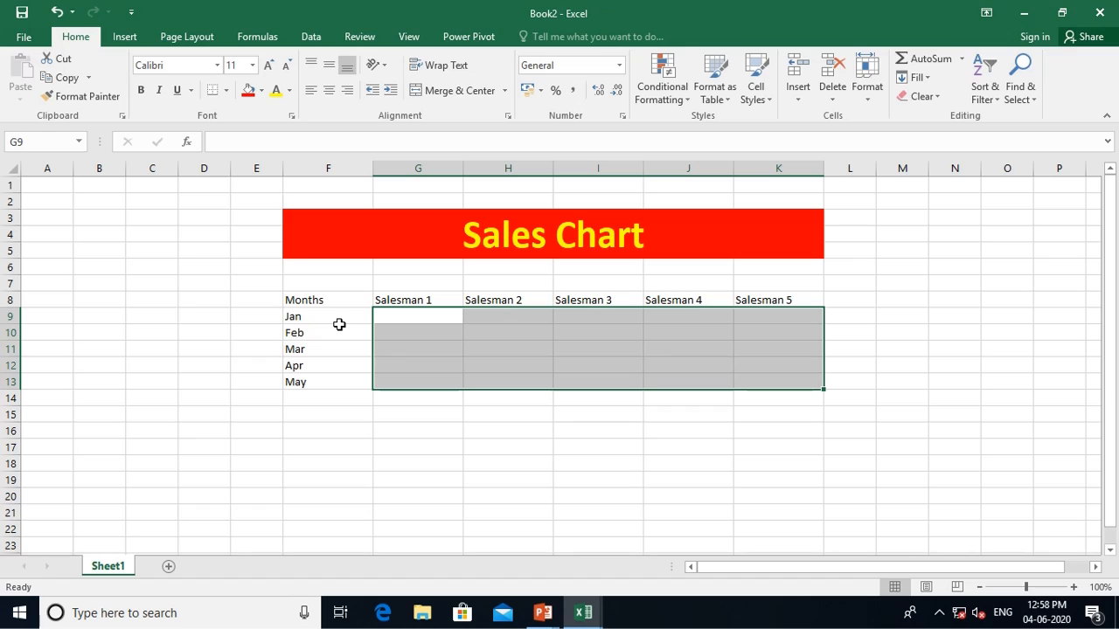
Fill all of G9:K13 at once with =RANDBETWEEN(50000,300000)
type("=Rand")
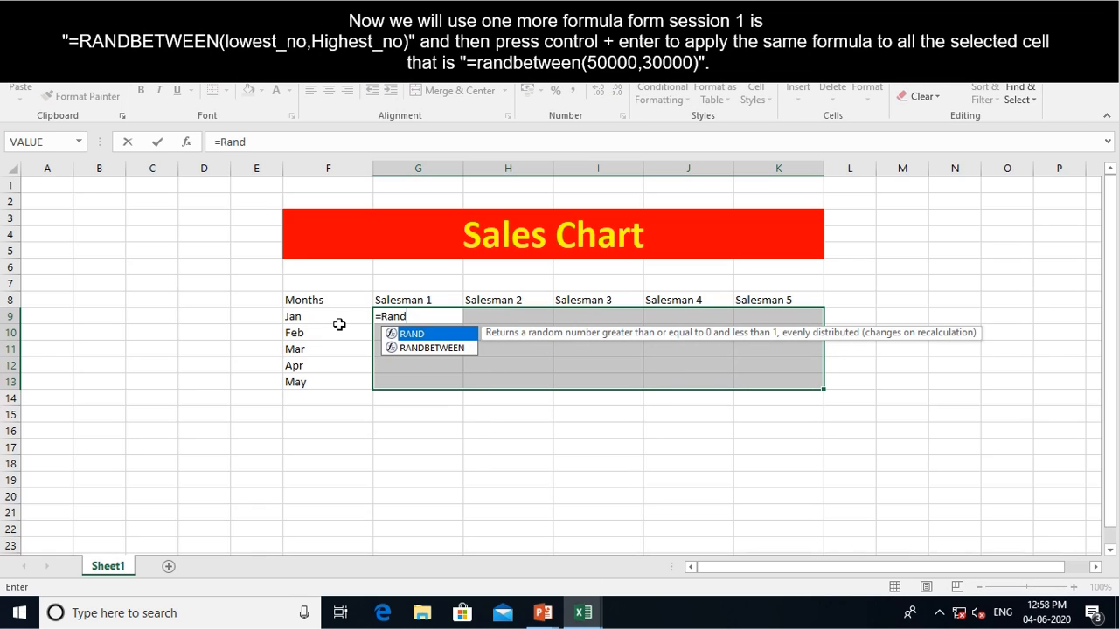
type("betw")
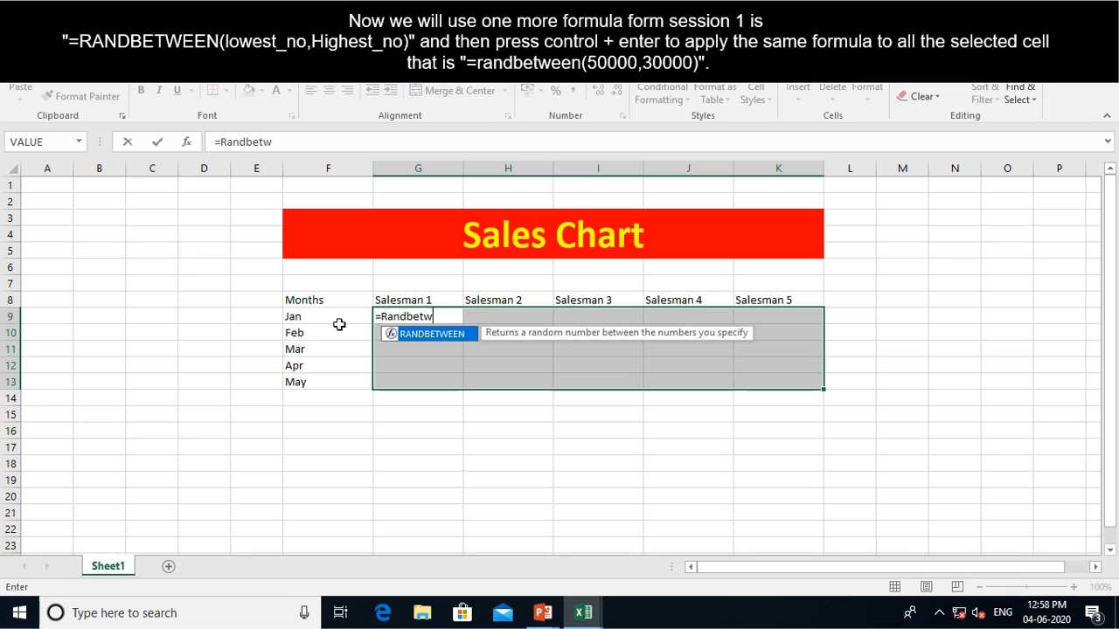
type("een(")
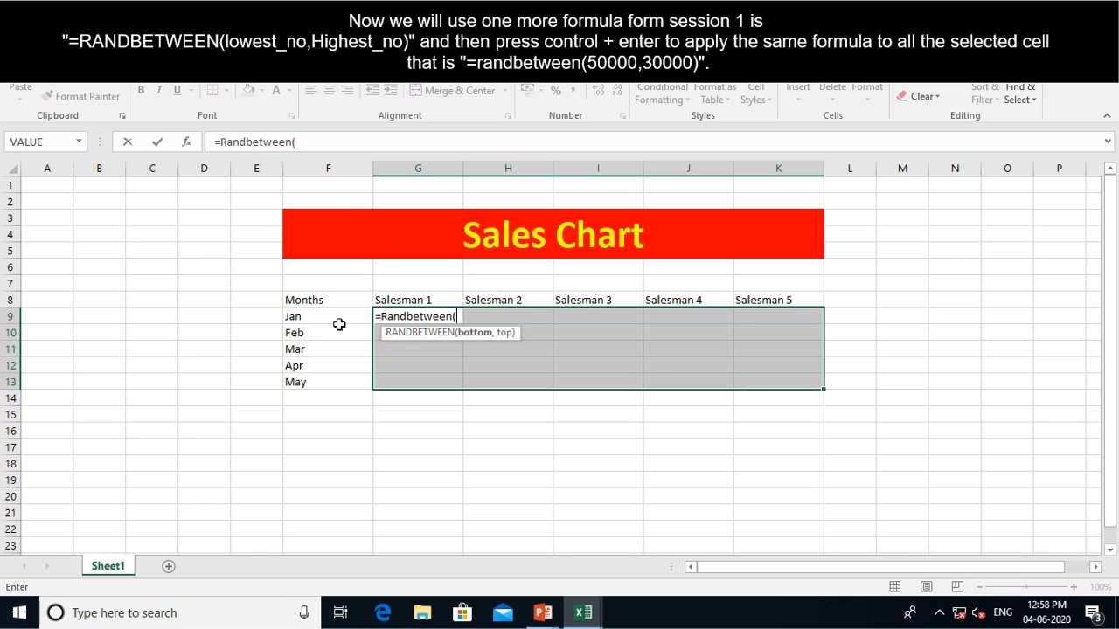
type("50000")
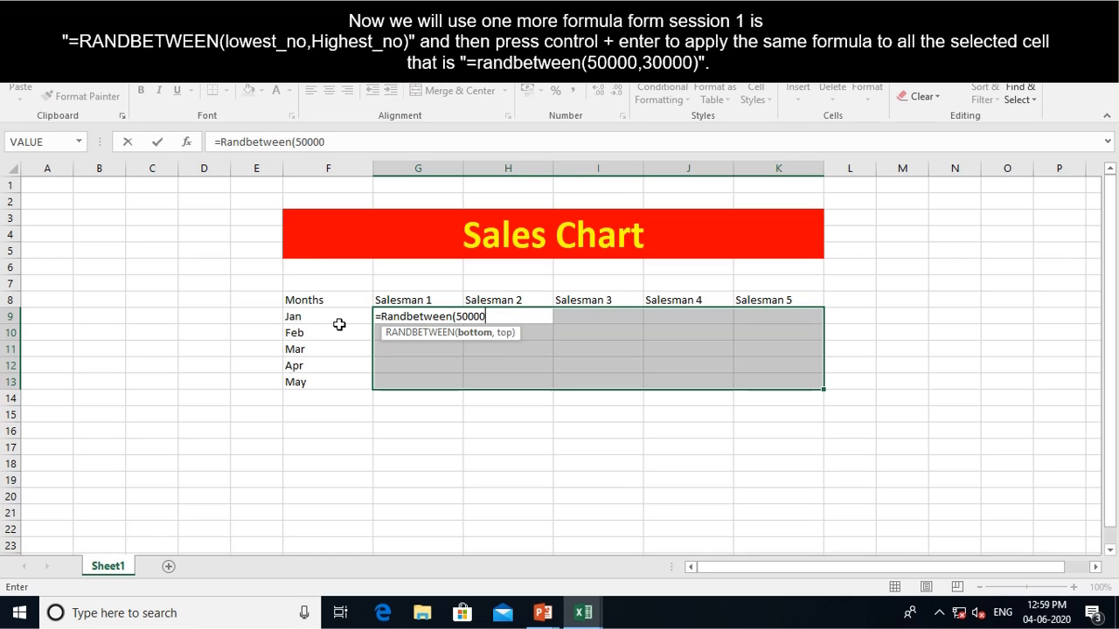
type(",300000")
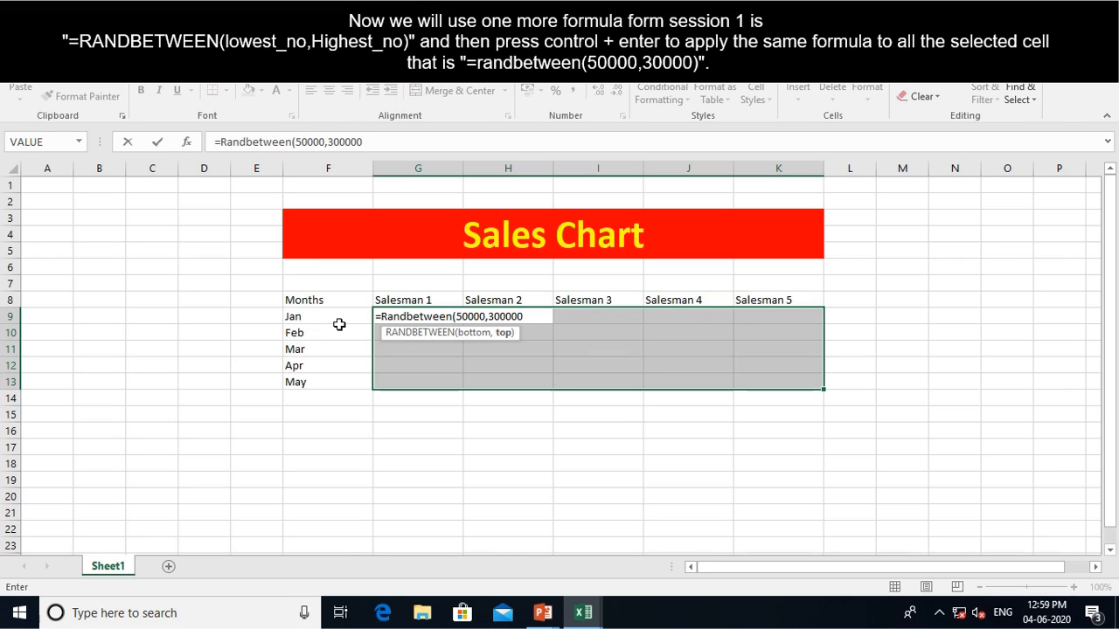
type(")")
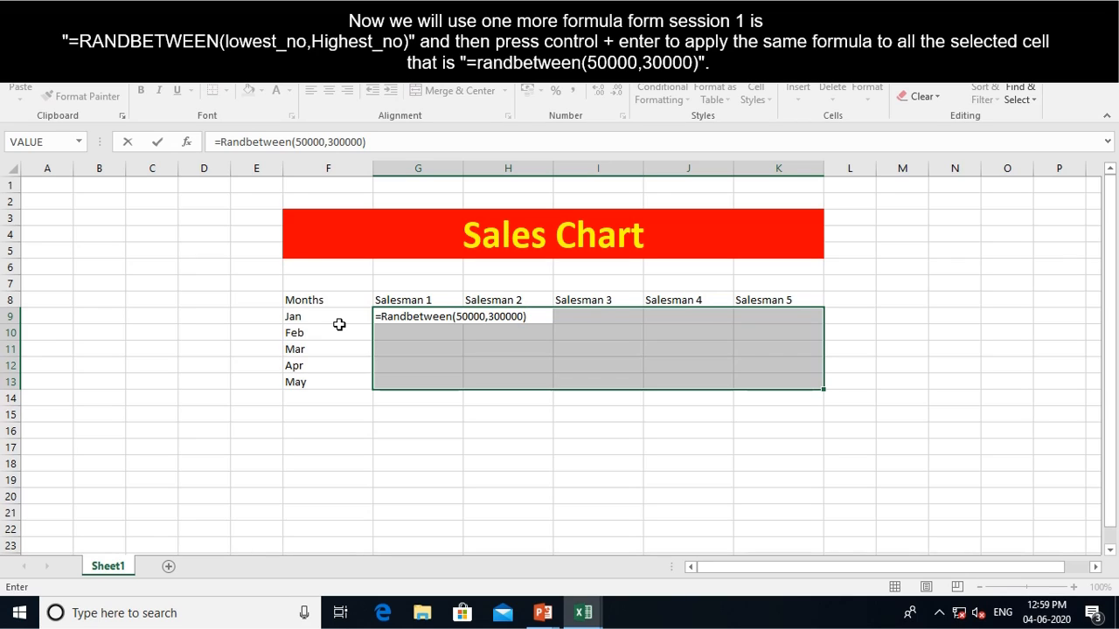
key("ctrl+Return")
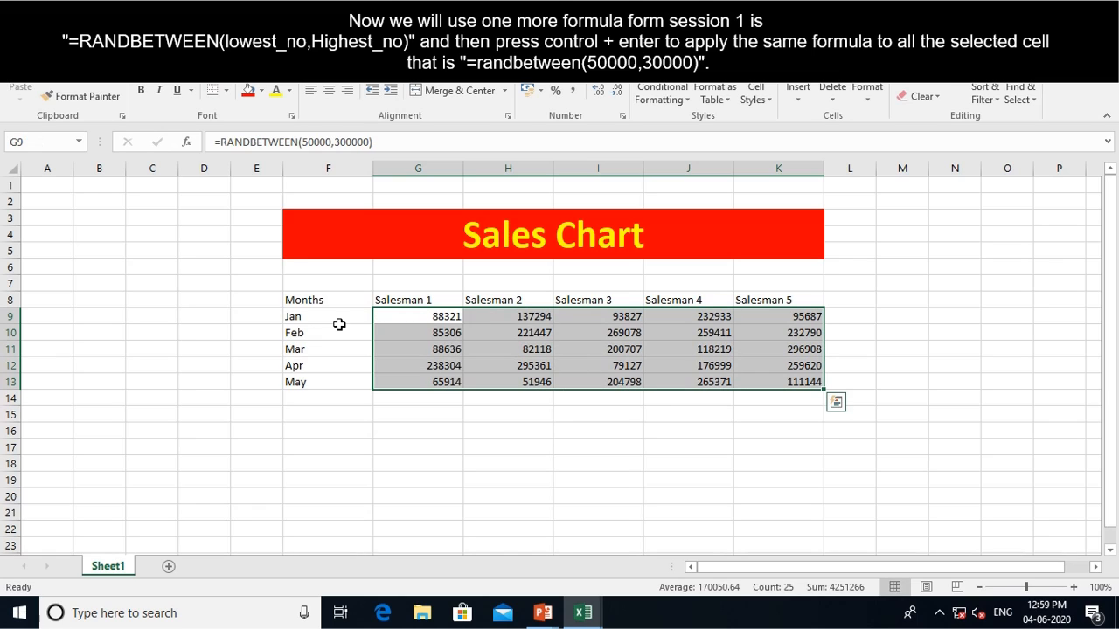
Force a recalculation by entering, then clearing, placeholder text in G16
key("Down")
key("Down")
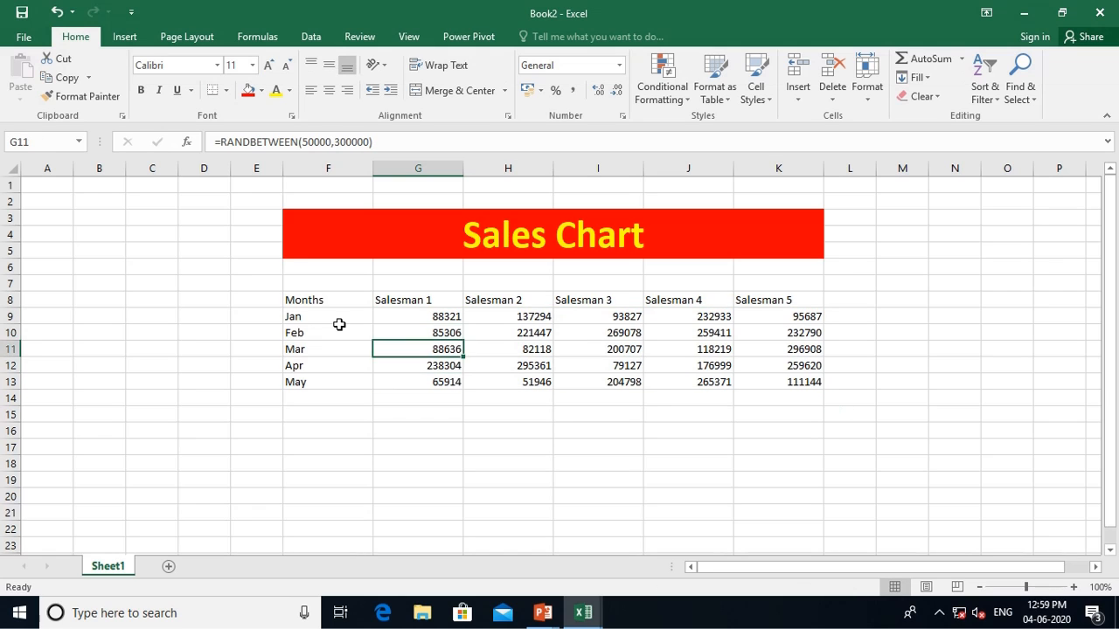
key("Down")
key("Down")
key("Down")
key("Down")
key("Down")
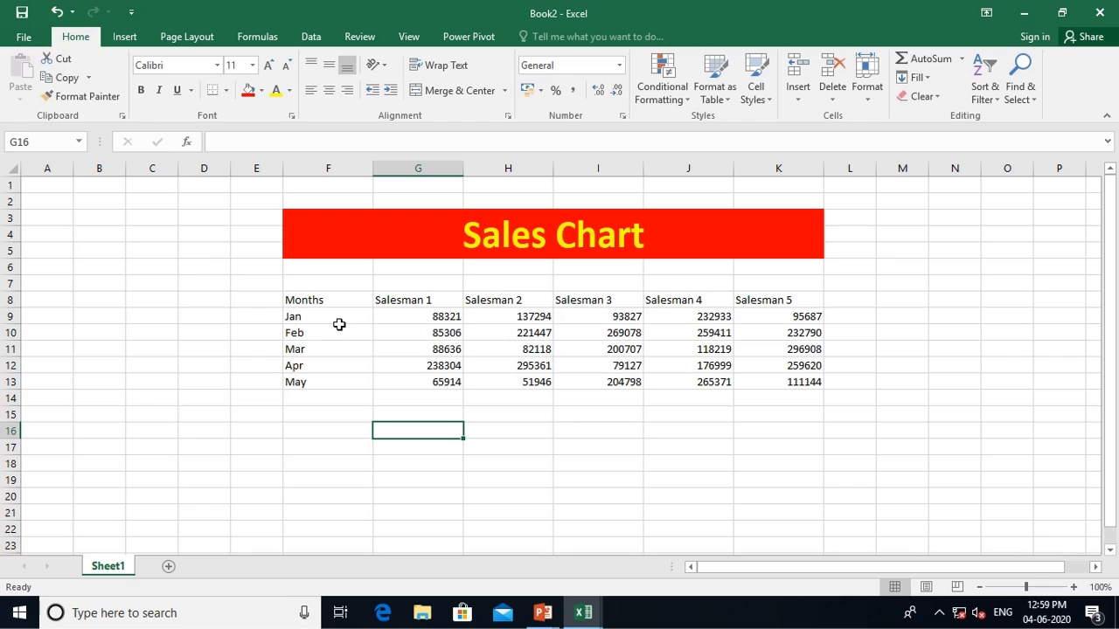
key("F2")
type("jaj")
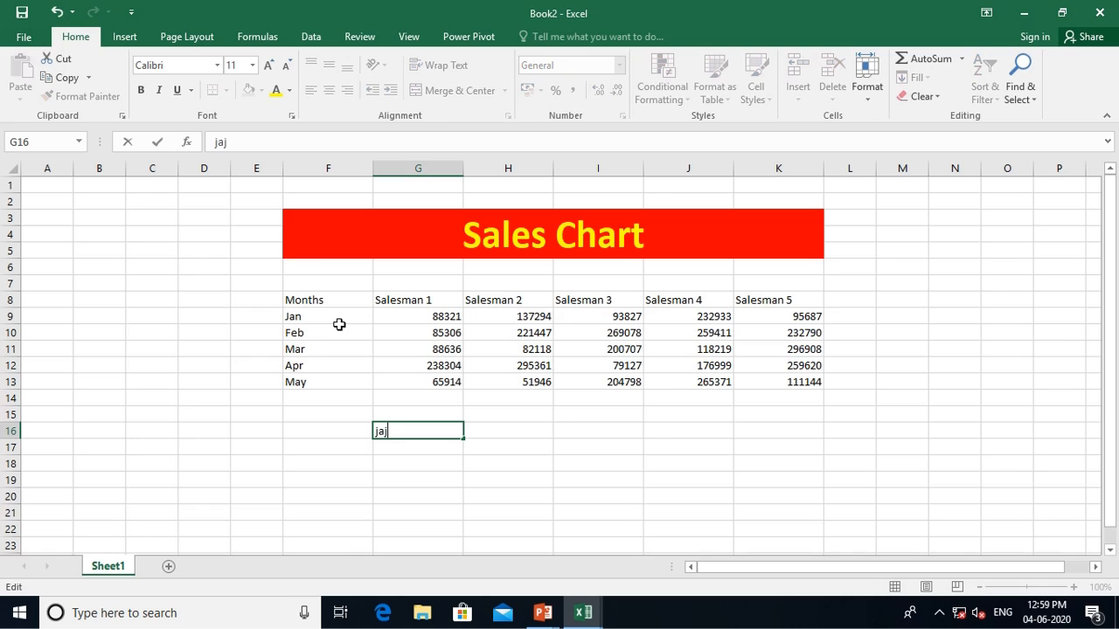
key("BackSpace")
key("BackSpace")
key("BackSpace")
type("jka")
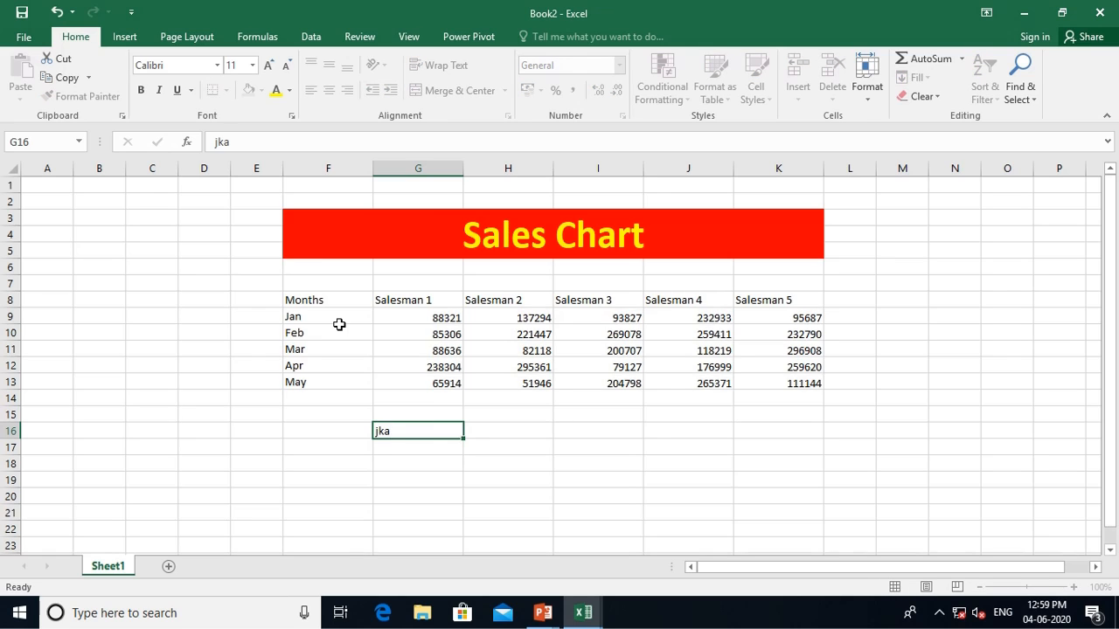
key("Return")
key("Up")
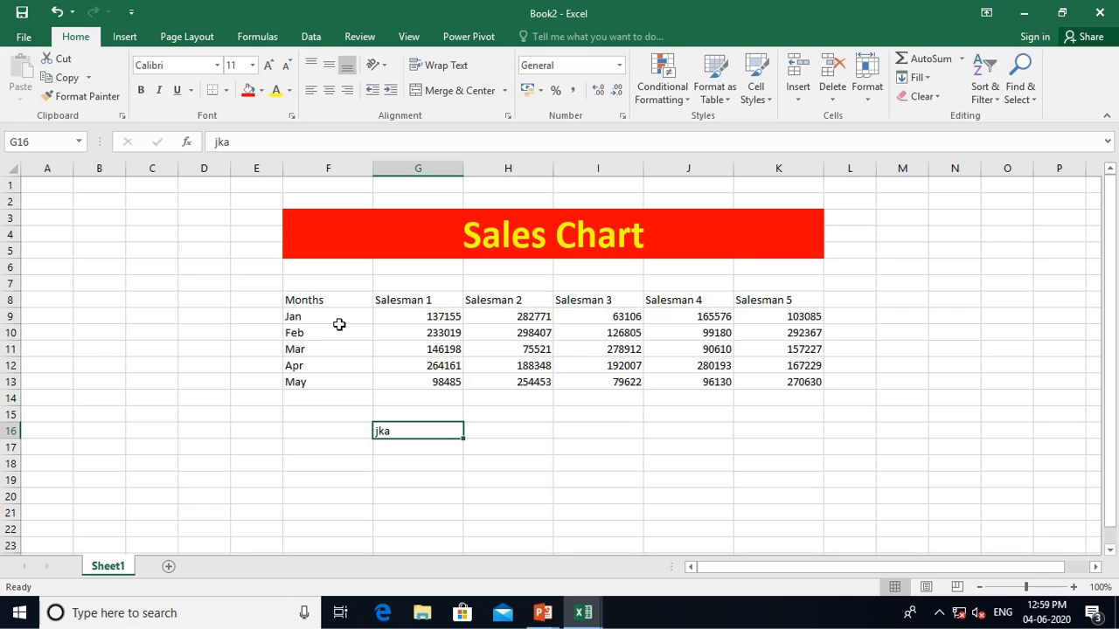
key("Delete")
key("Return")
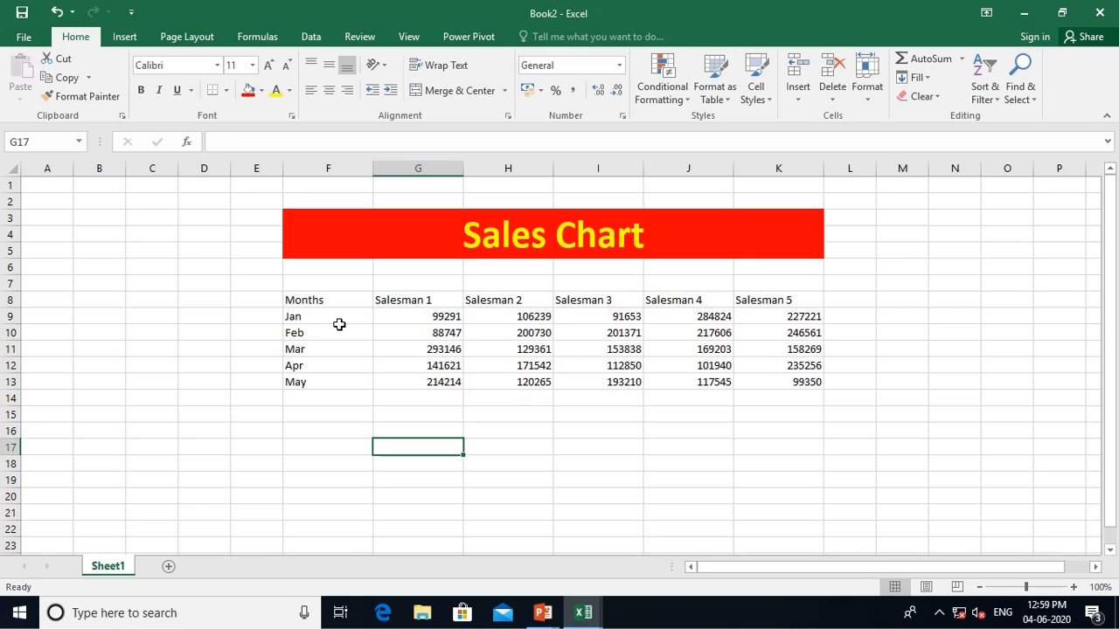
Reselect the sales figures in G9:K13
key("Up")
key("Up")
key("Up")
key("Up")
key("Up")
key("Up")
key("Up")
key("Up")
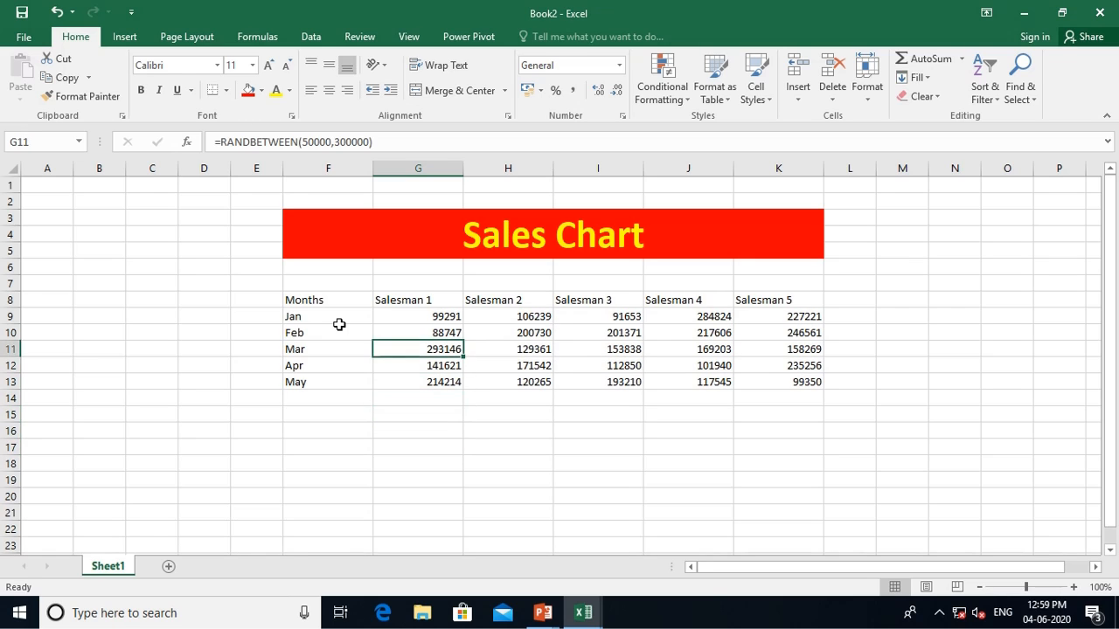
key("shift+Right")
key("shift+Right")
key("shift+Right")
key("shift+Right")
key("shift+Down")
key("shift+Down")
key("shift+Down")
key("shift+Down")
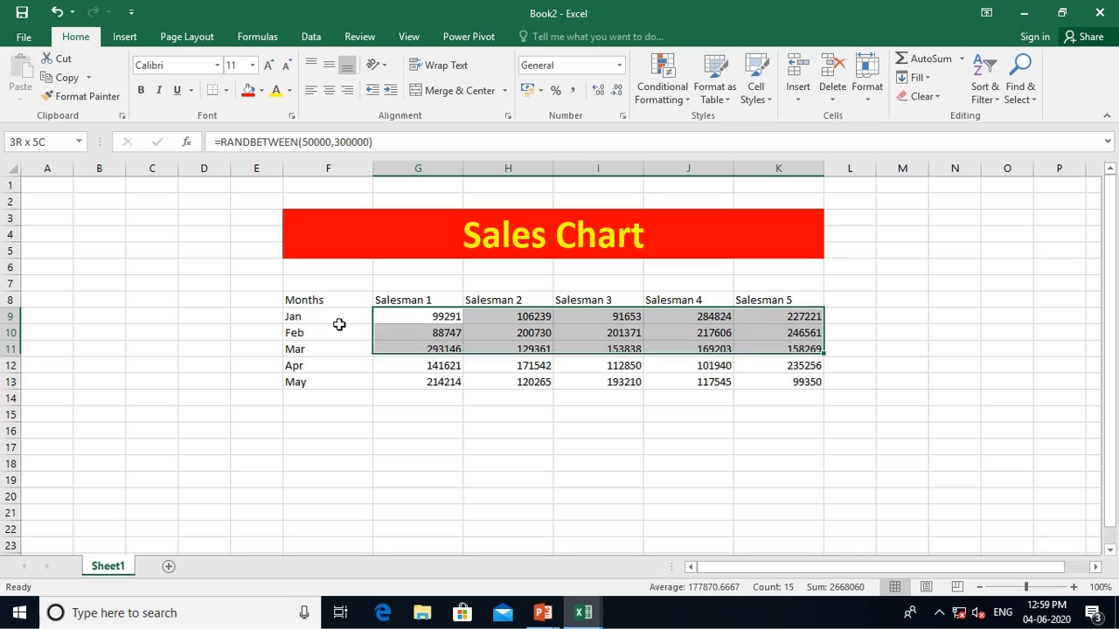
Copy G9:K13 and paste it back with Paste Special as values only
left_click(65, 78)
left_click(65, 77)
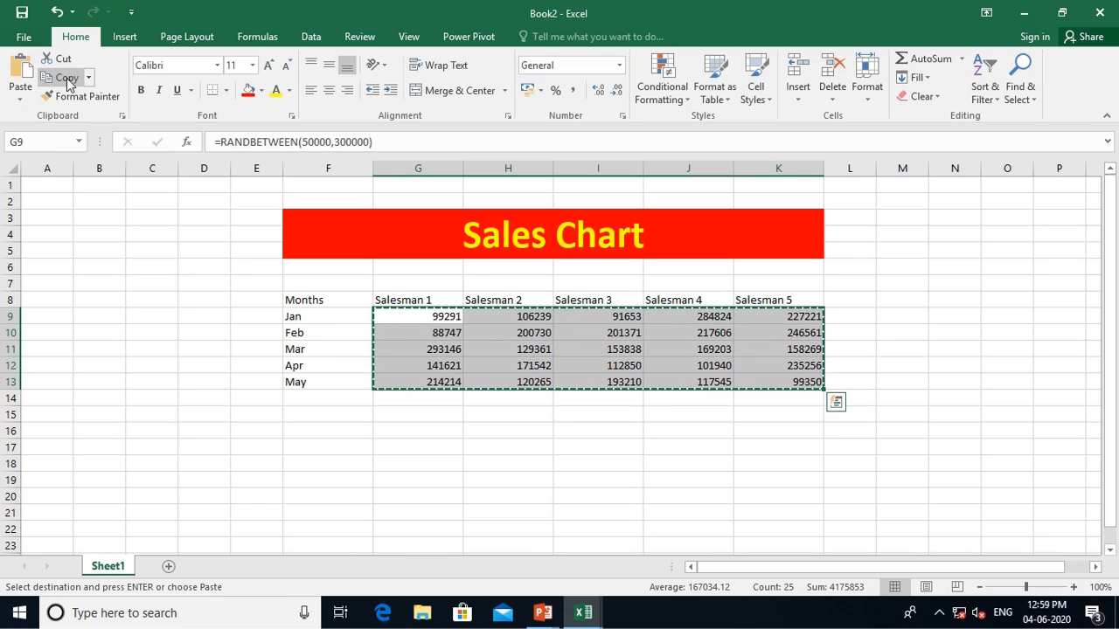
left_click(29, 101)
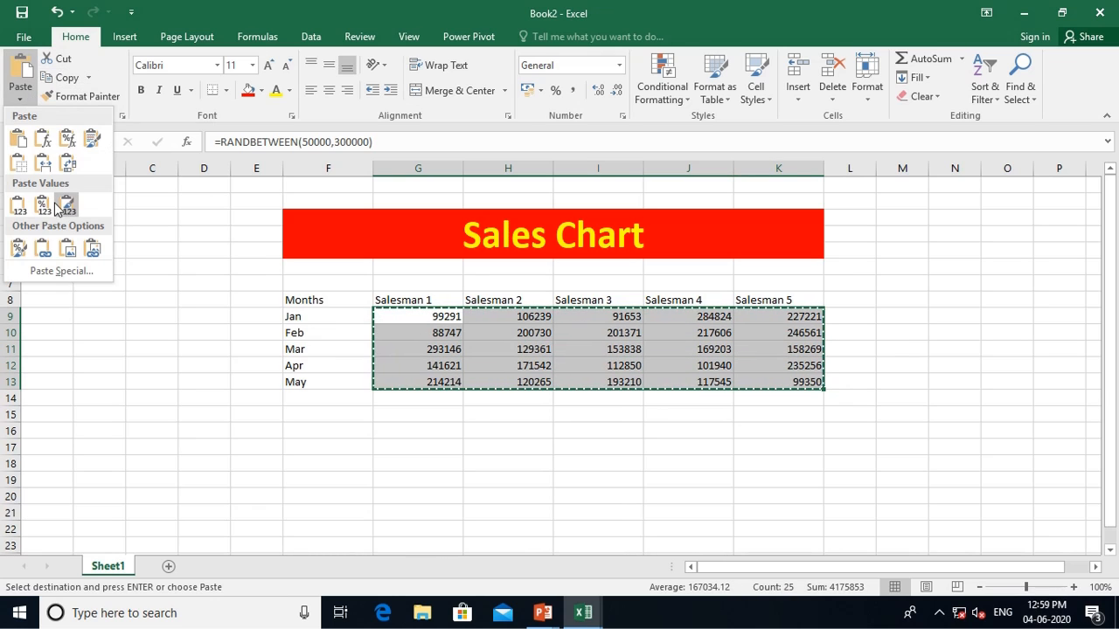
left_click(45, 271)
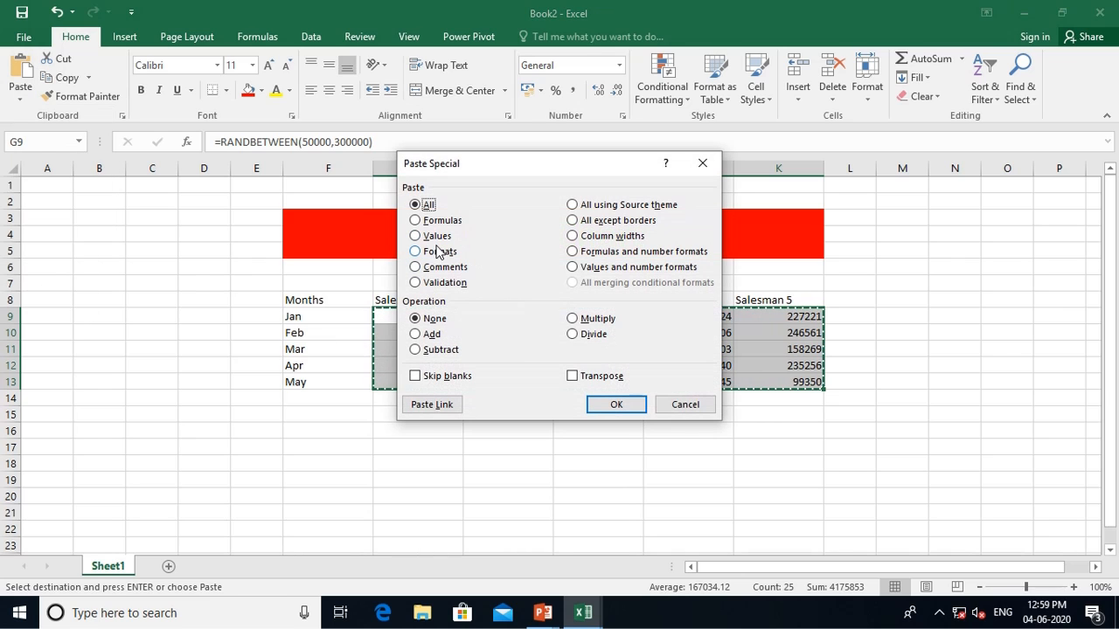
left_click(437, 237)
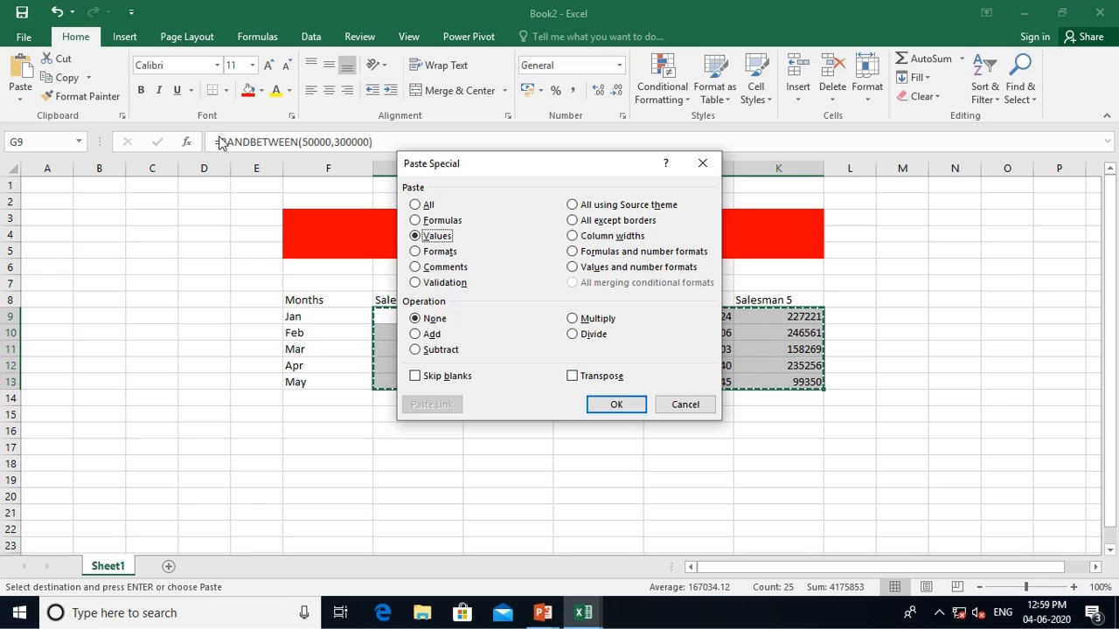
left_click(612, 405)
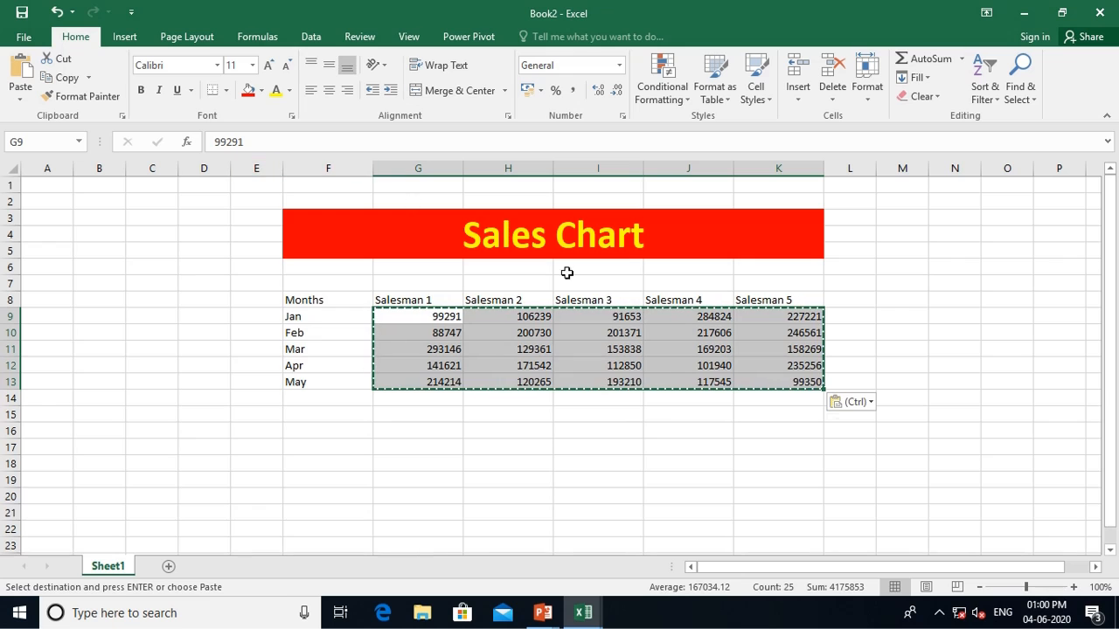
left_click(370, 408)
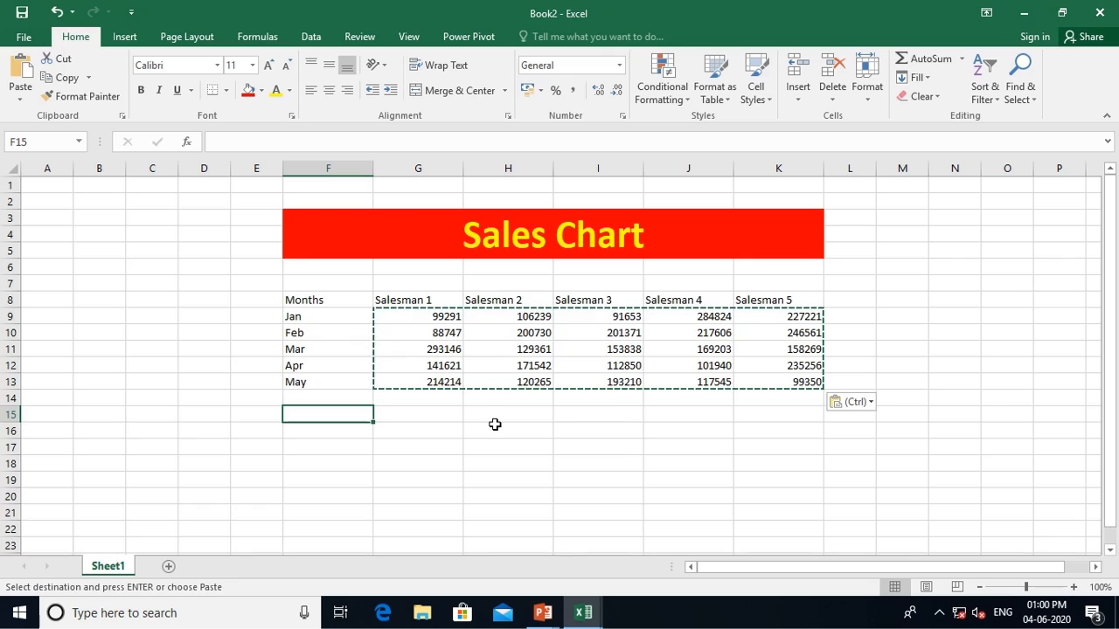
Make F8:K13 a table with headers, an orange Medium style and filter buttons off
key("Escape")
left_click_drag(335, 297, 798, 382)
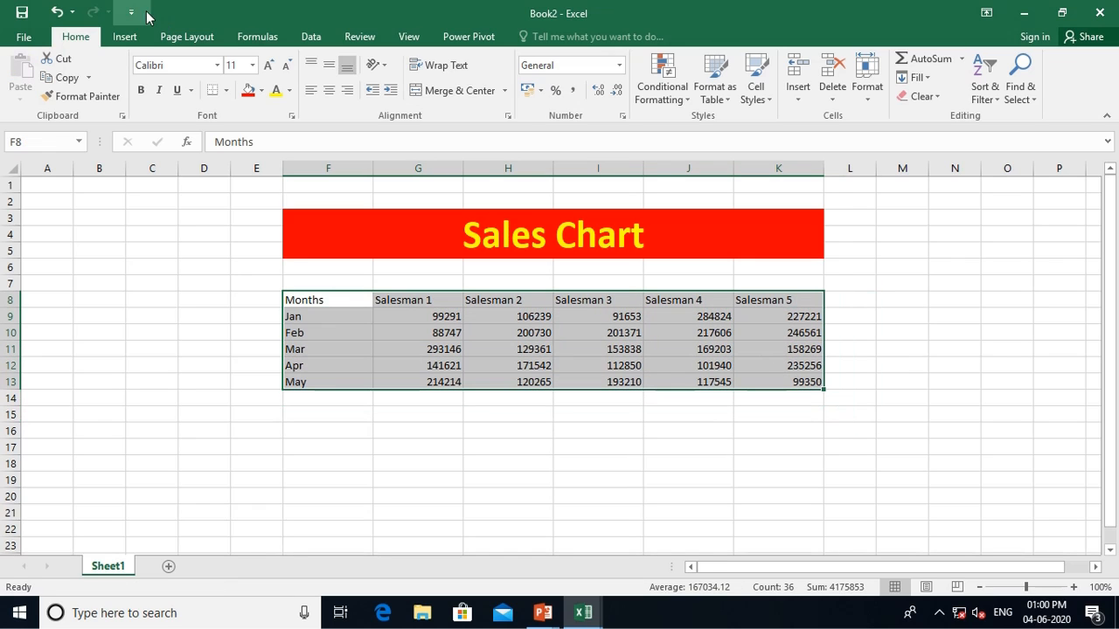
left_click(134, 38)
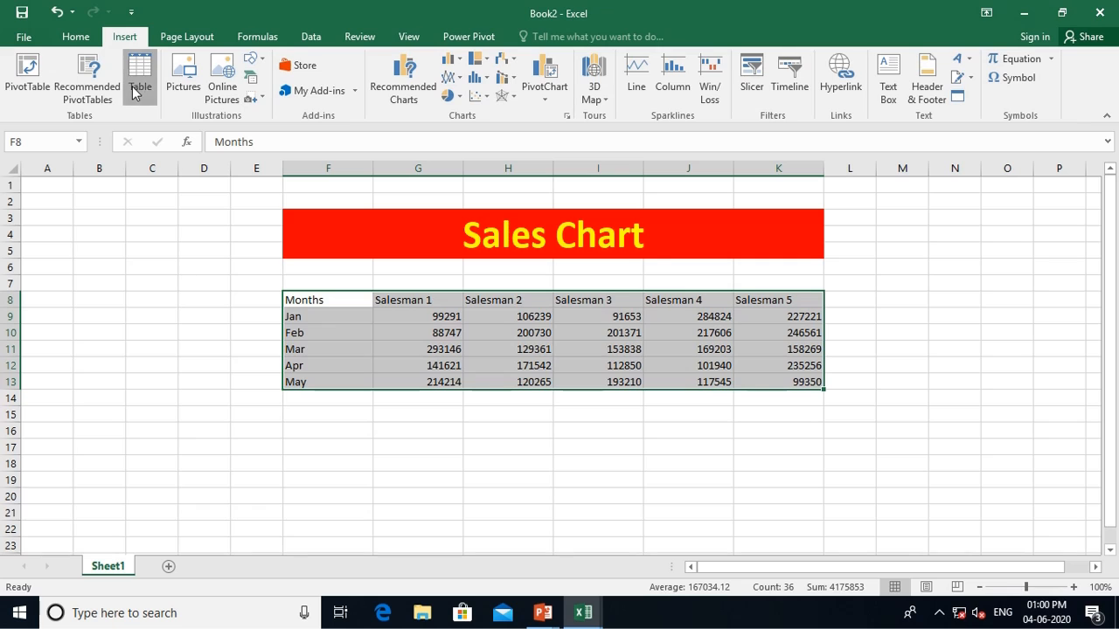
left_click(140, 80)
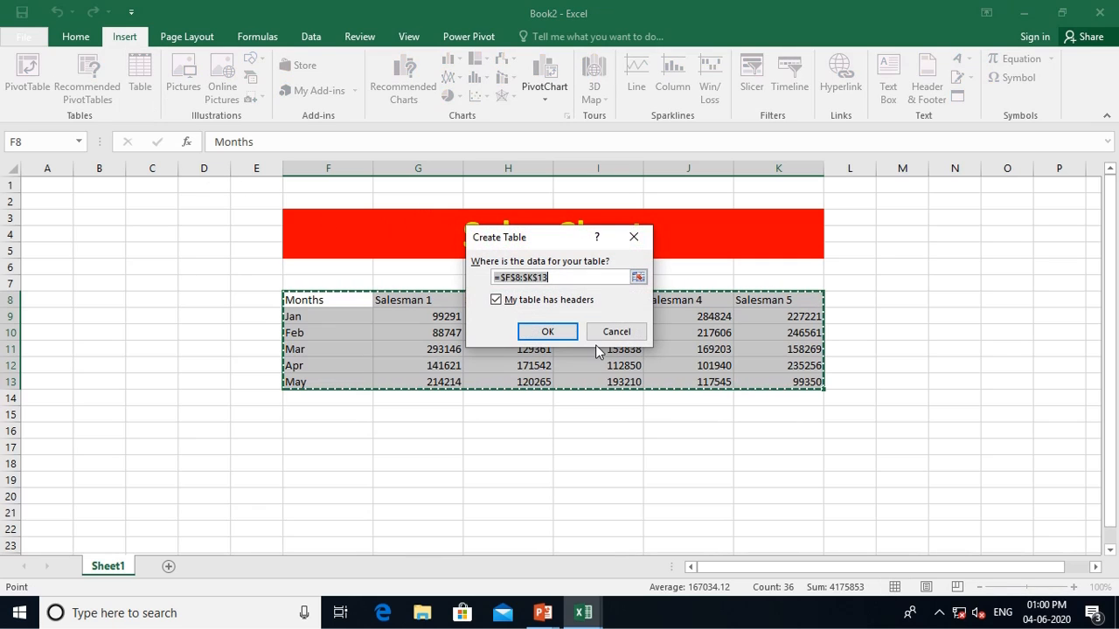
left_click(547, 332)
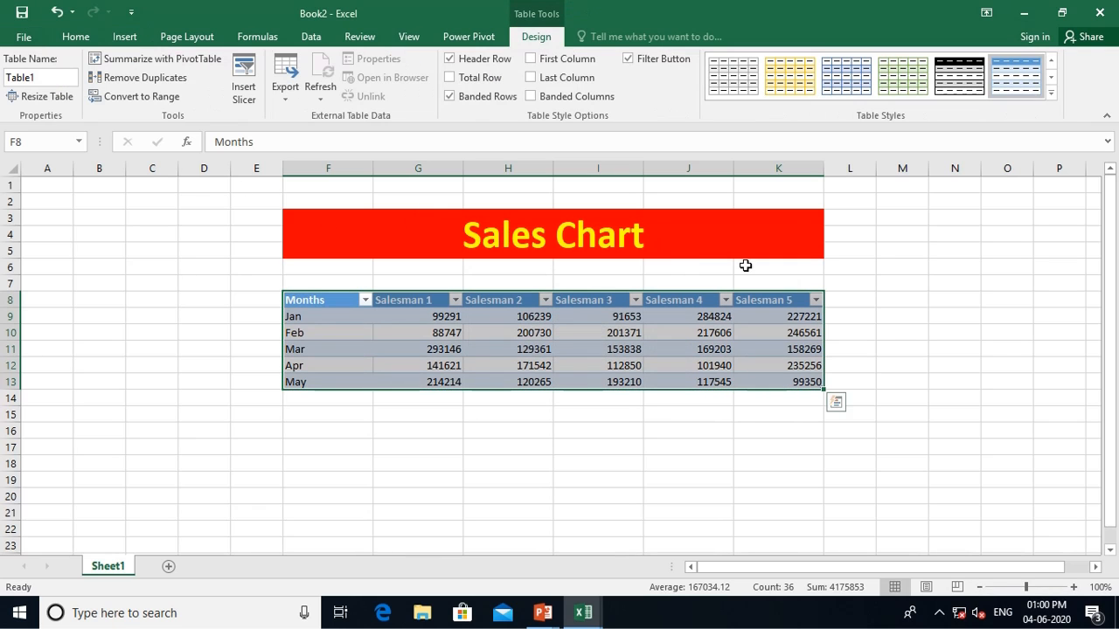
left_click(1051, 92)
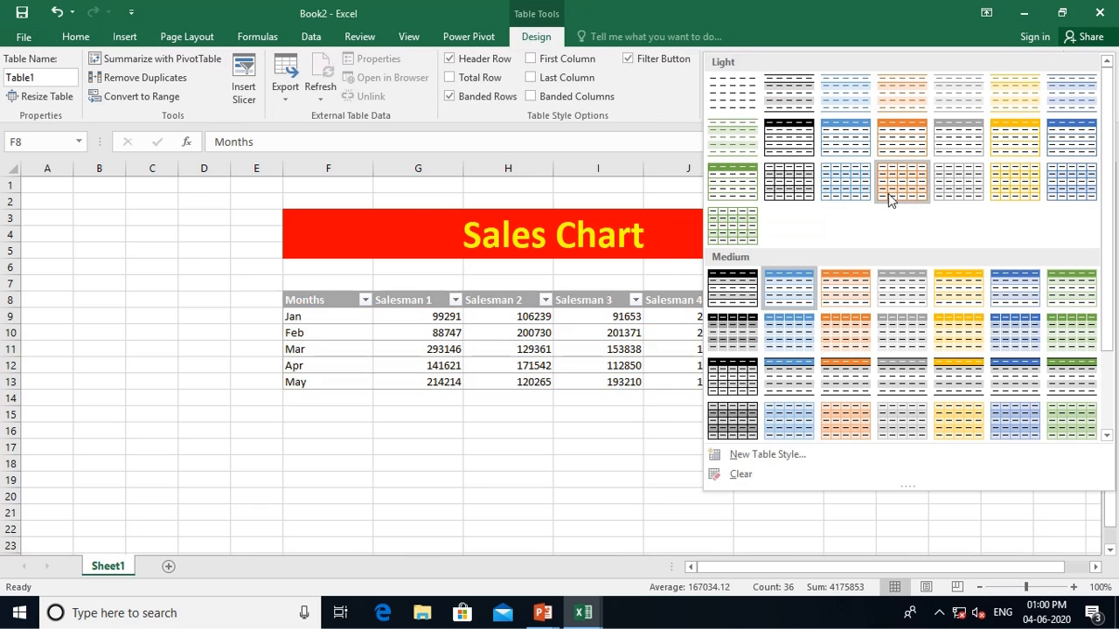
left_click(844, 329)
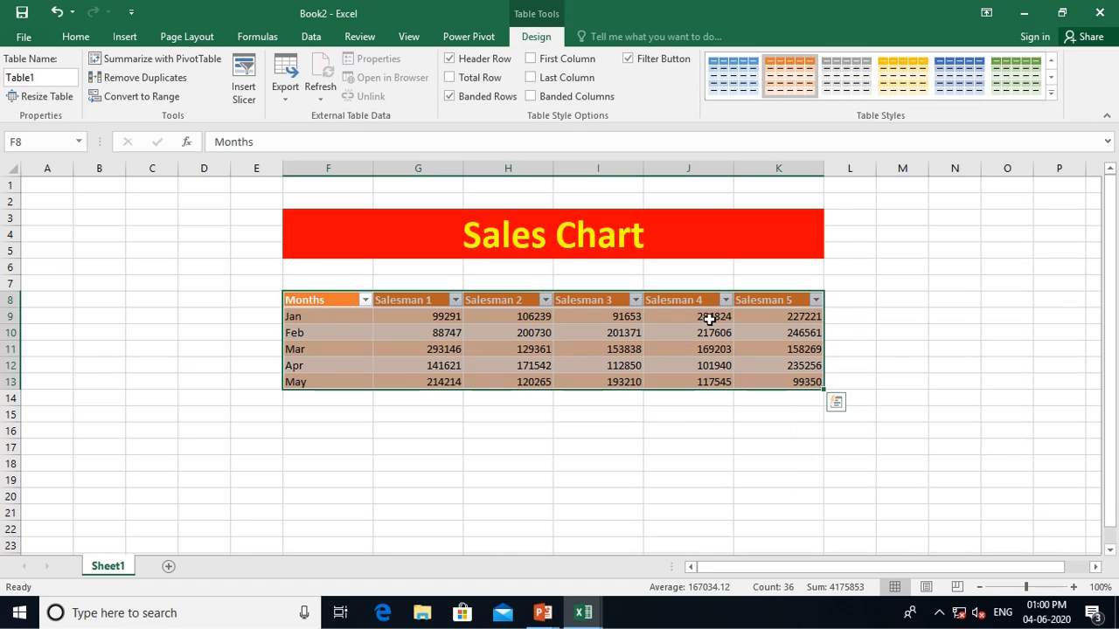
left_click(629, 60)
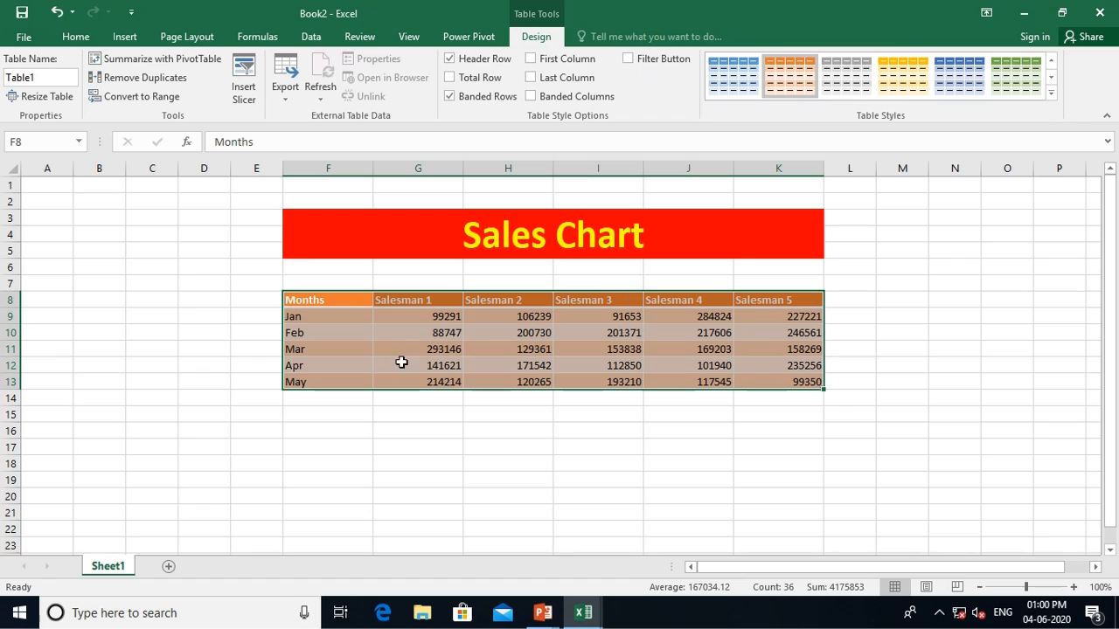
left_click(360, 482)
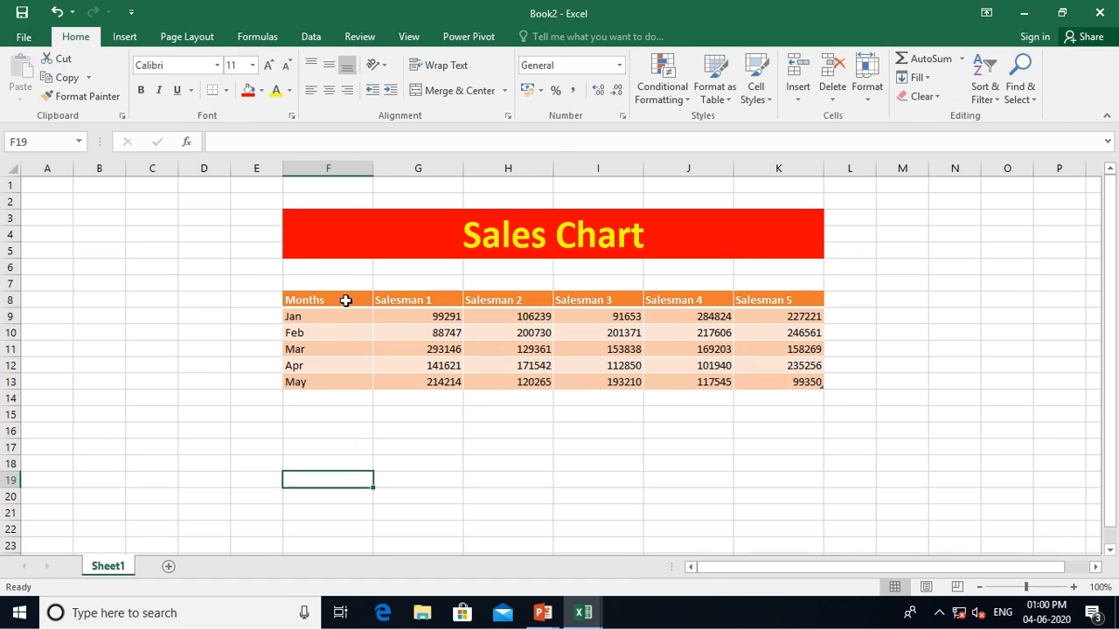
left_click_drag(346, 299, 754, 393)
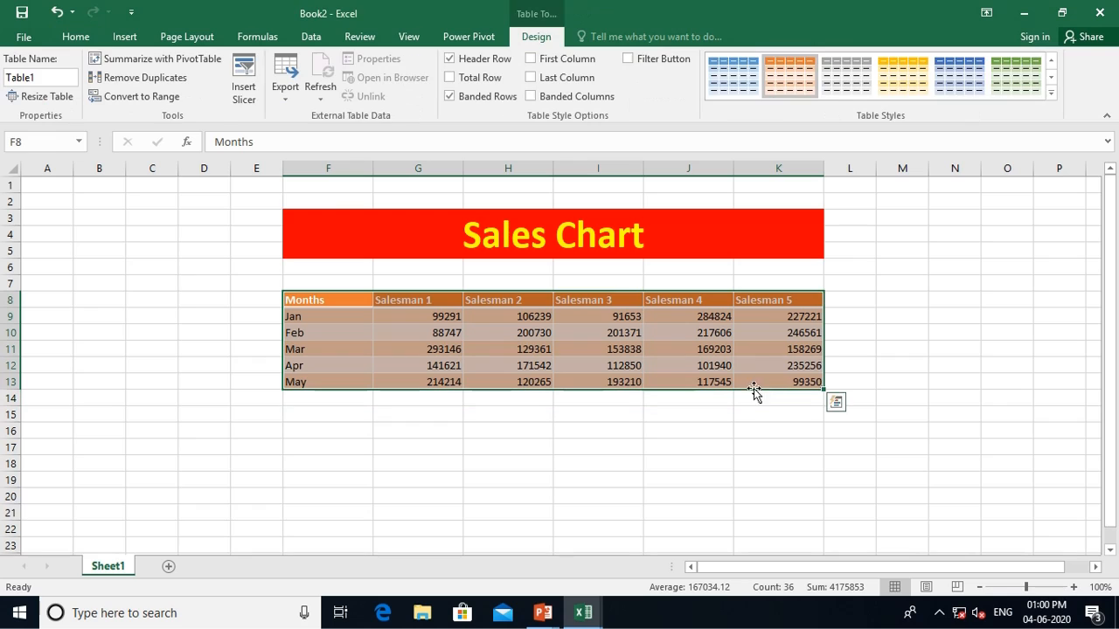
left_click(116, 38)
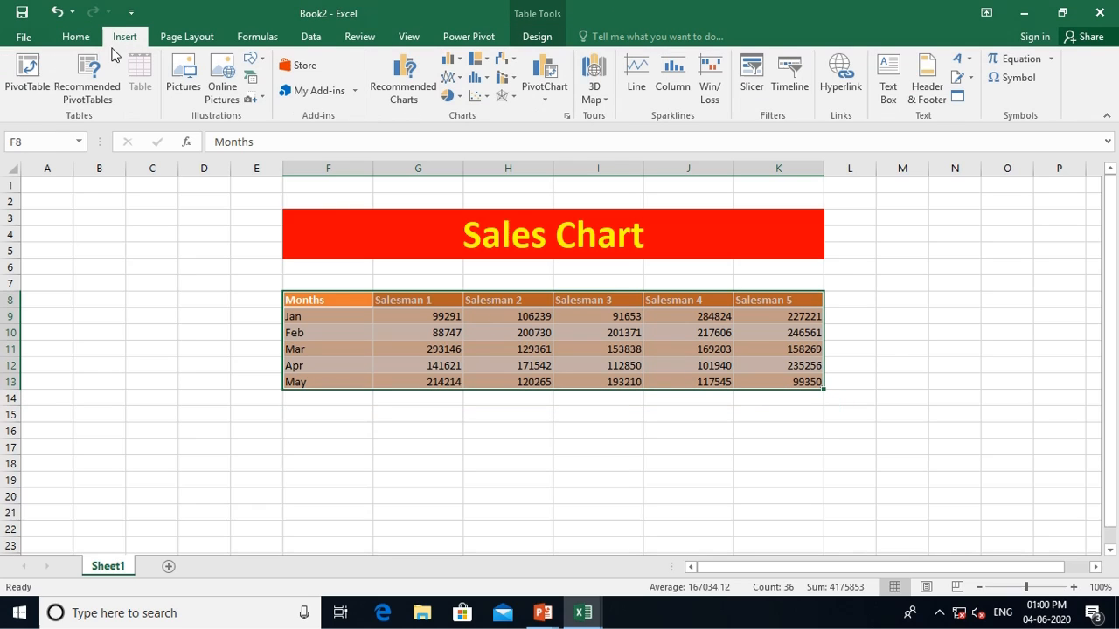
left_click(436, 88)
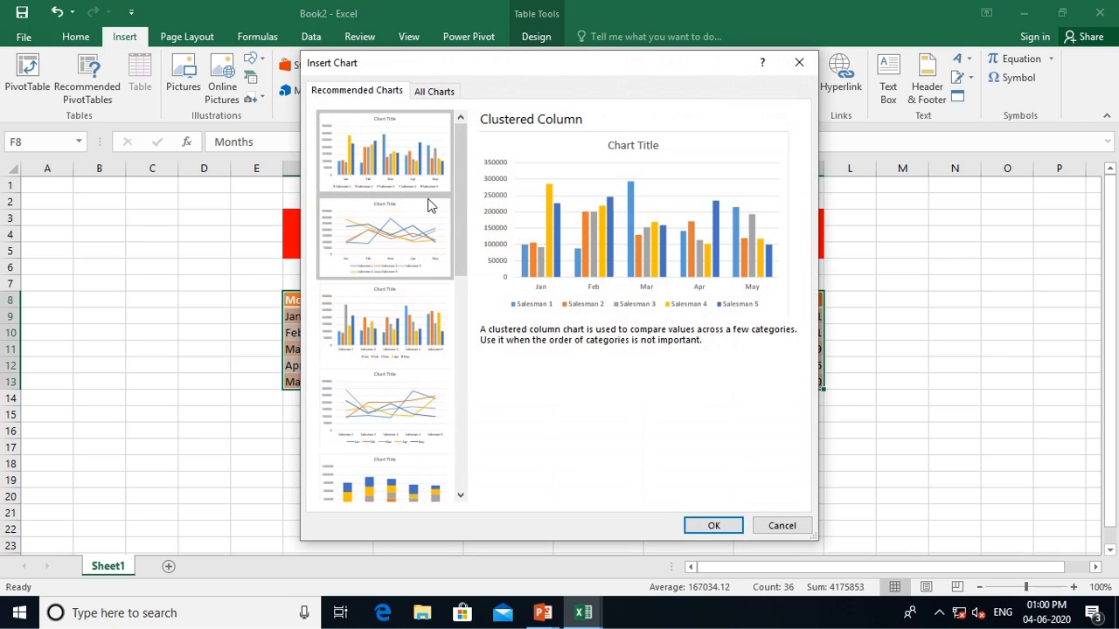
scroll(429, 205, "down", 6)
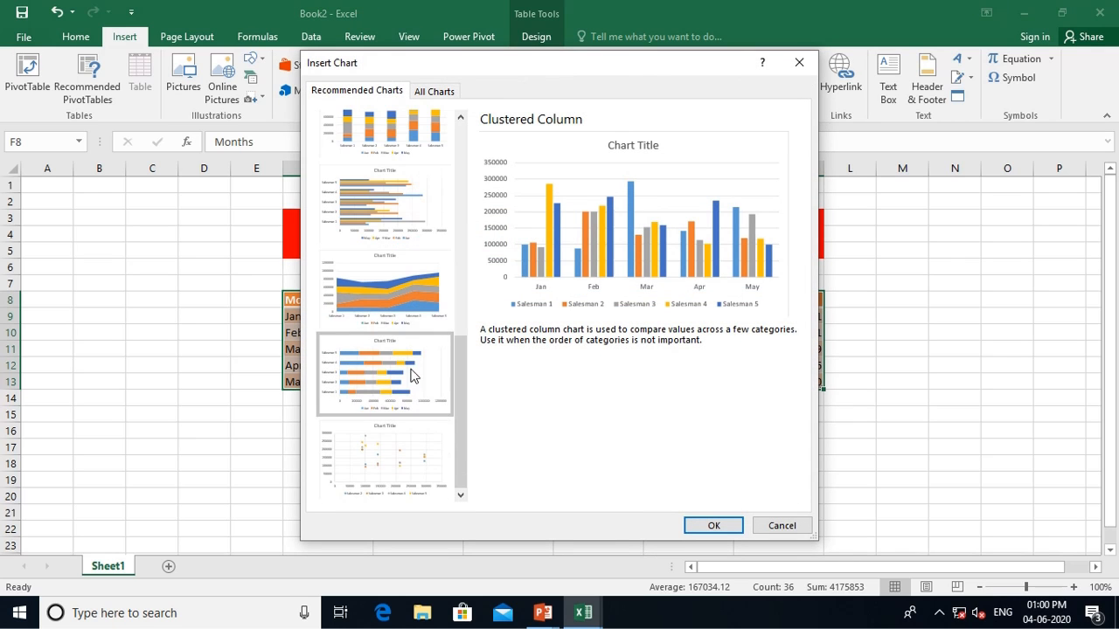
left_click(782, 526)
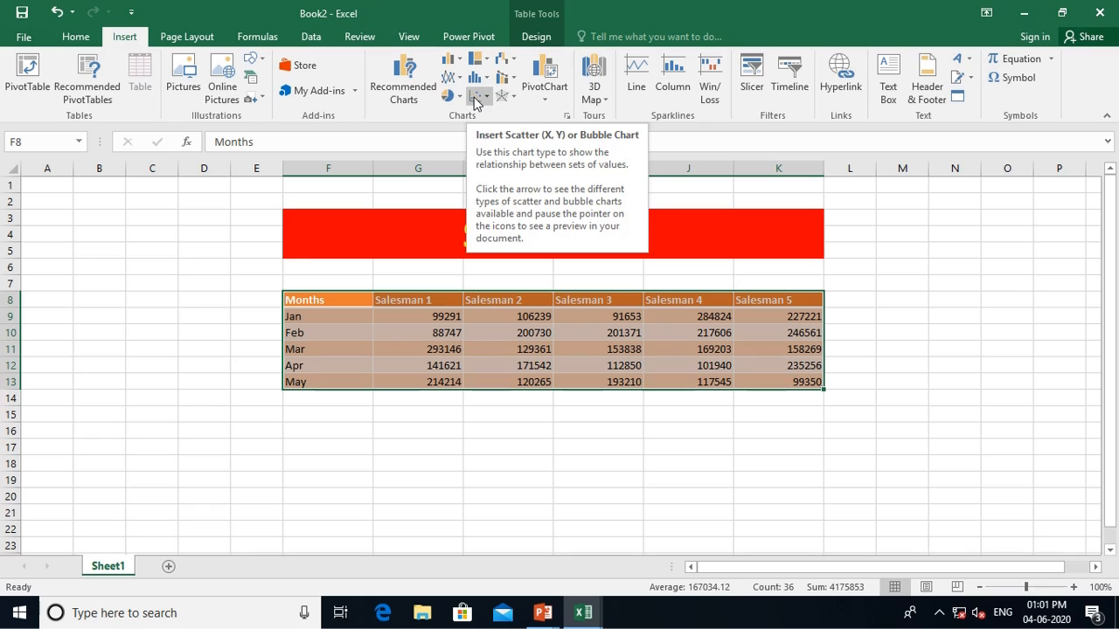
Insert a 2-D Clustered Column chart of the Jan–May sales and drag it below the table
left_click(449, 63)
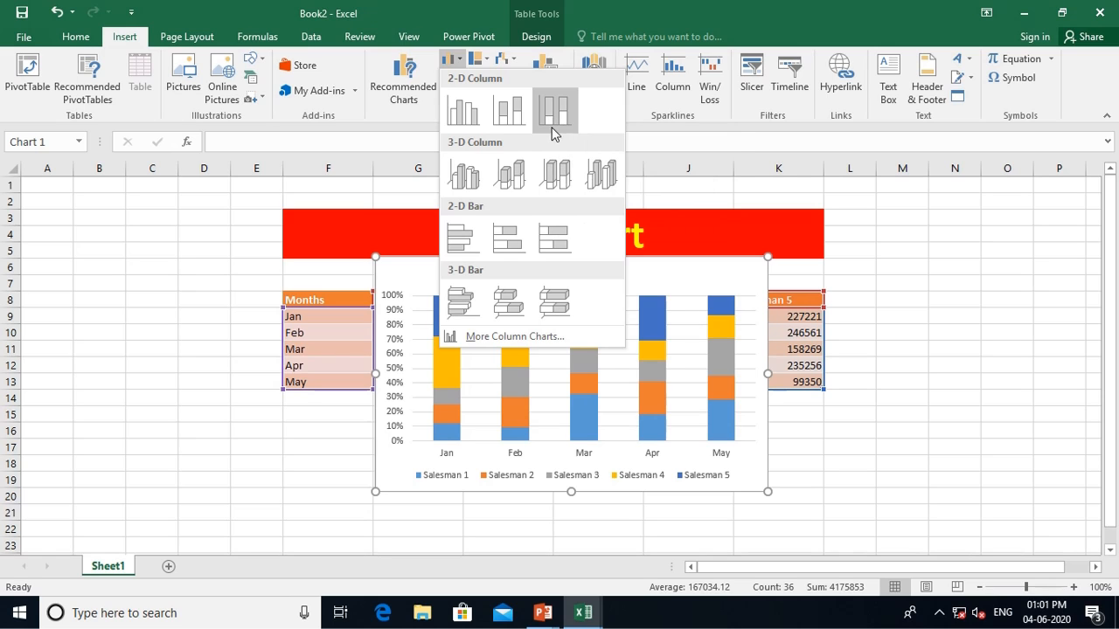
left_click(465, 112)
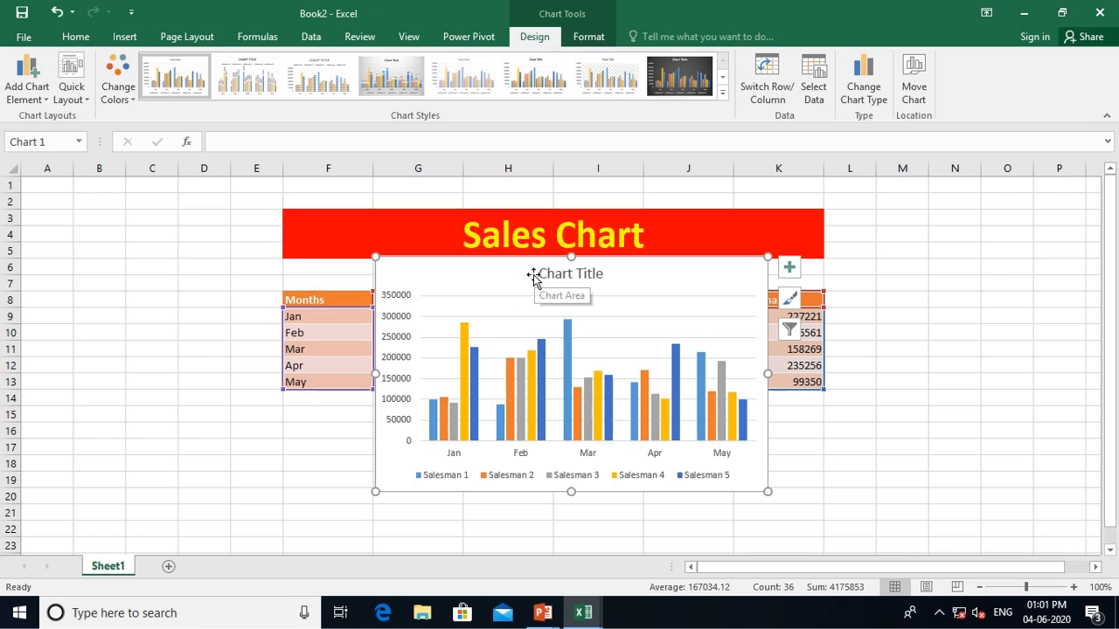
scroll(532, 276, "down", 2)
scroll(532, 277, "up", 1)
left_click_drag(507, 233, 494, 374)
scroll(495, 373, "down", 2)
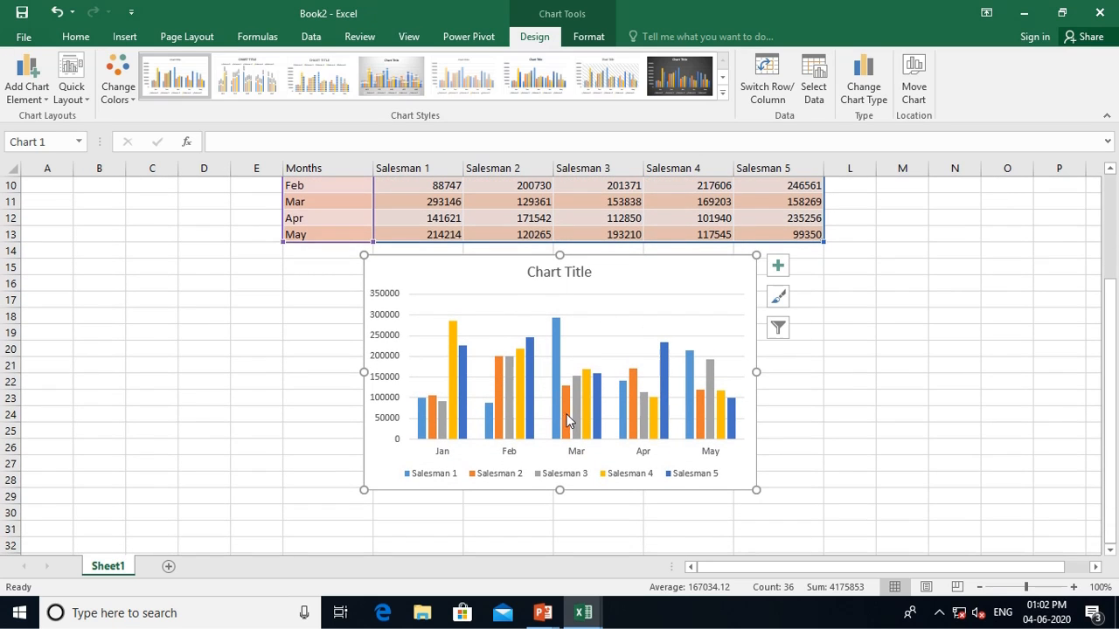
scroll(566, 421, "up", 1)
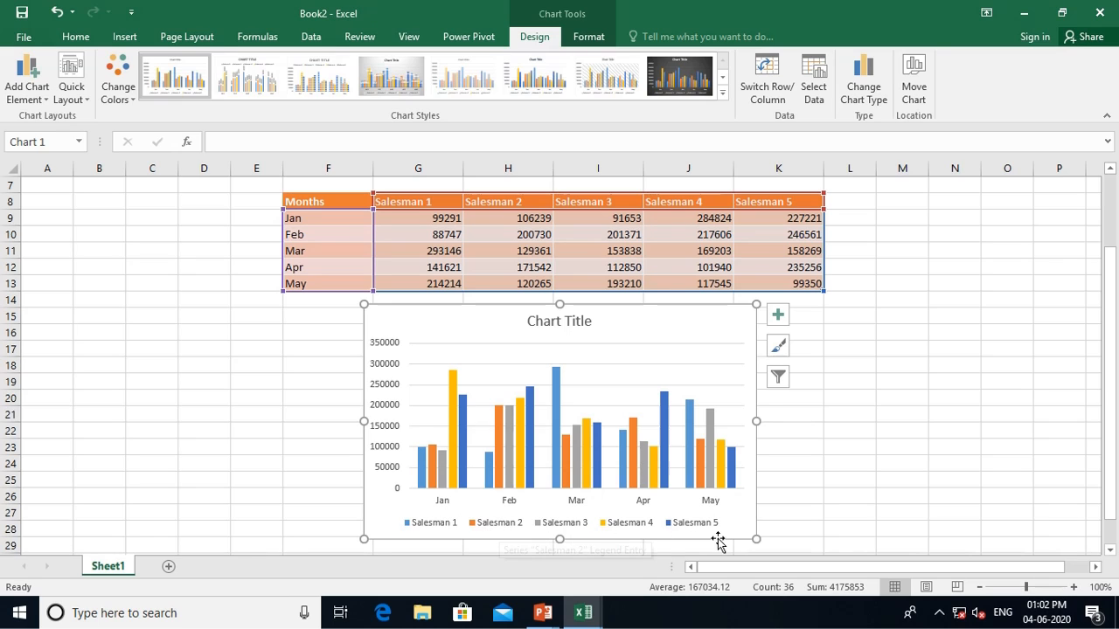
Replace the placeholder 'Chart Title' with 'Sales Chart'
left_click(563, 322)
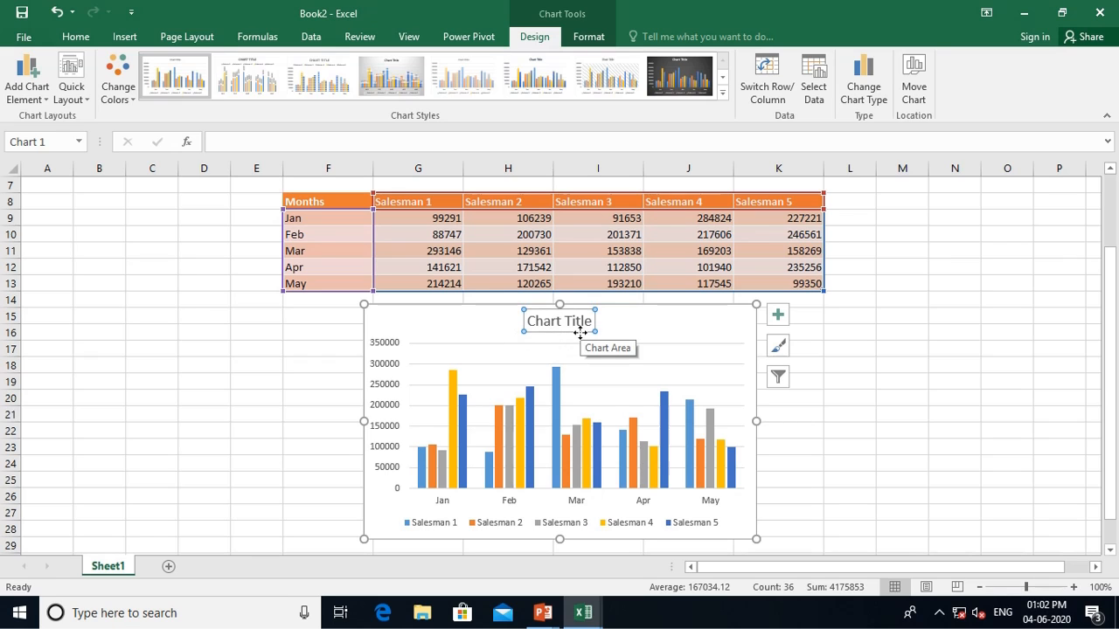
type("Sales")
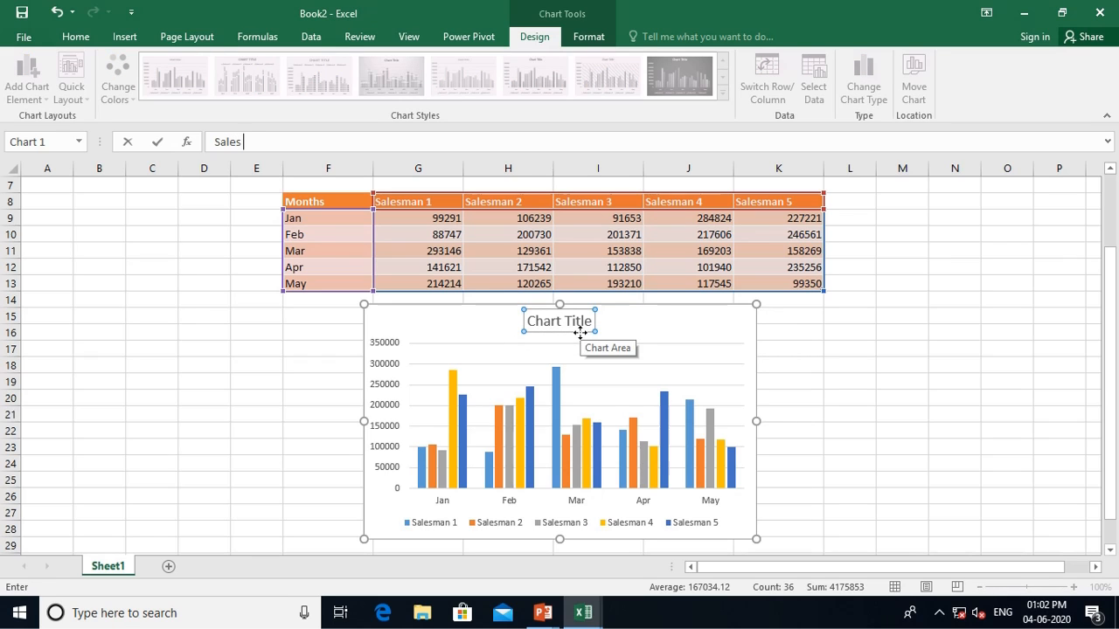
type(" Chart")
key("Return")
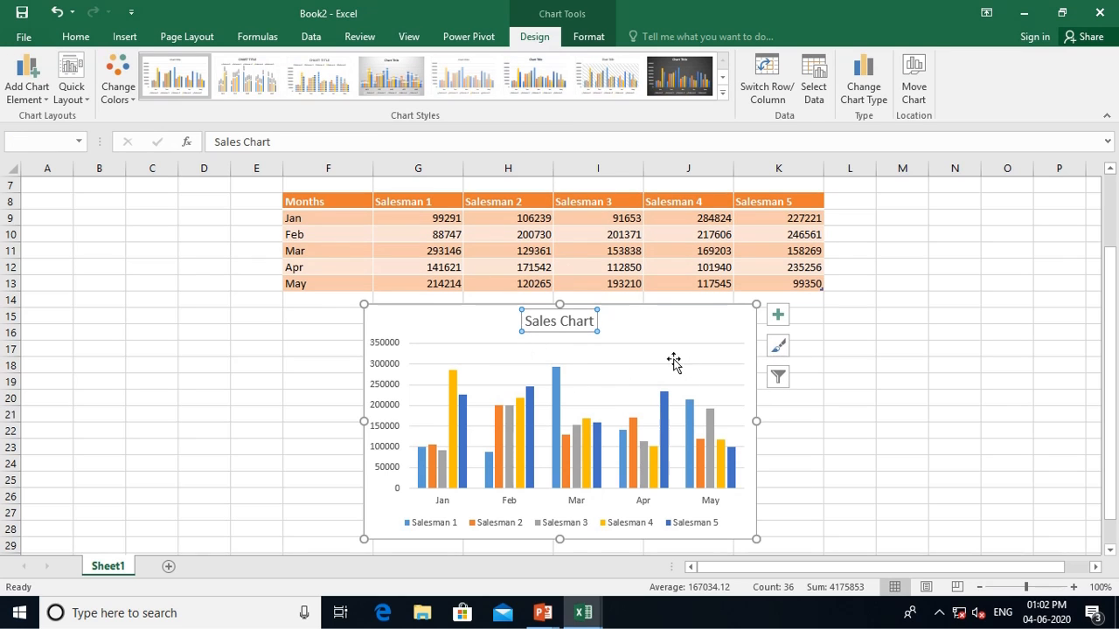
scroll(674, 362, "up", 2)
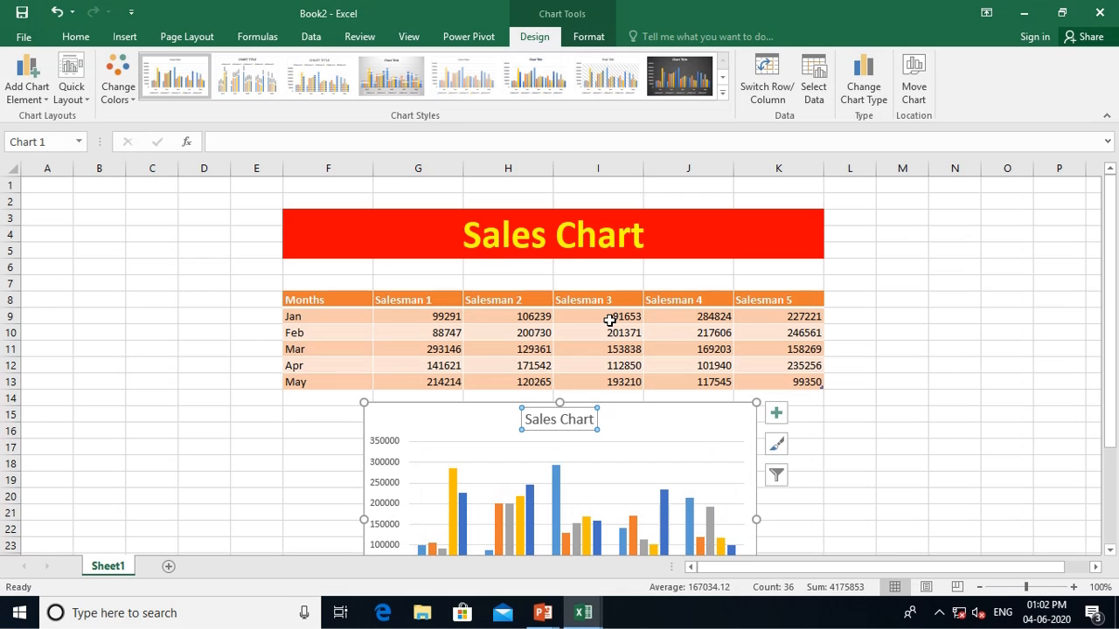
scroll(610, 320, "down", 2)
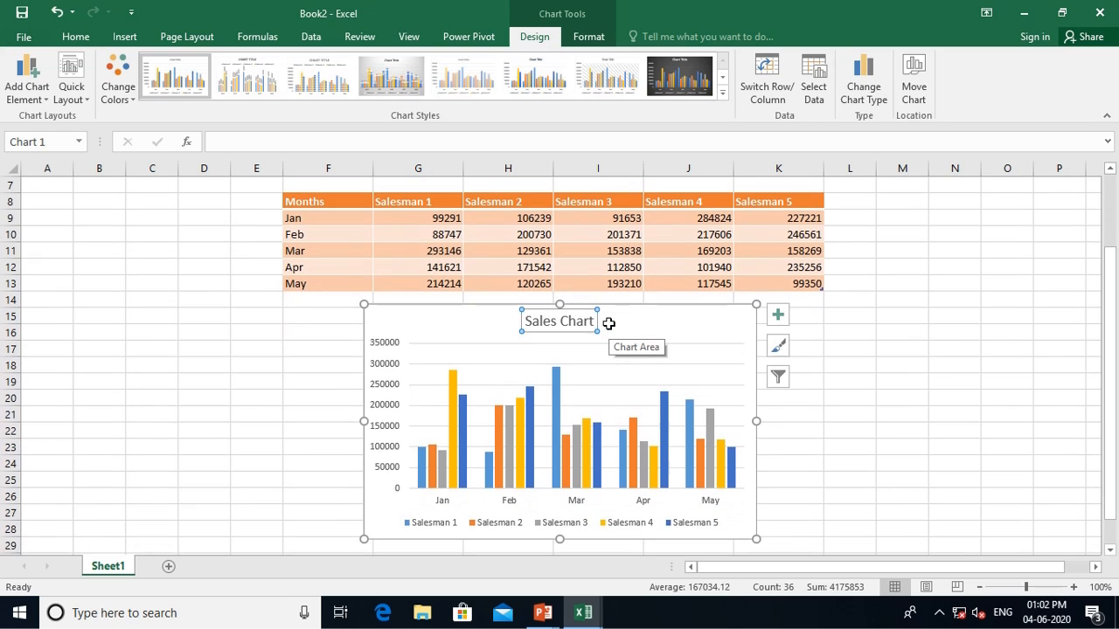
Save the workbook to Documents as an Excel Workbook named 'chart'
key("ctrl+s")
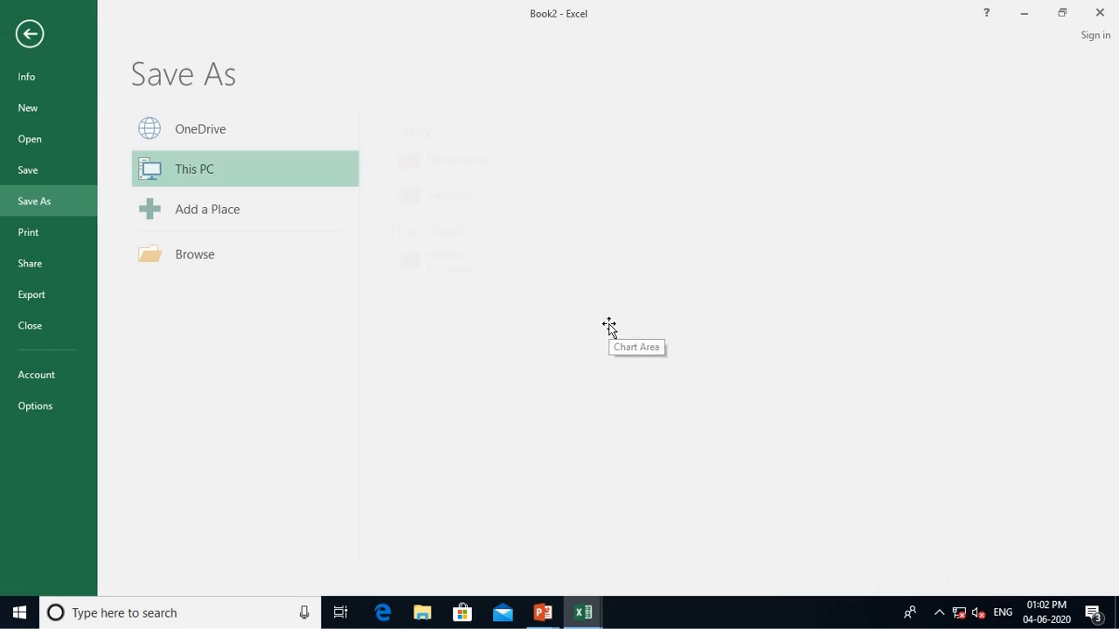
key("Escape")
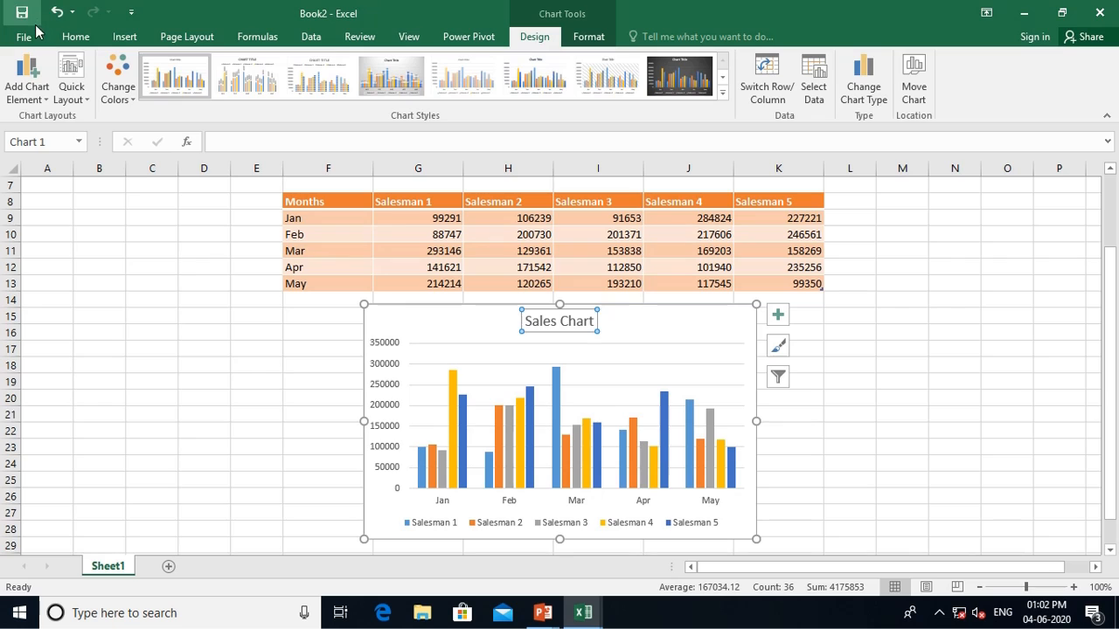
left_click(23, 37)
left_click(44, 201)
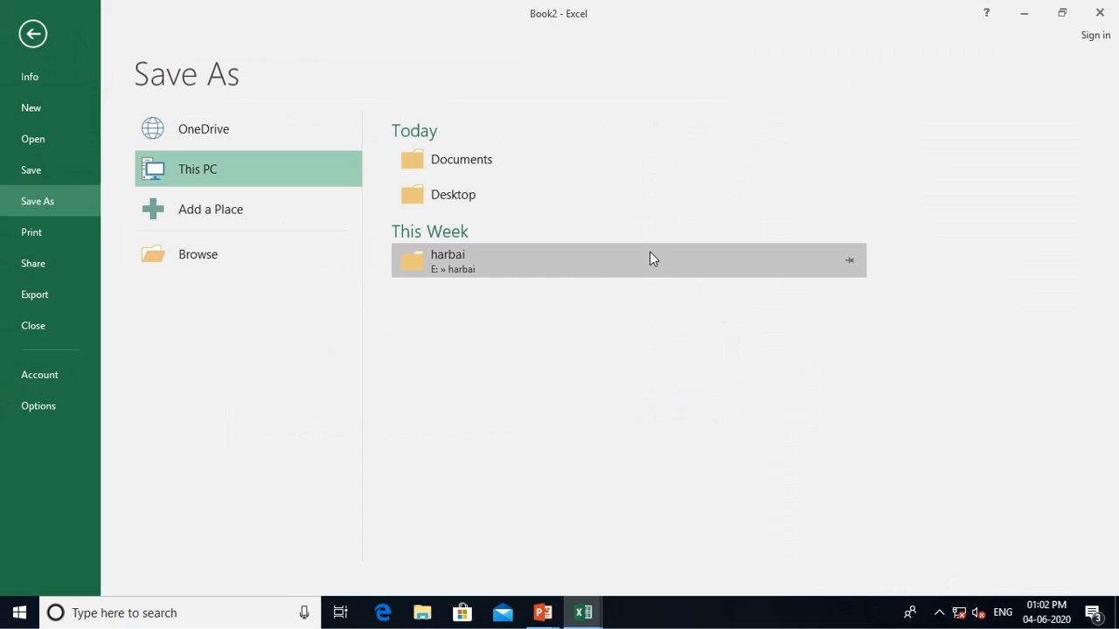
left_click(575, 168)
type("chart")
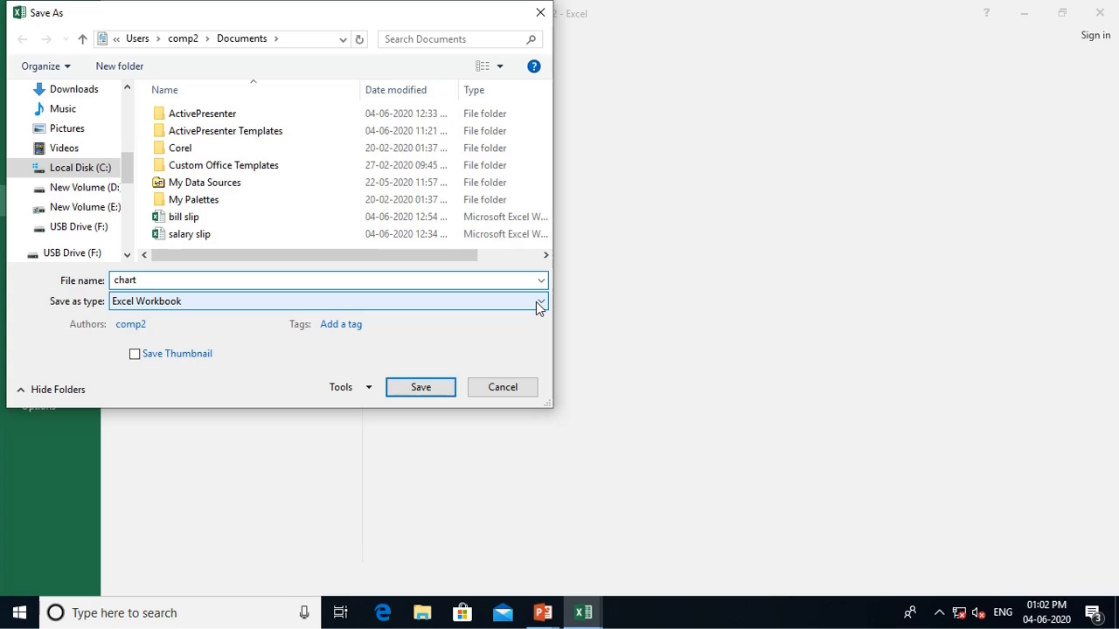
left_click(445, 393)
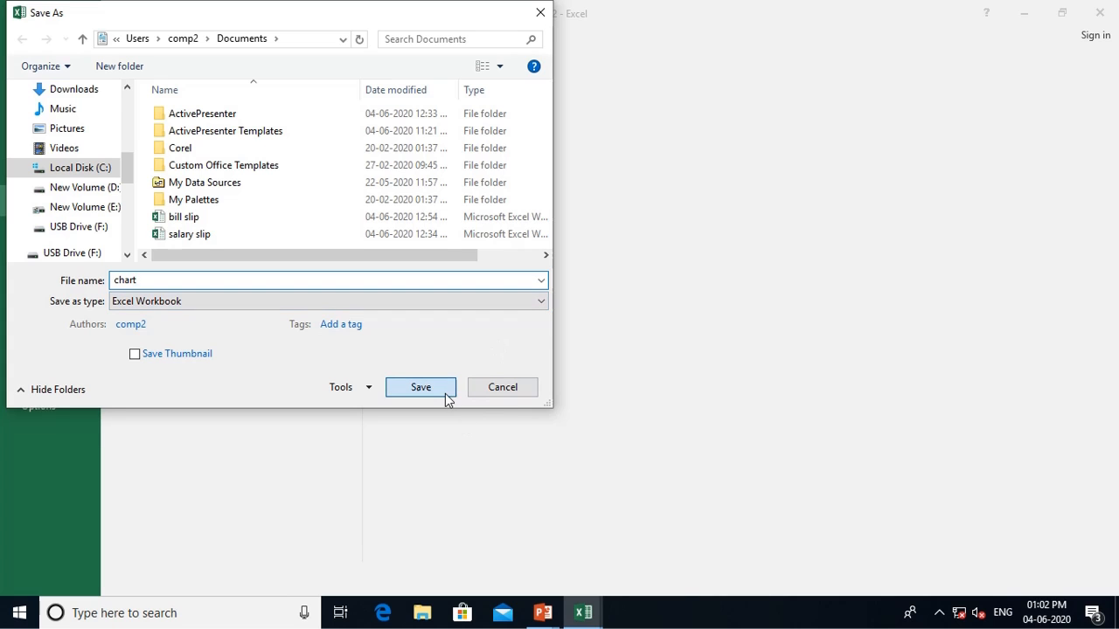